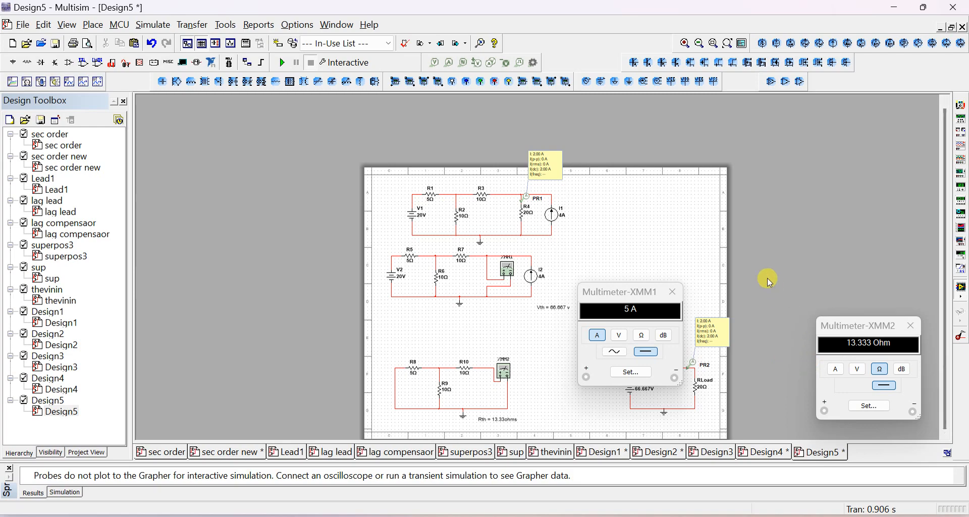
- Examine the original, Vth, Rth and Thevenin equivalent circuits, moving the XMM1 and XMM2 multimeter windows clear of them
scroll(766, 276, "up", 3)
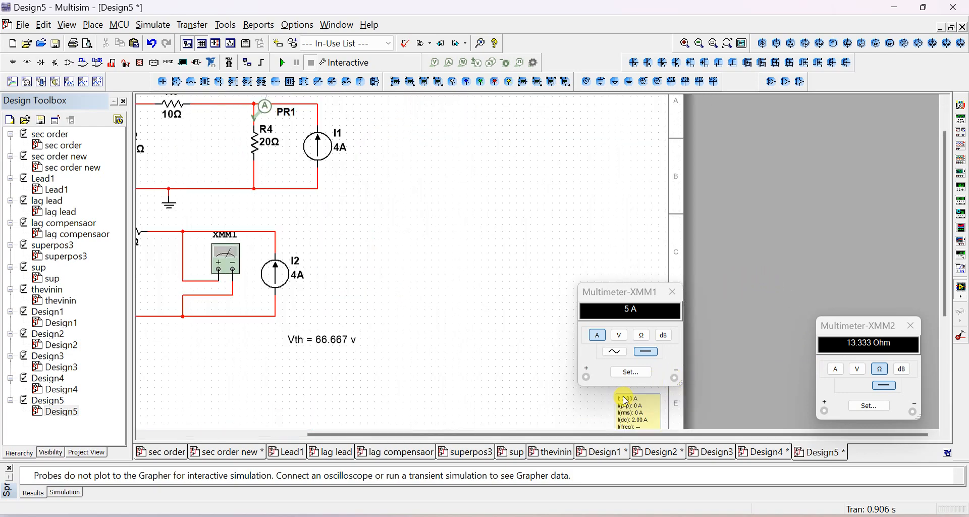
left_click_drag(552, 434, 295, 448)
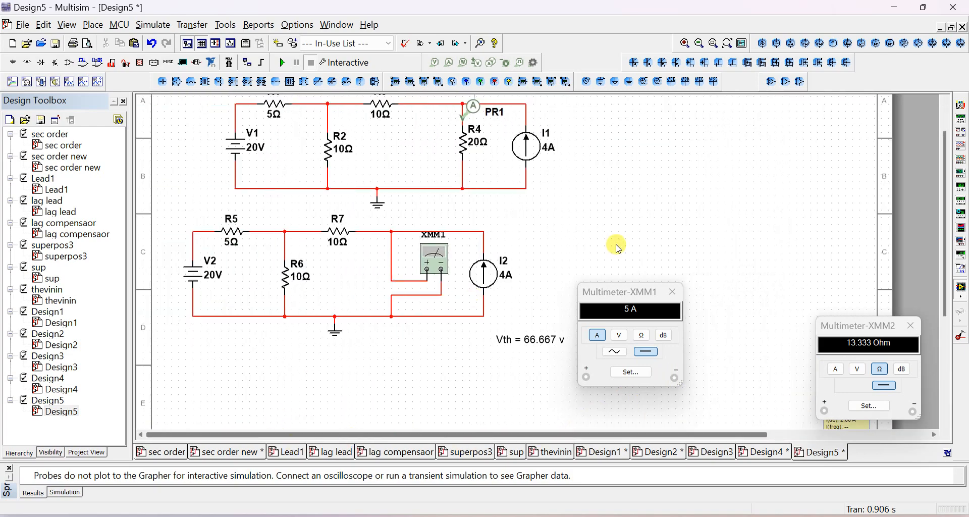
left_click_drag(947, 147, 949, 117)
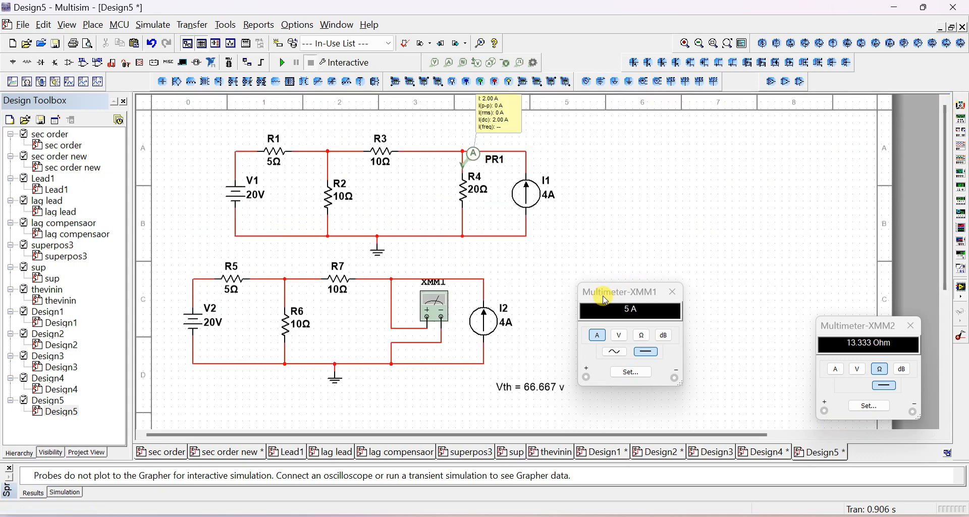
left_click_drag(600, 298, 558, 294)
left_click_drag(834, 333, 748, 338)
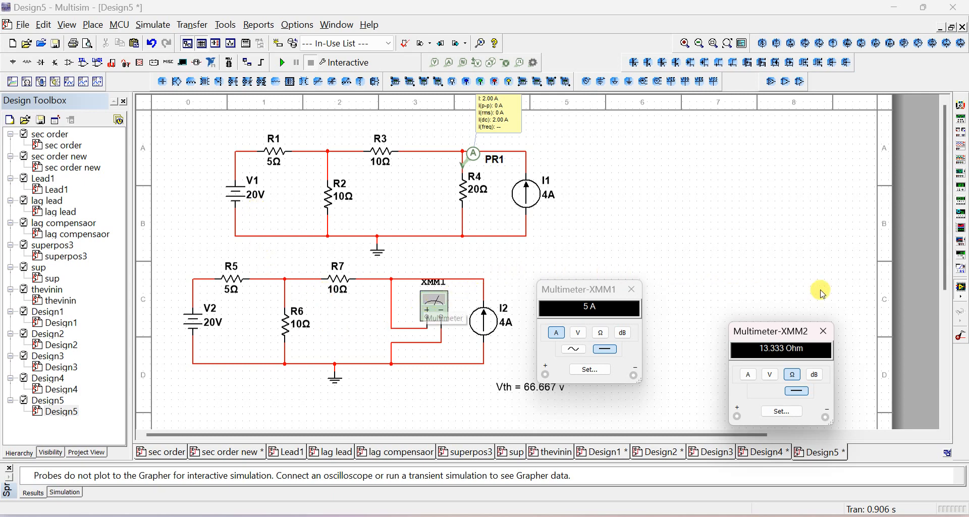
left_click(952, 292)
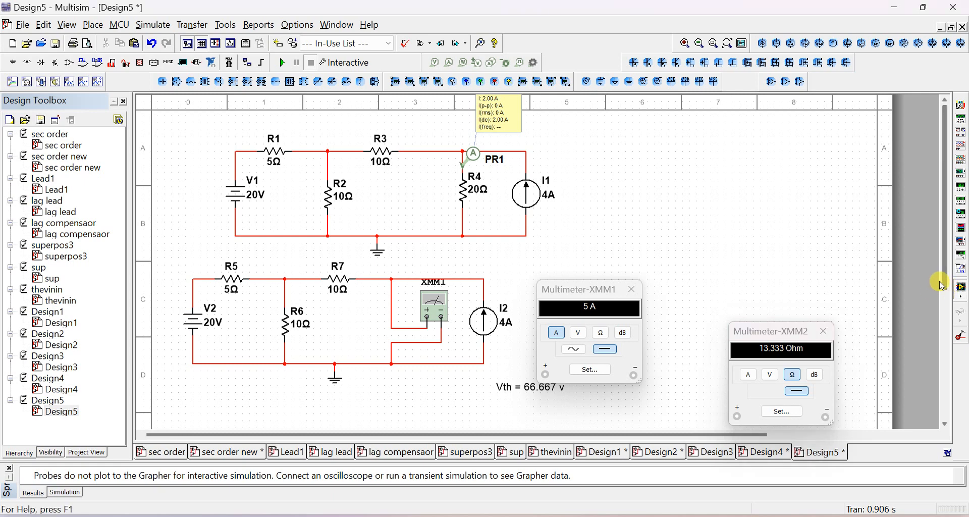
left_click_drag(949, 281, 935, 445)
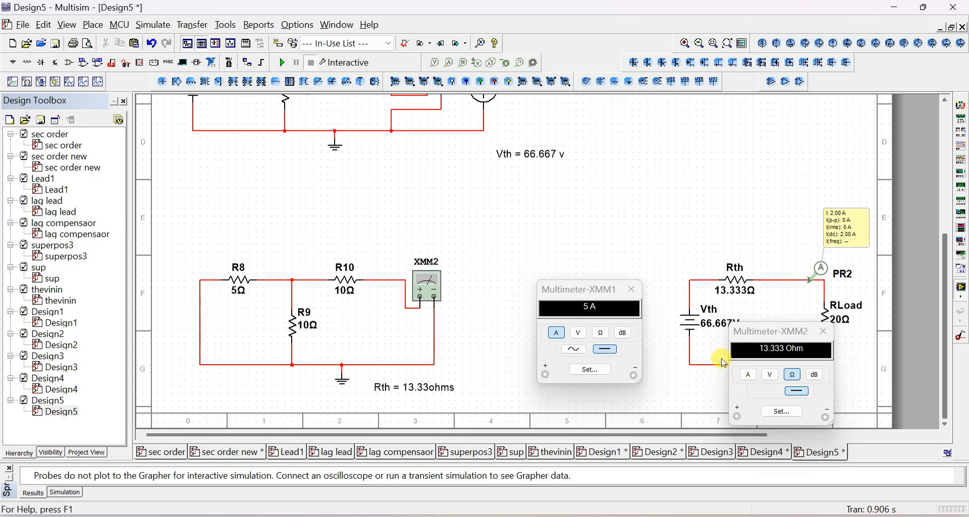
left_click_drag(747, 333, 648, 122)
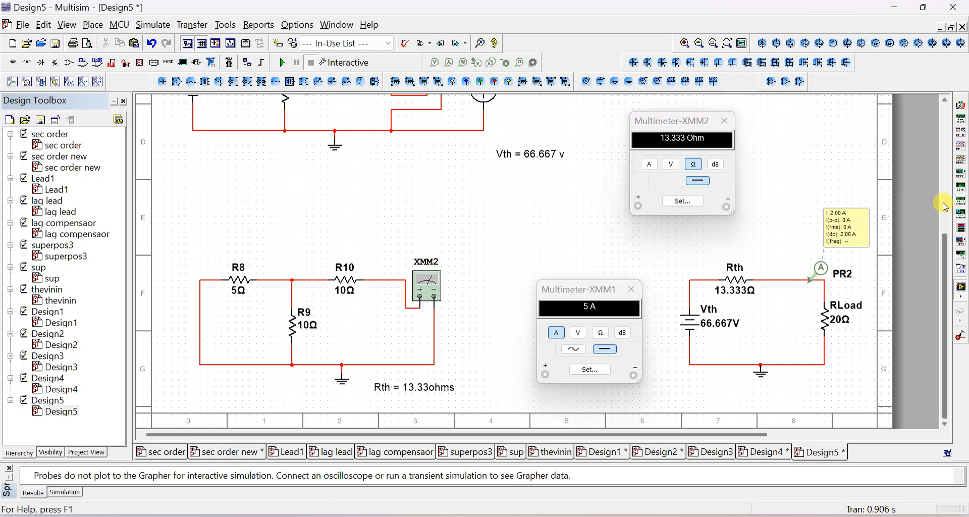
scroll(949, 214, "up", 5)
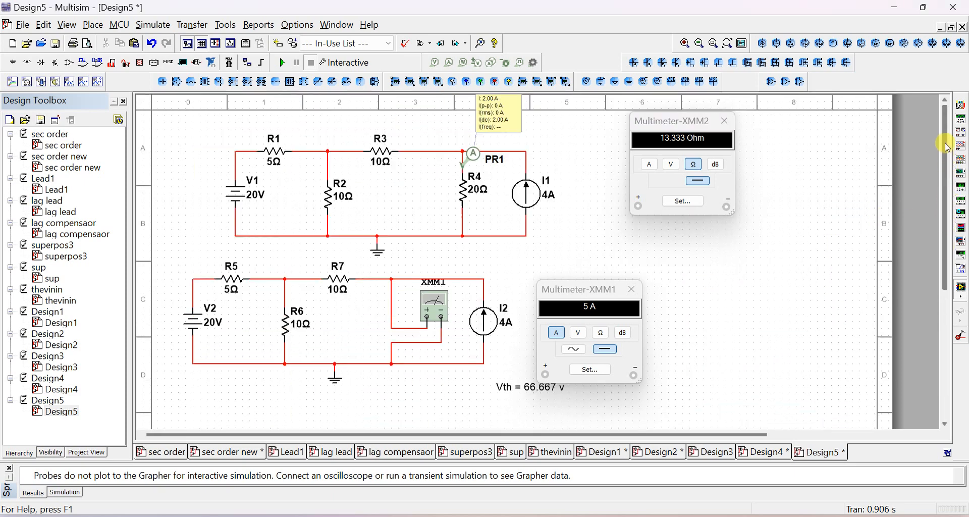
left_click_drag(670, 123, 762, 309)
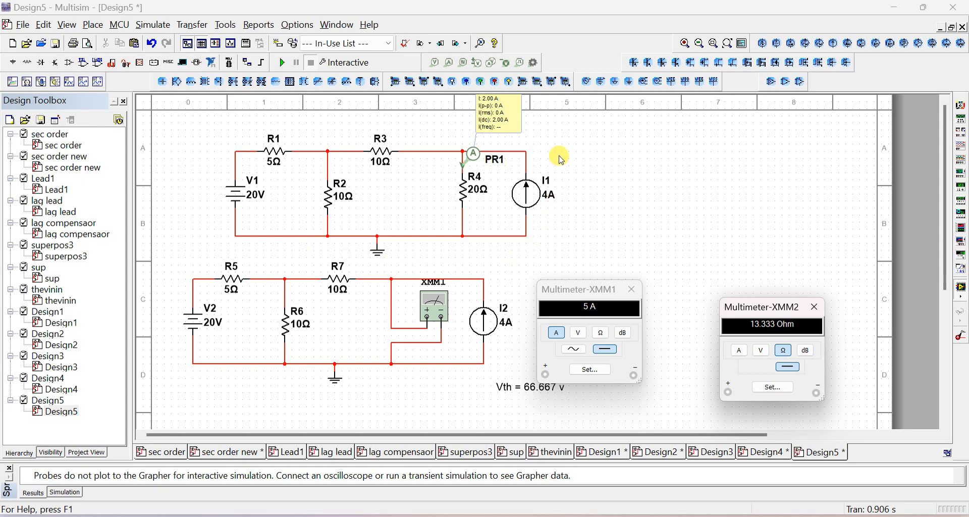
- Open the component browser and view the resistors in the Basic group
left_click(90, 25)
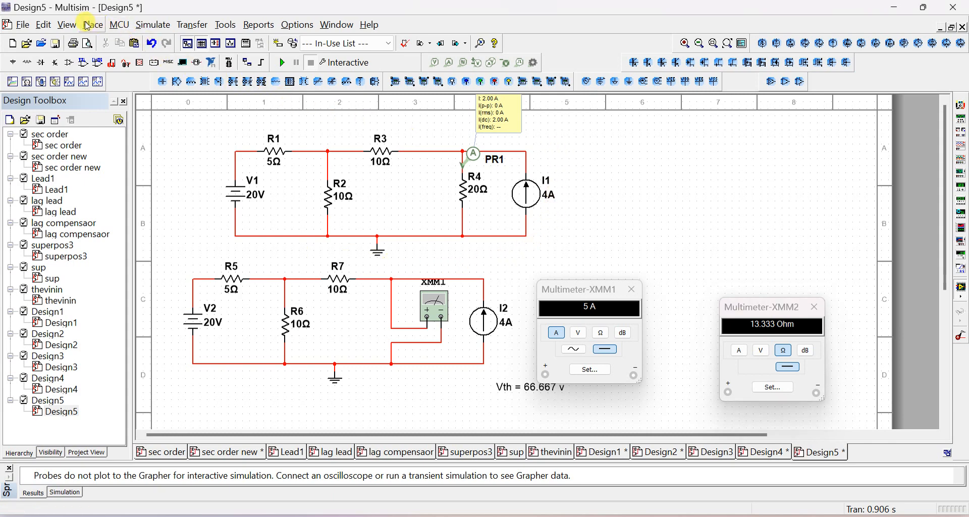
left_click(92, 26)
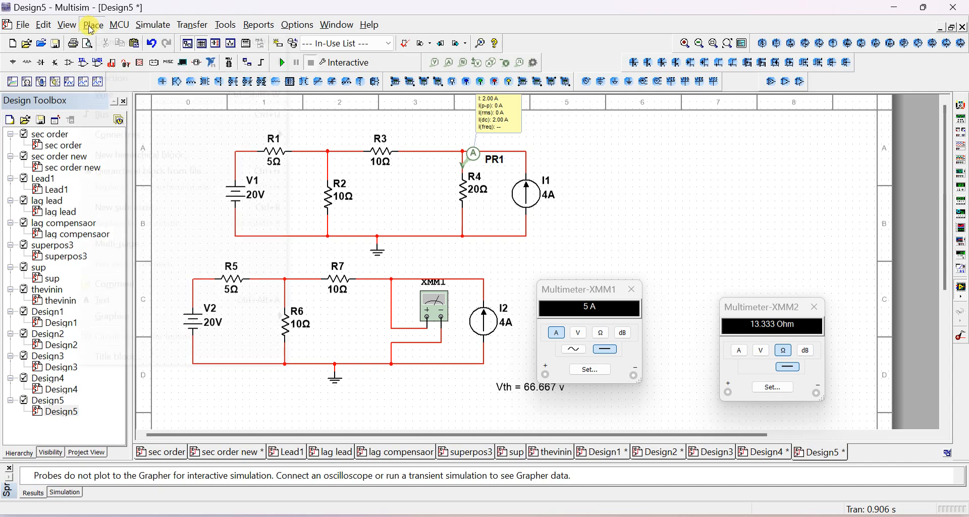
left_click(92, 26)
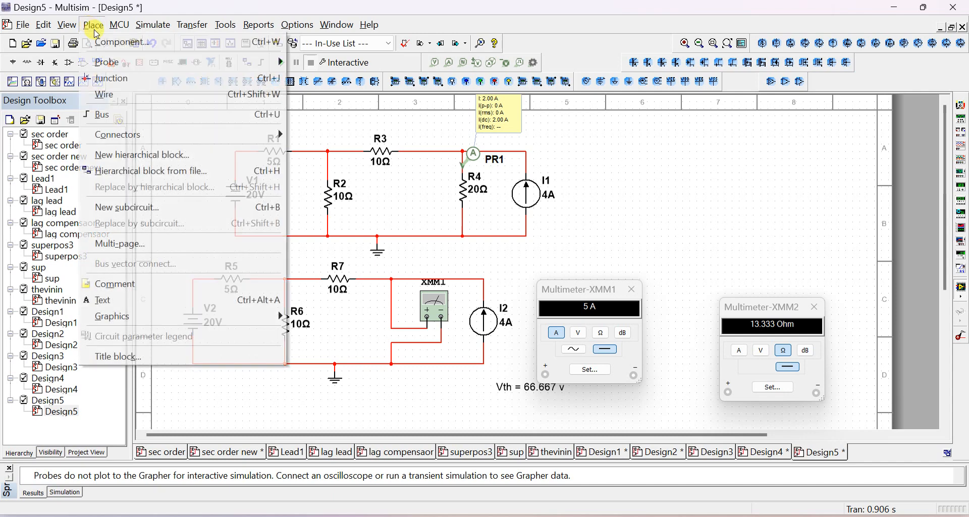
left_click(129, 43)
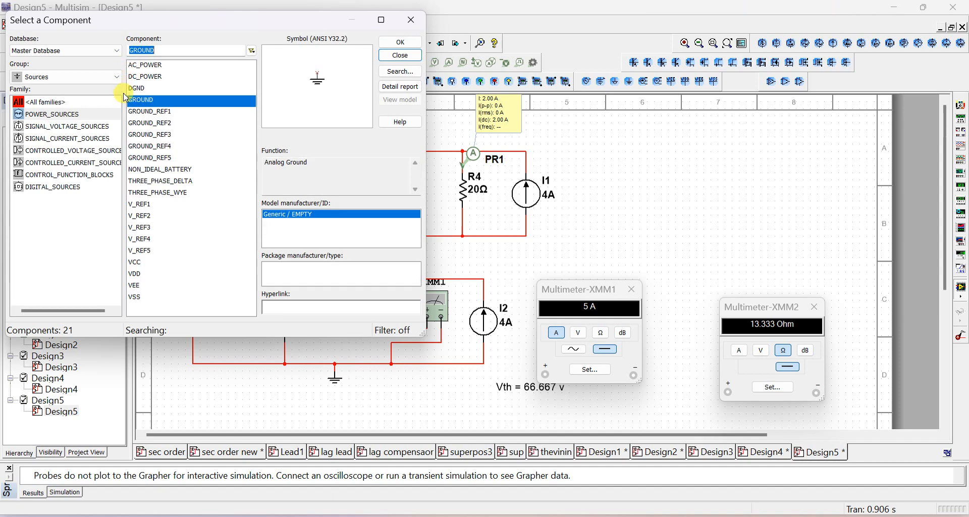
left_click(54, 78)
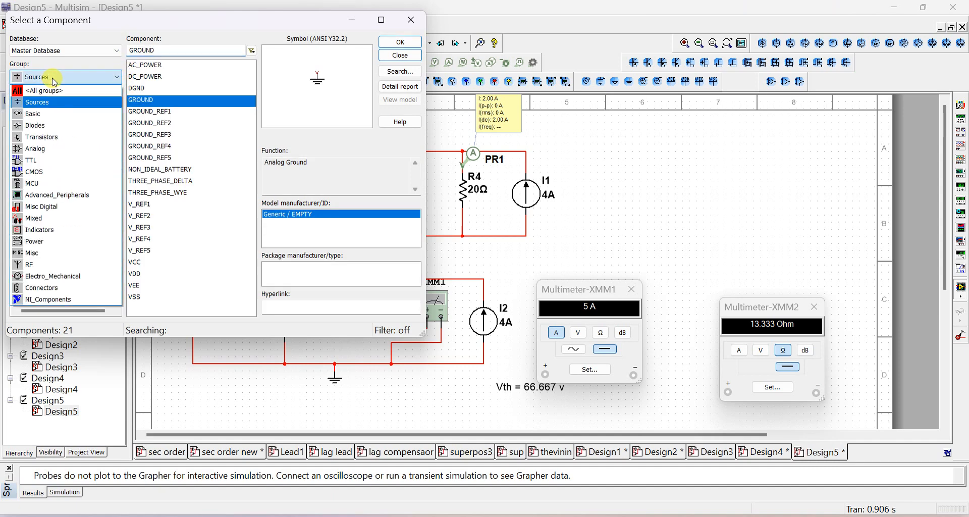
left_click(58, 114)
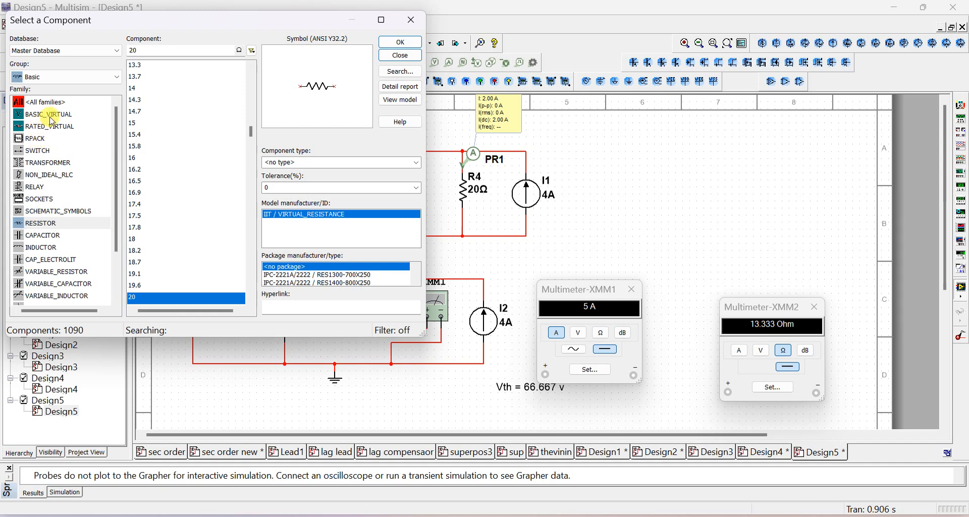
- Look up DC_POWER and DC_CURRENT in the Sources group and close the component browser without placing anything
left_click(67, 75)
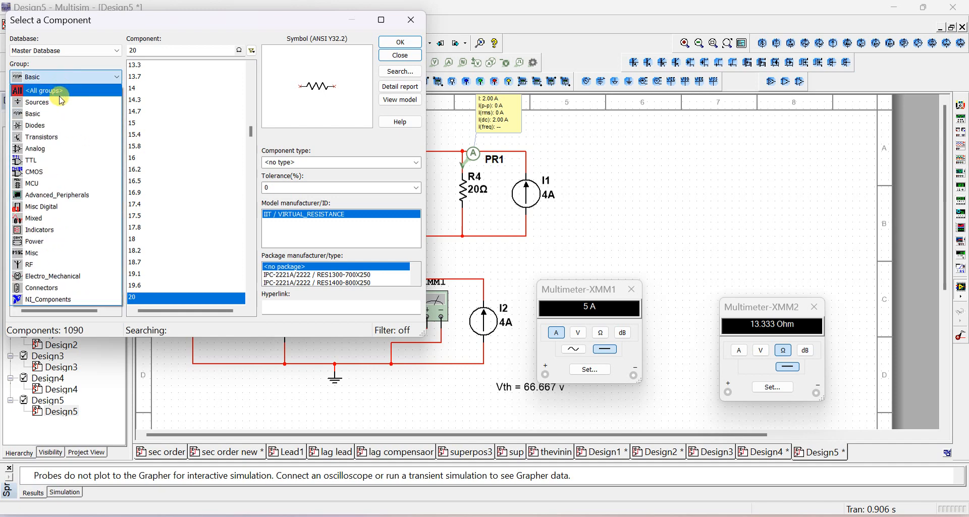
left_click(60, 103)
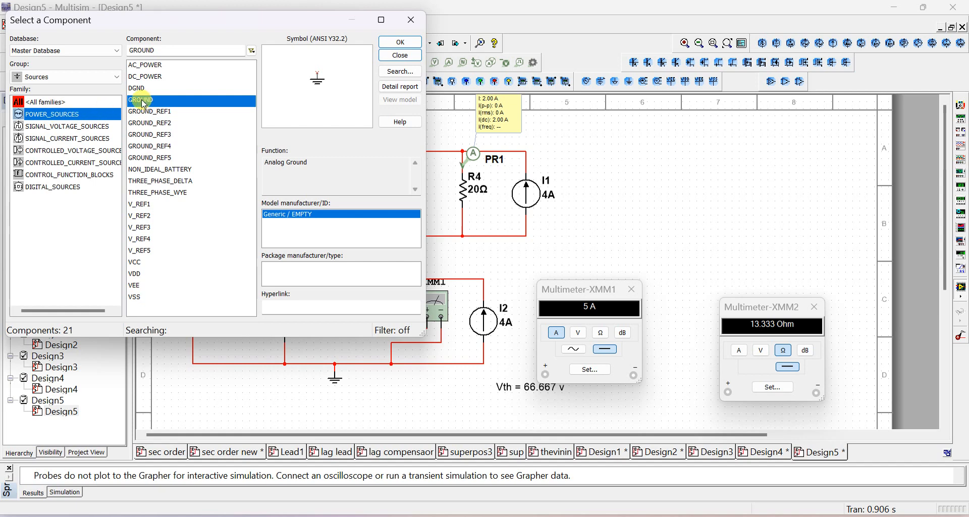
left_click(156, 81)
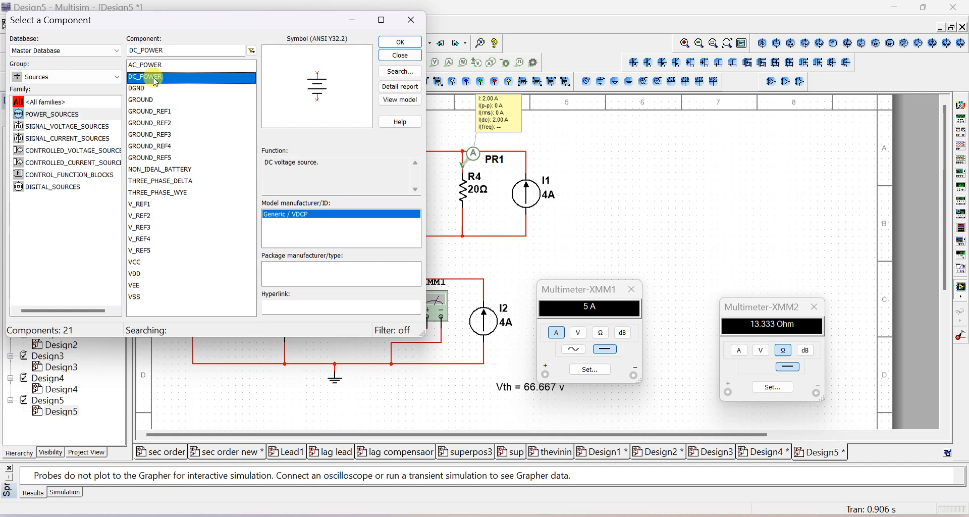
left_click(45, 129)
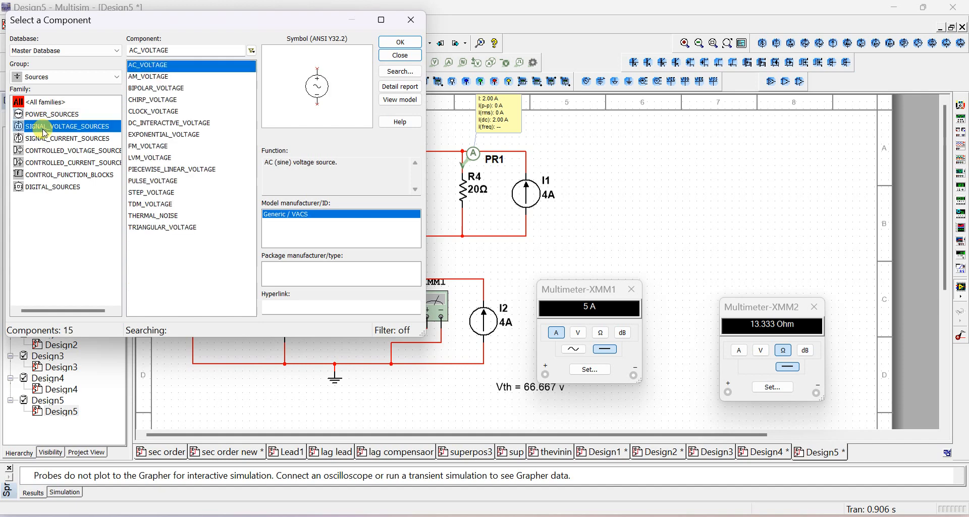
left_click(91, 138)
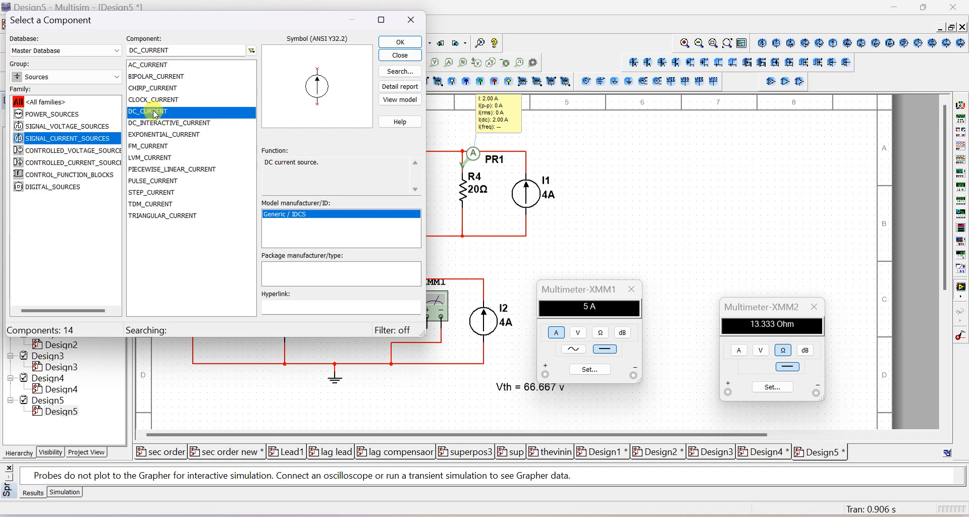
left_click(411, 20)
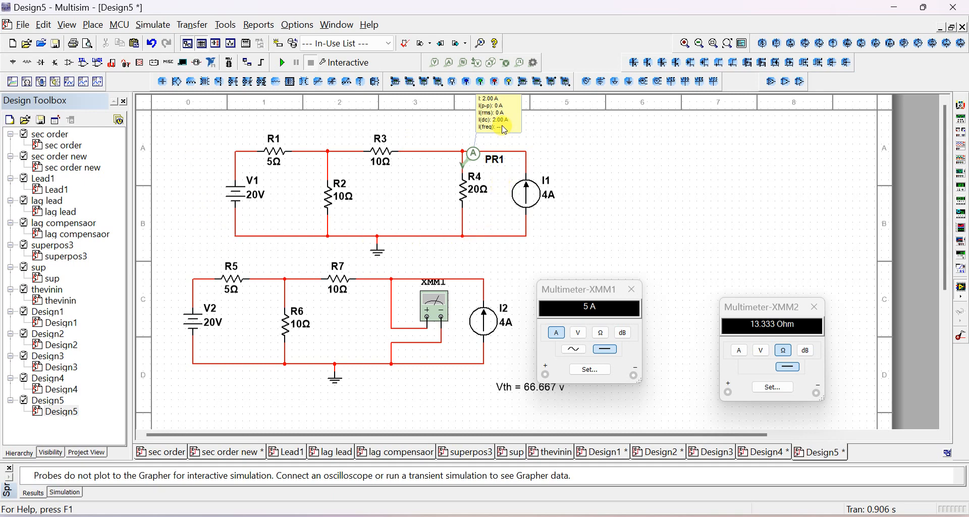
- Examine the PR1 current probe reading at R4 in the original circuit, moving both multimeter windows clear of the schematic
scroll(504, 131, "up", 2)
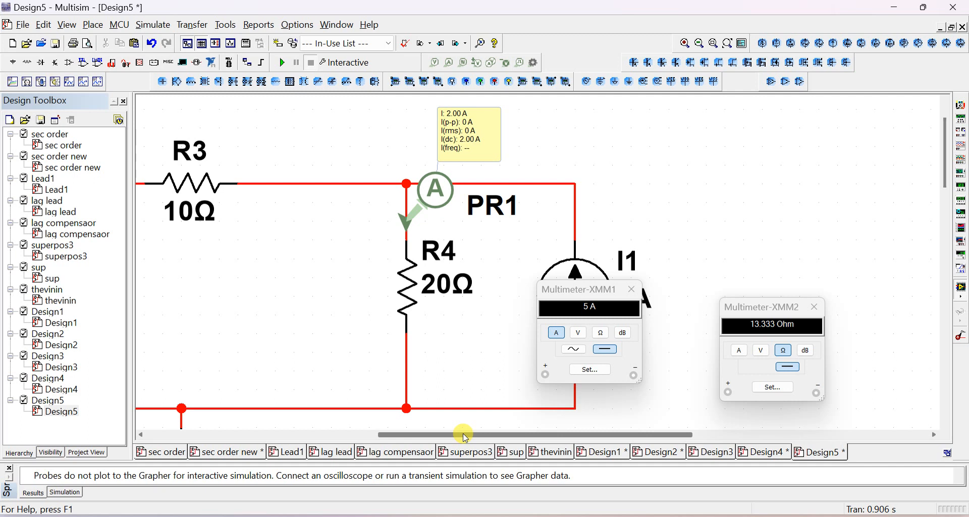
left_click_drag(463, 433, 322, 413)
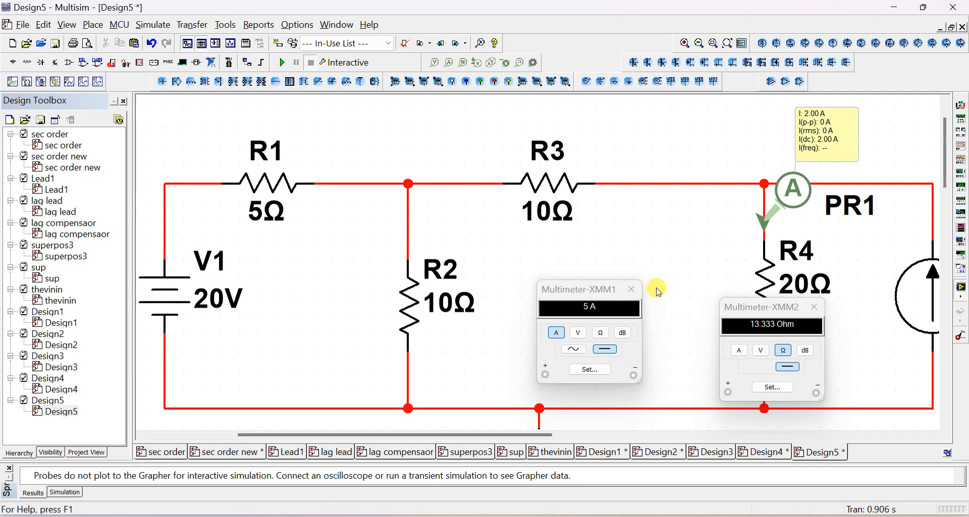
scroll(658, 292, "down", 3)
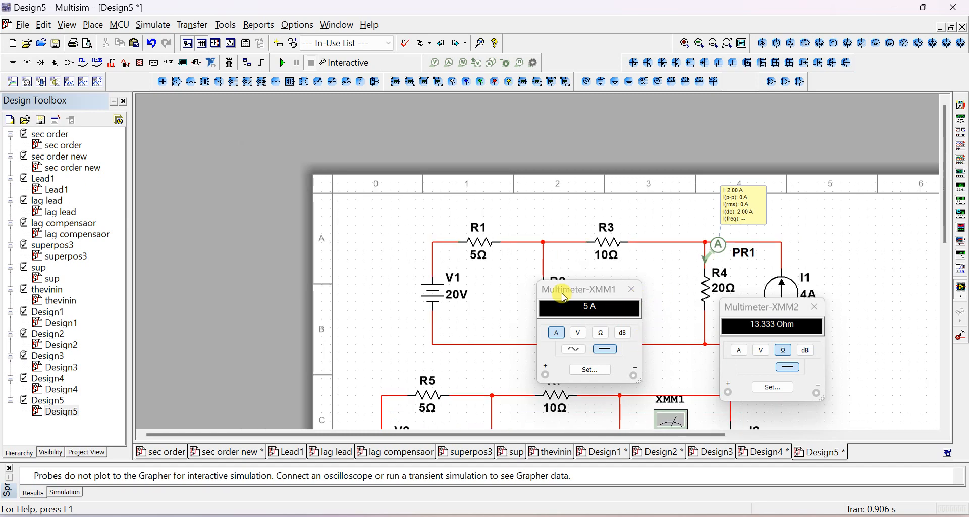
scroll(611, 277, "down", 1)
left_click_drag(773, 311, 902, 365)
left_click_drag(589, 290, 792, 368)
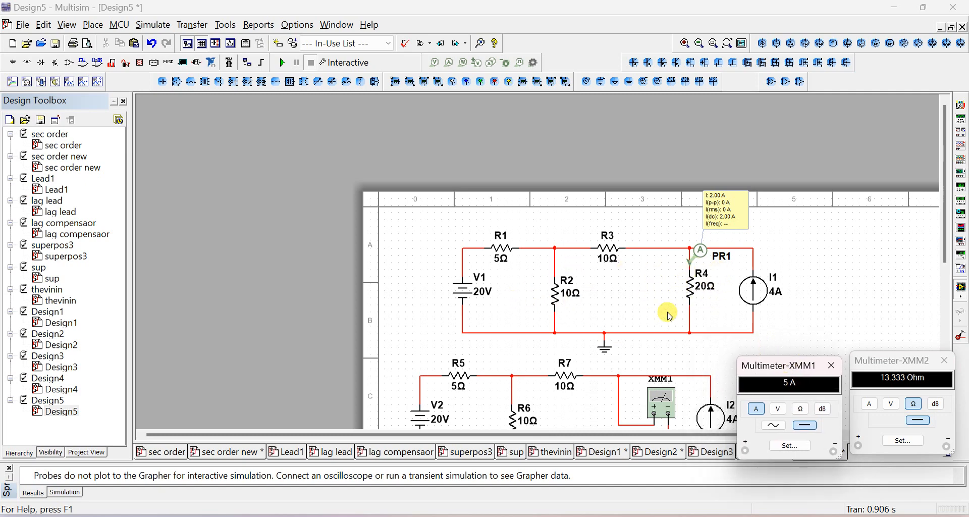
scroll(728, 237, "up", 5)
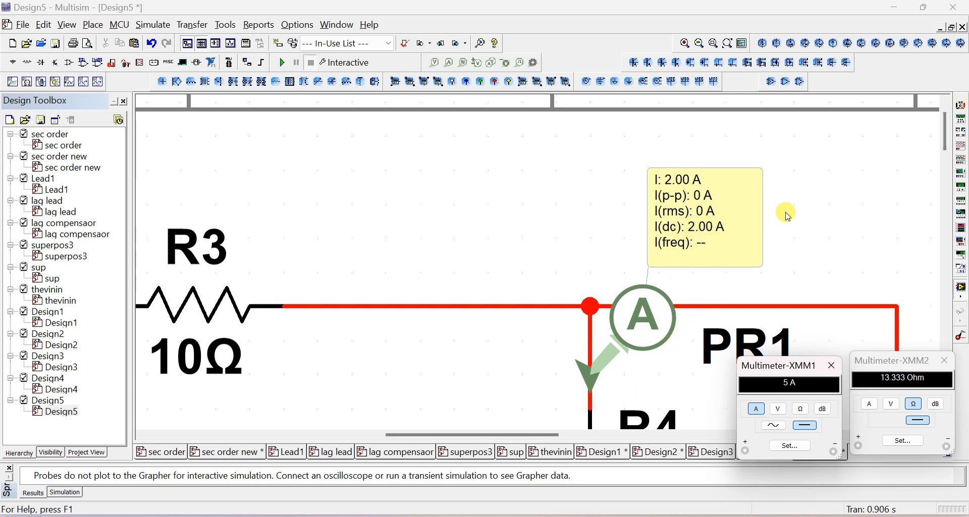
left_click(945, 154)
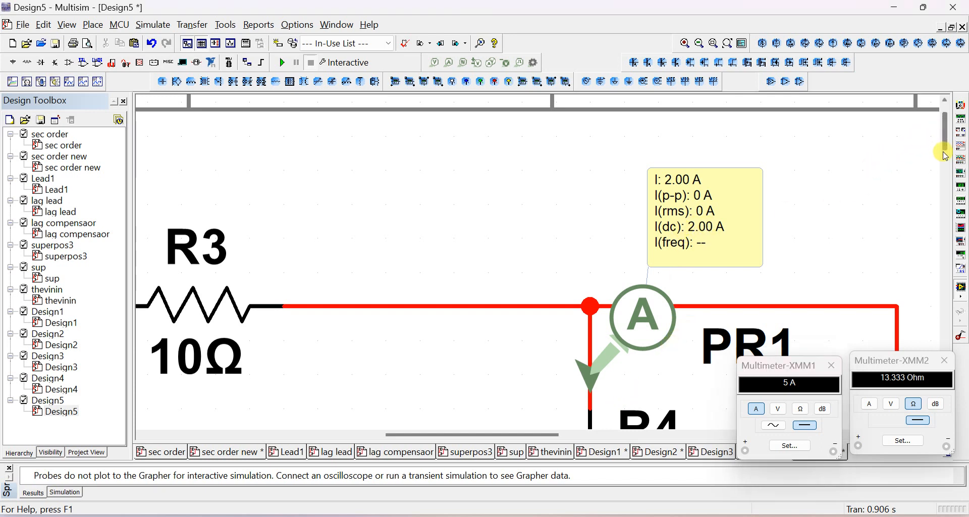
scroll(945, 161, "down", 1)
scroll(777, 289, "down", 2)
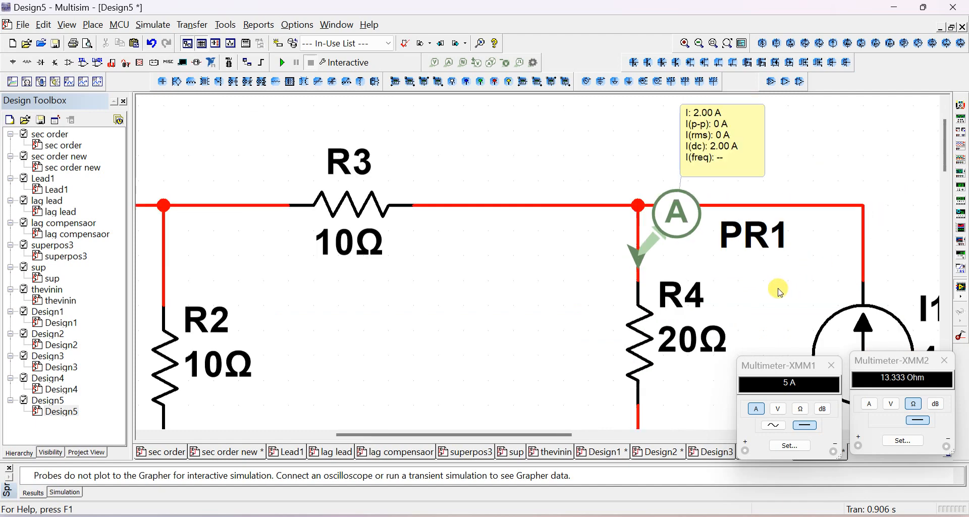
scroll(773, 288, "down", 1)
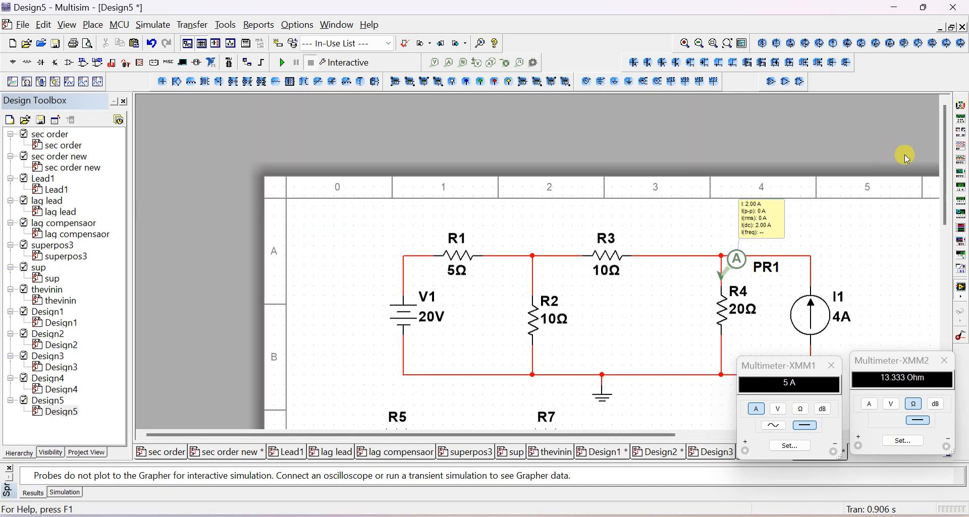
- Set multimeter XMM1 in the second circuit to measure voltage
left_click_drag(948, 196, 950, 233)
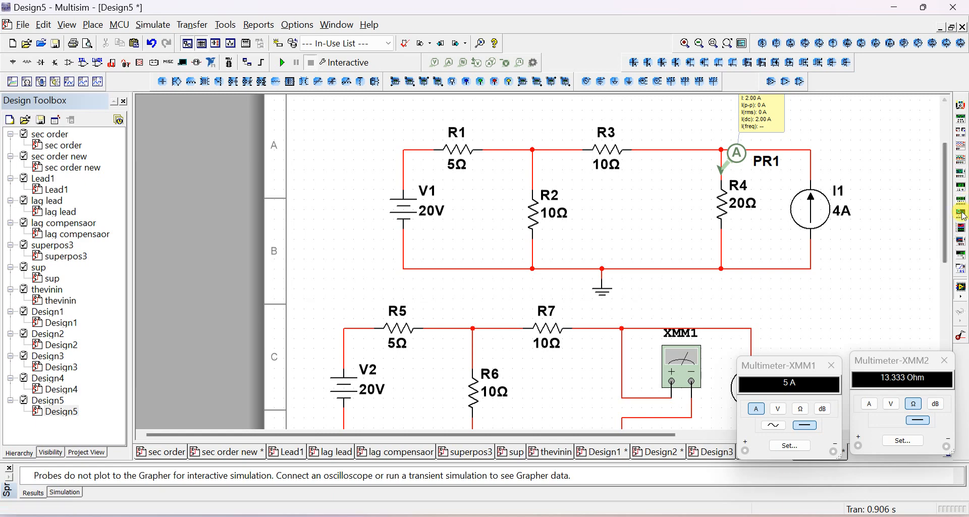
mouse_move(949, 222)
left_mouse_down()
mouse_move(945, 262)
mouse_move(953, 234)
mouse_move(945, 240)
left_mouse_up()
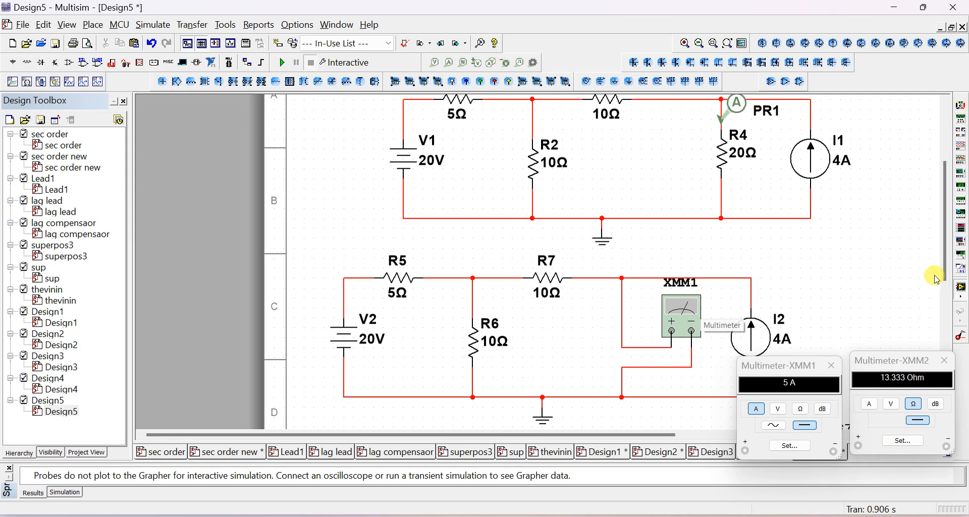
left_click_drag(945, 259, 947, 292)
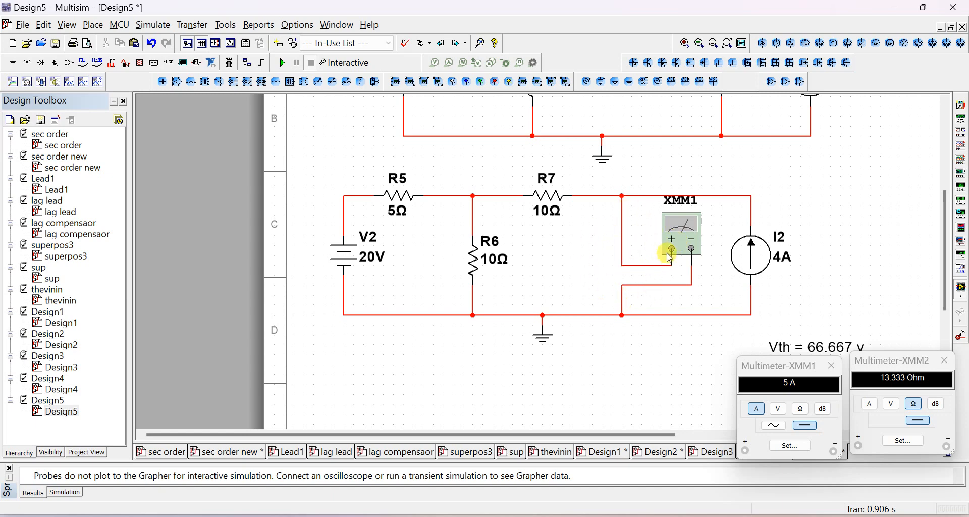
double_click(682, 229)
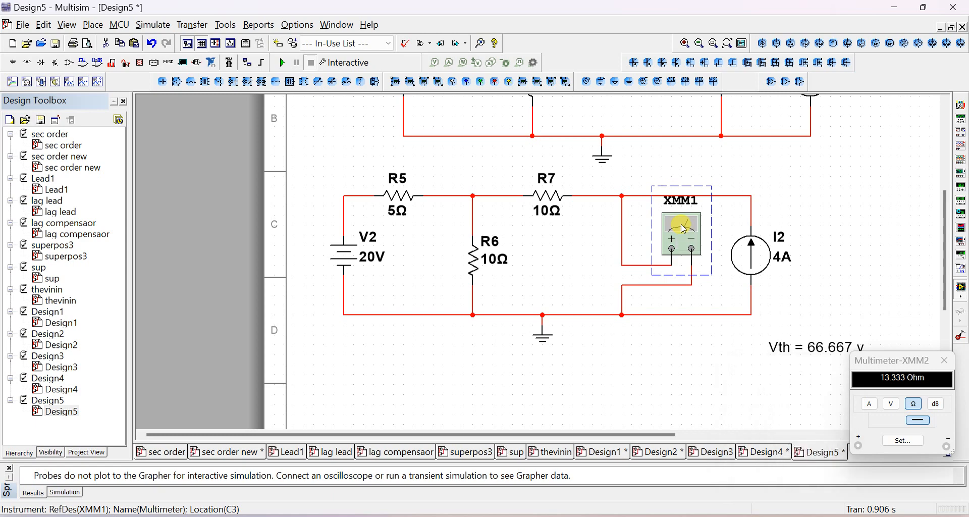
double_click(685, 240)
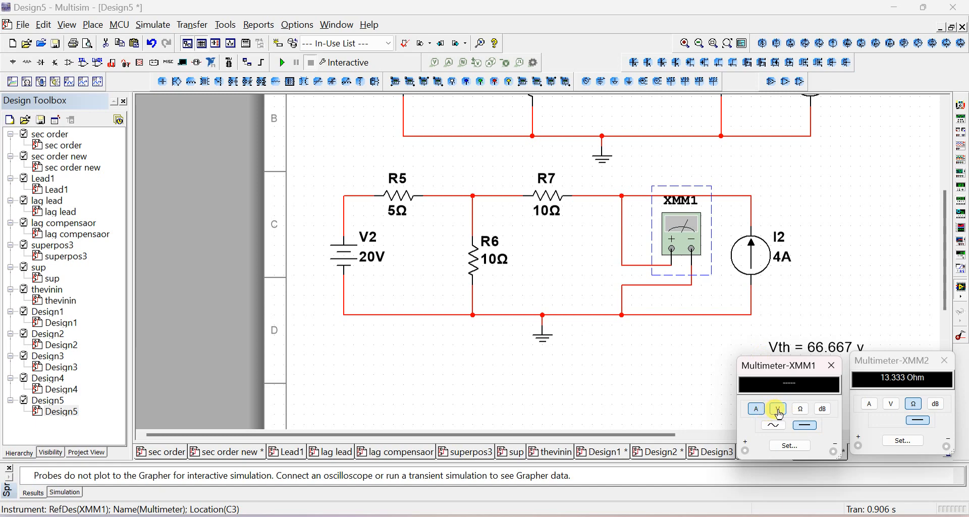
left_click(779, 409)
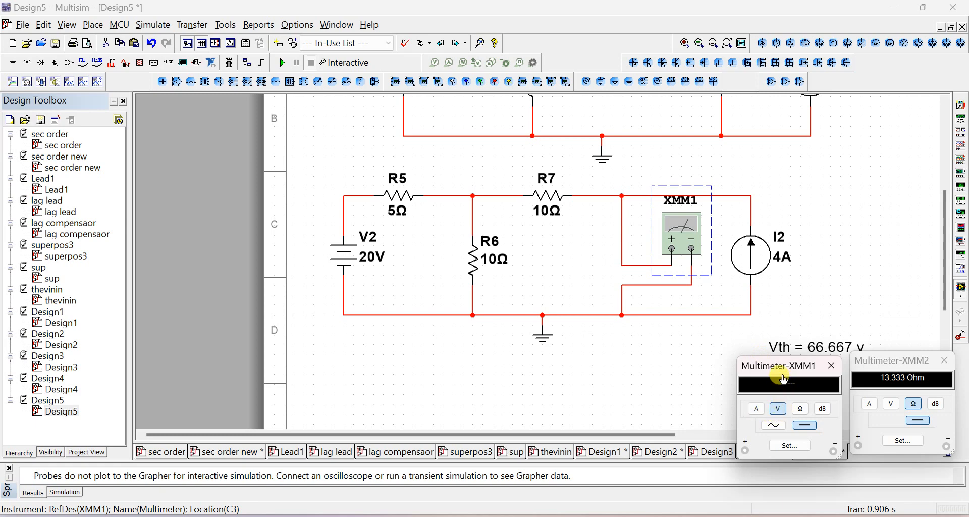
- Switch multimeter XMM1 to current measurement, rerun the simulation to measure the current between its terminals, and stop the simulation
left_click_drag(765, 368, 779, 210)
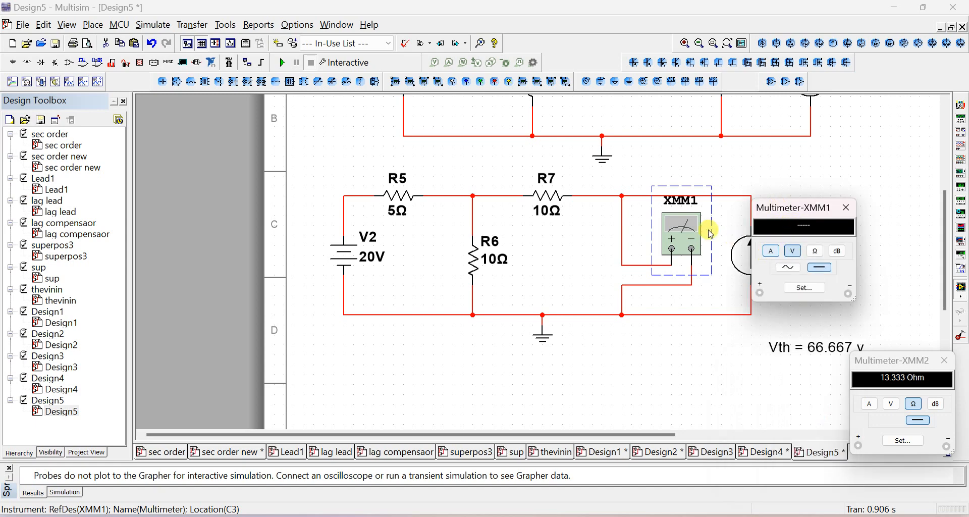
left_click(771, 252)
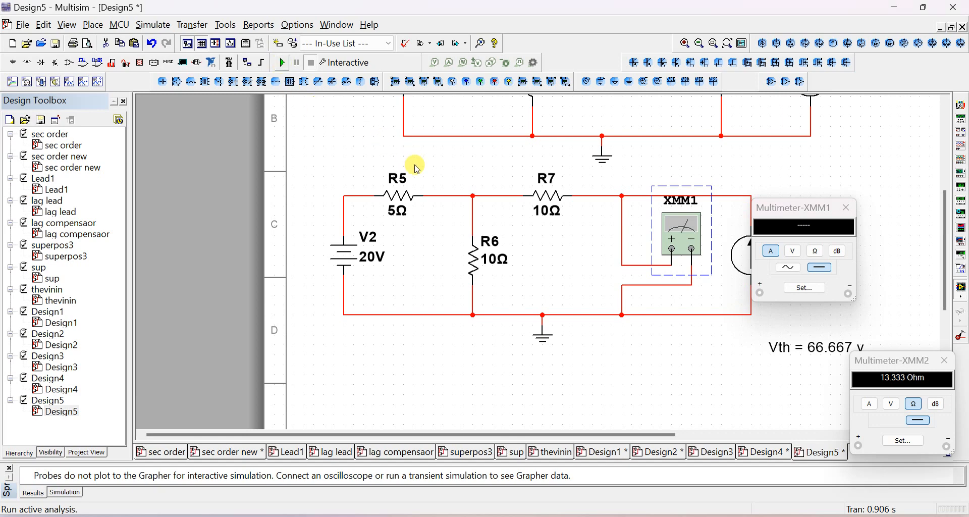
left_click(796, 245)
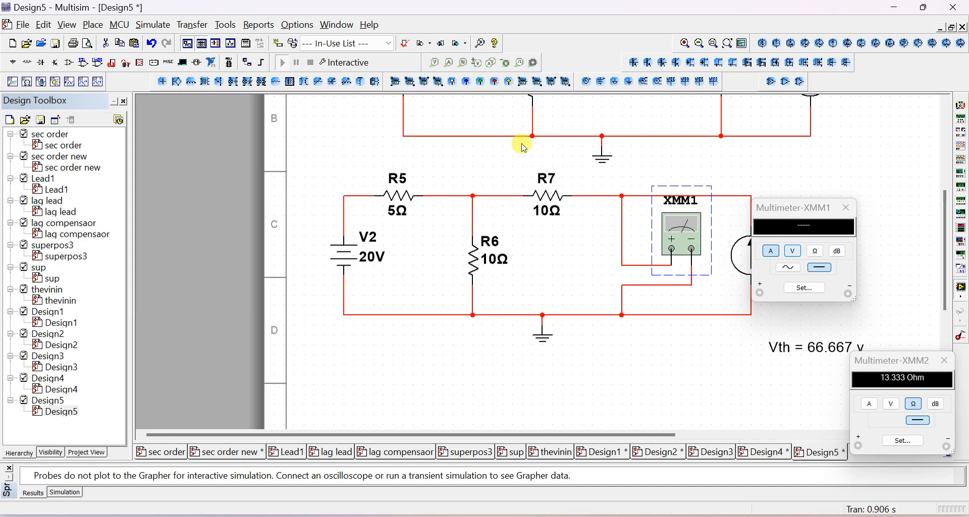
key("F5")
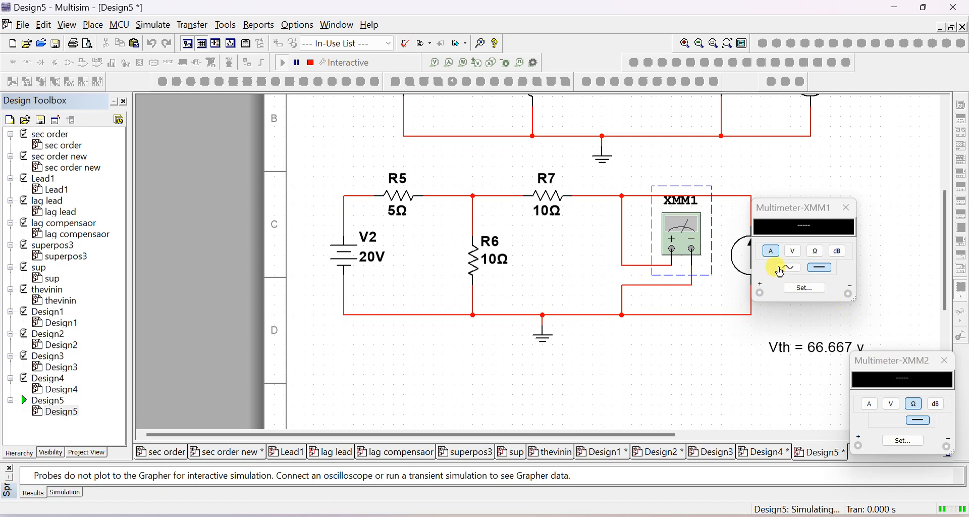
left_click(770, 252)
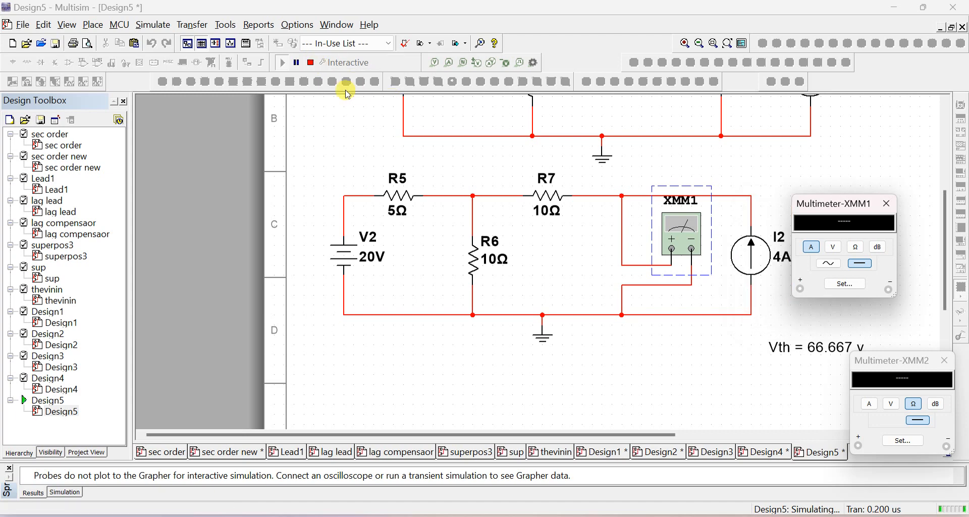
left_click(309, 64)
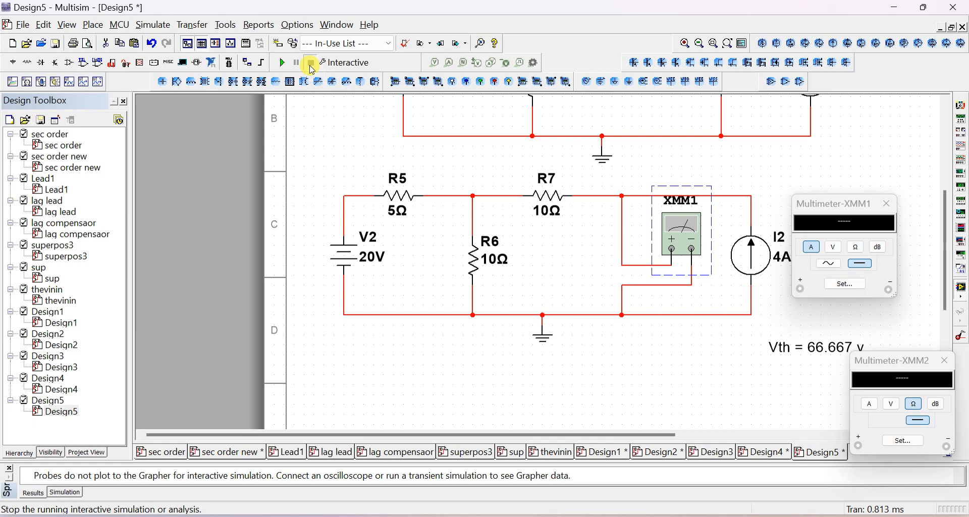
left_click(284, 63)
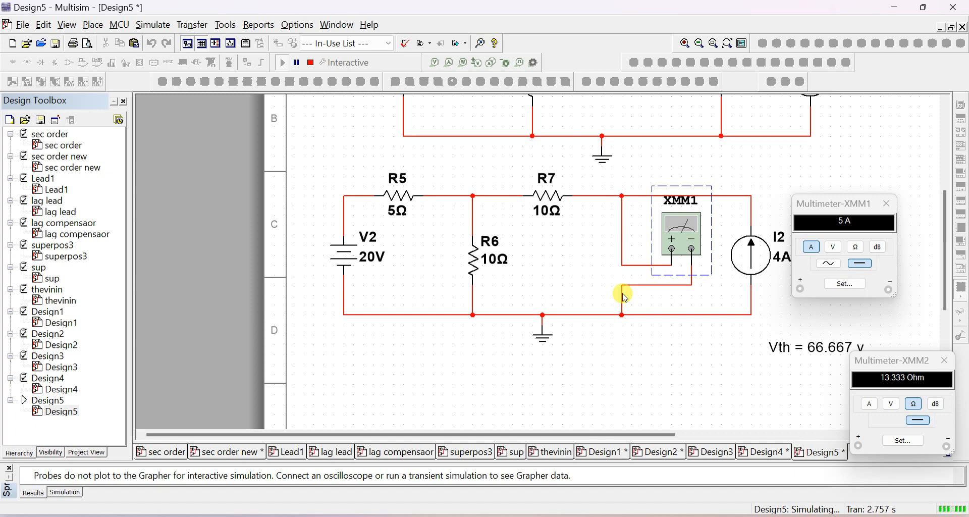
left_click_drag(626, 298, 629, 279)
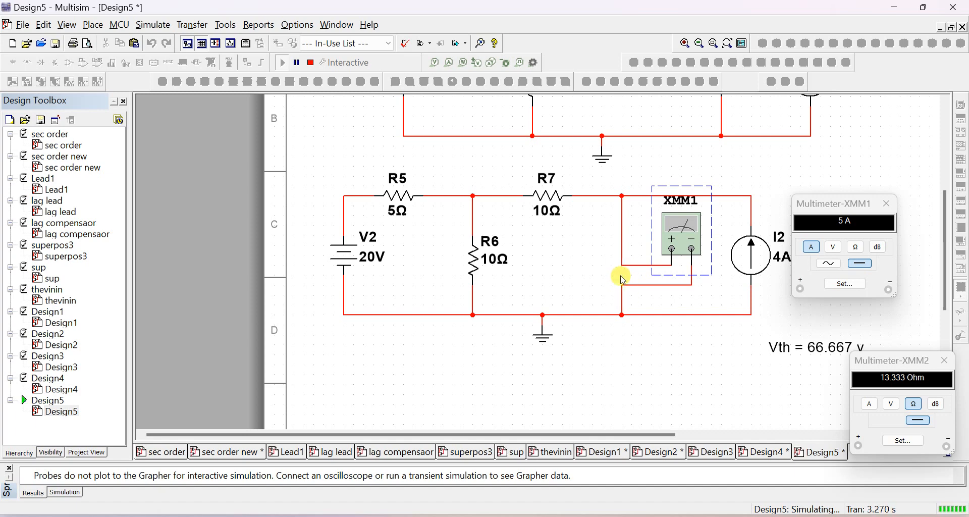
left_click(312, 65)
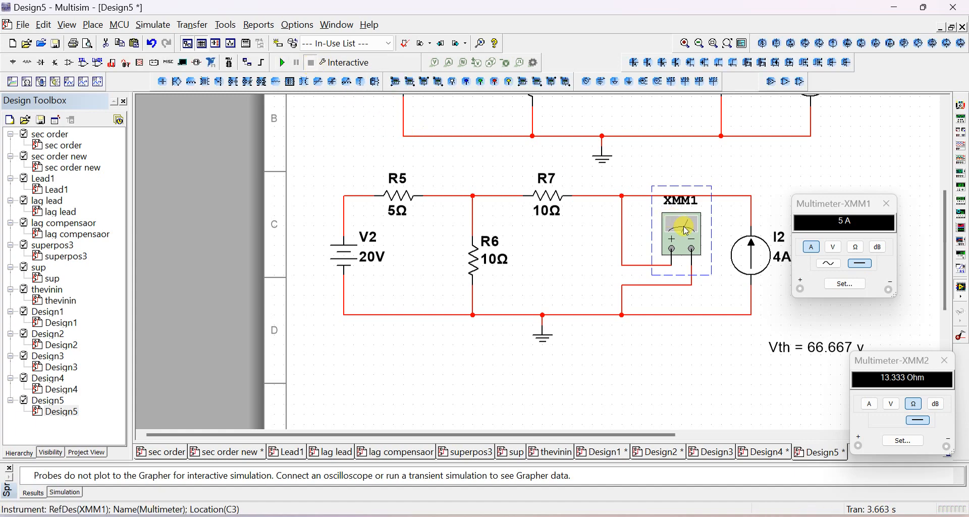
- Delete multimeter XMM1 from the second circuit together with the wire between R7 and current source I2
key("Delete")
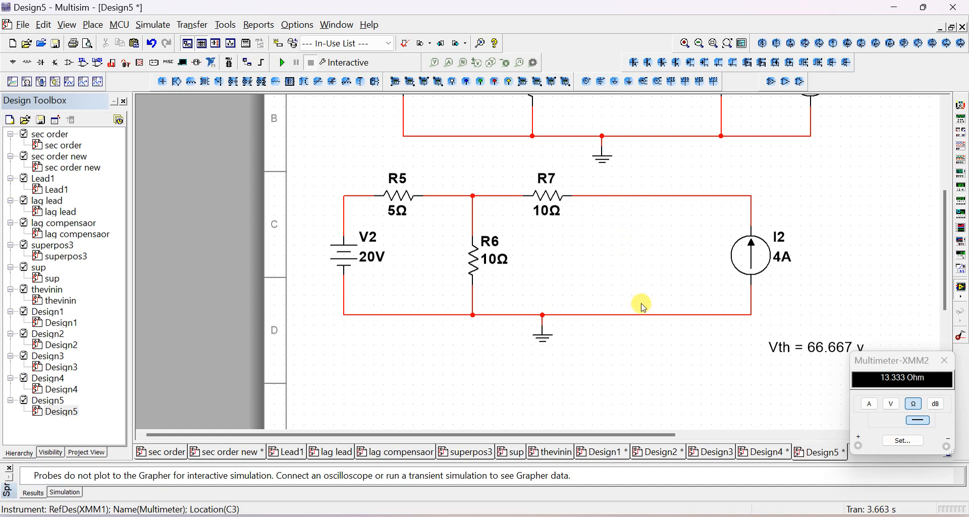
left_click(637, 196)
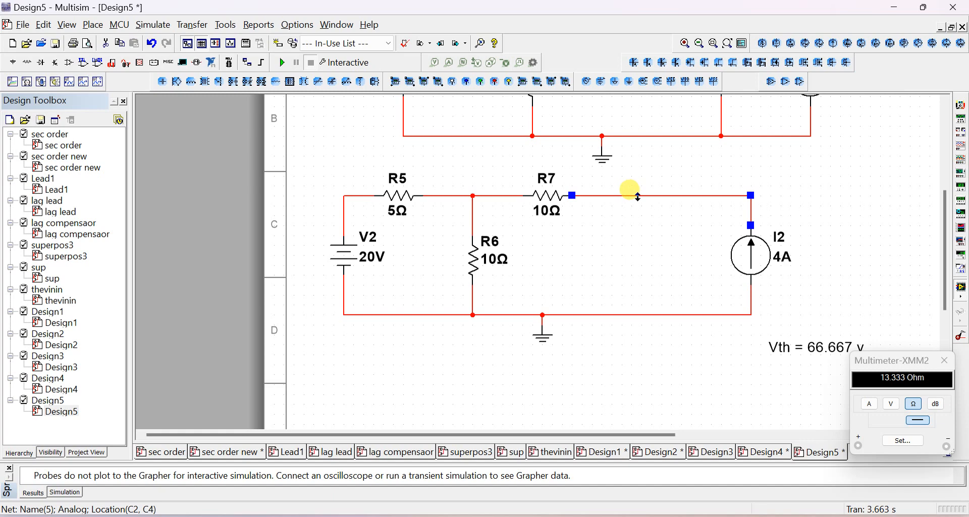
key("Delete")
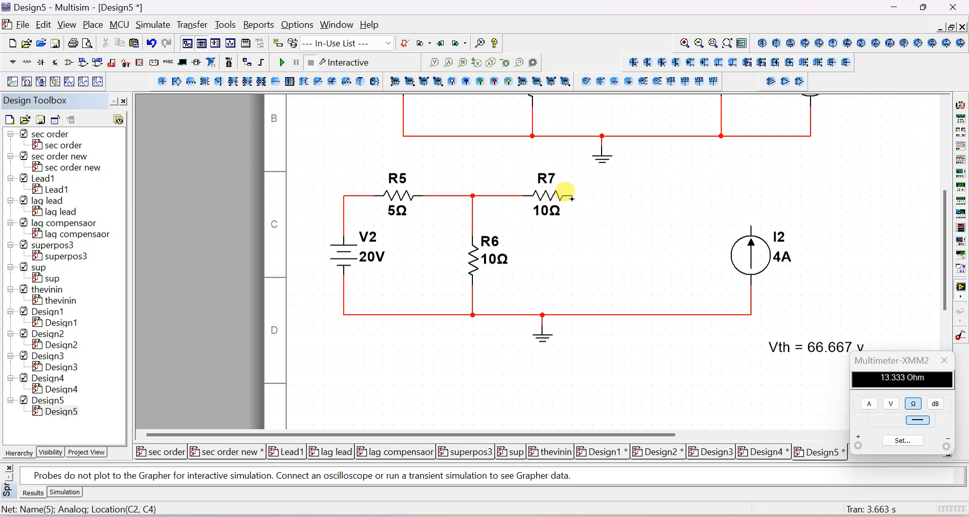
- Short the second circuit's load terminals with a wire from R7 to the ground rail and reconnect I2 to that wire's upper corner
left_click(576, 197)
left_click(632, 314)
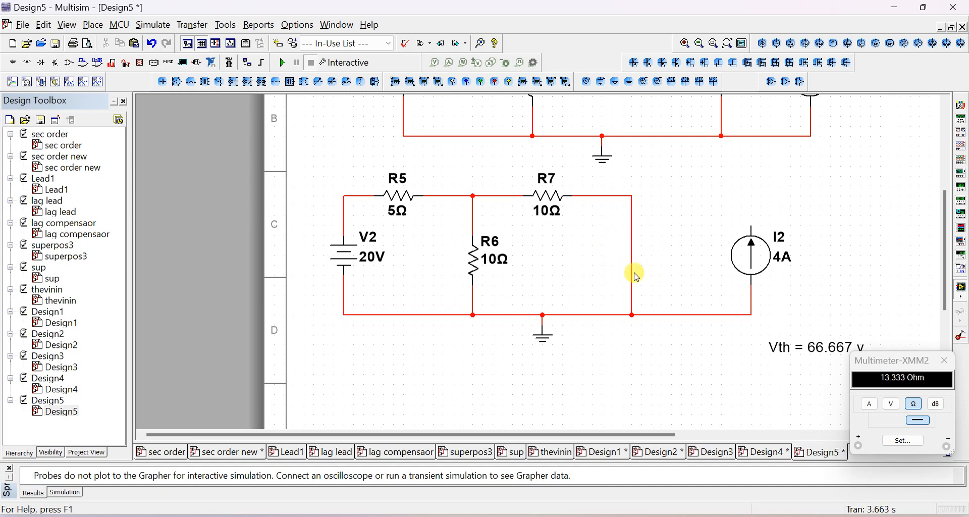
scroll(898, 217, "up", 5)
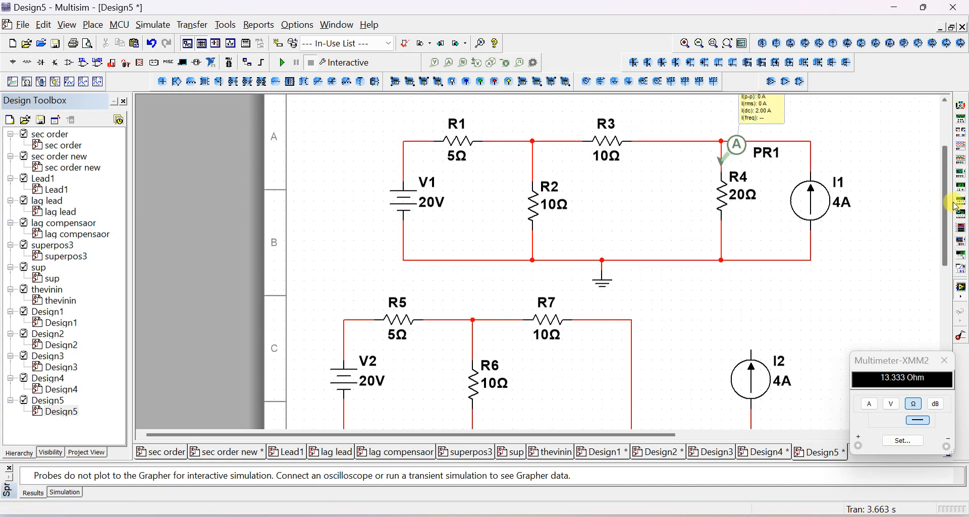
scroll(898, 217, "down", 2)
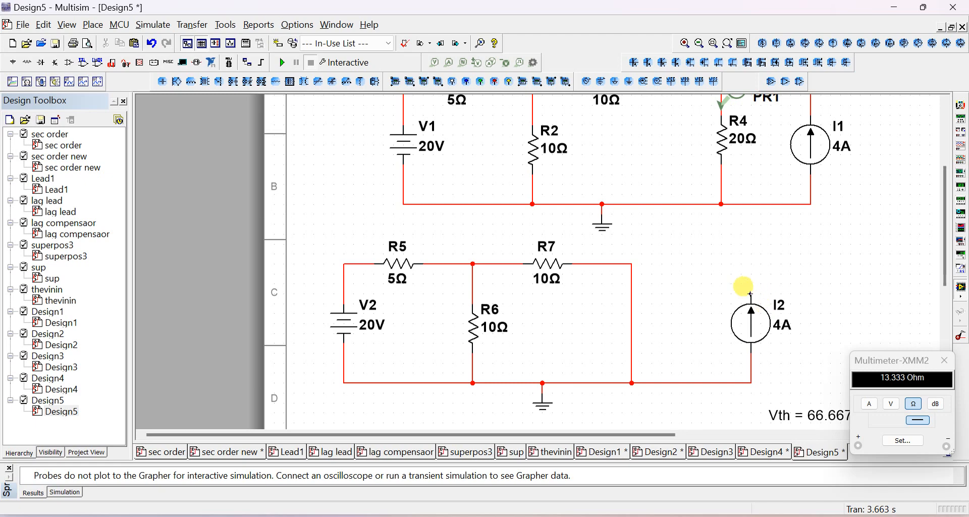
left_click(751, 296)
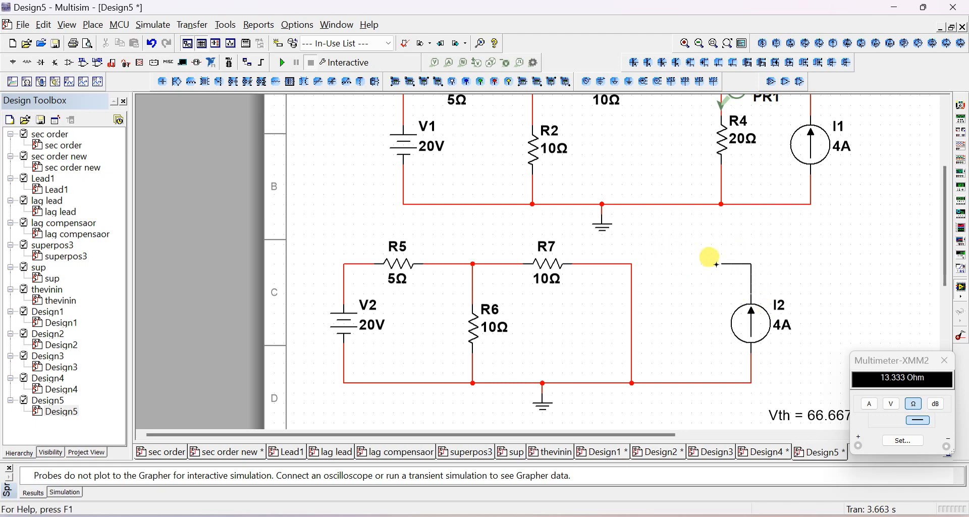
left_click(633, 263)
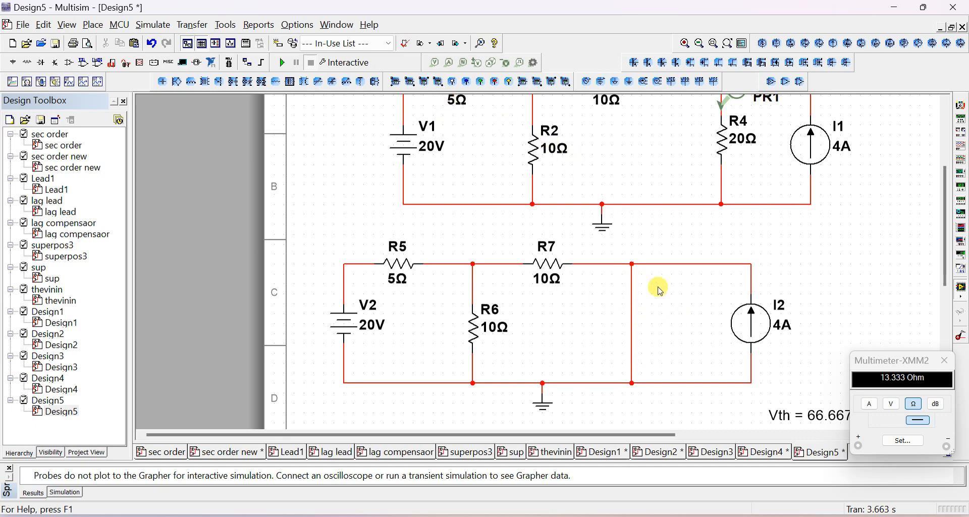
- Place a current probe on the short-circuit wire between R7 and I2 and run the simulation to read the short-circuit current
left_click(451, 64)
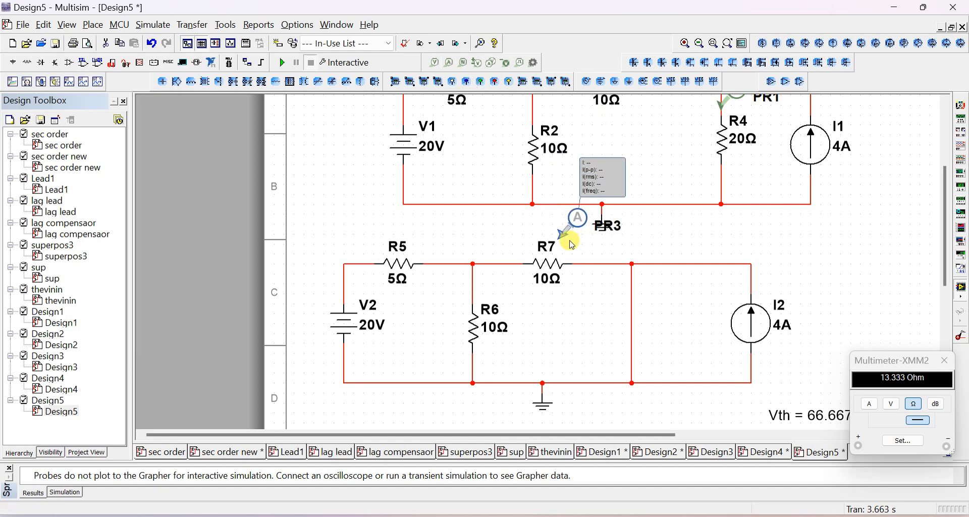
left_click(633, 327)
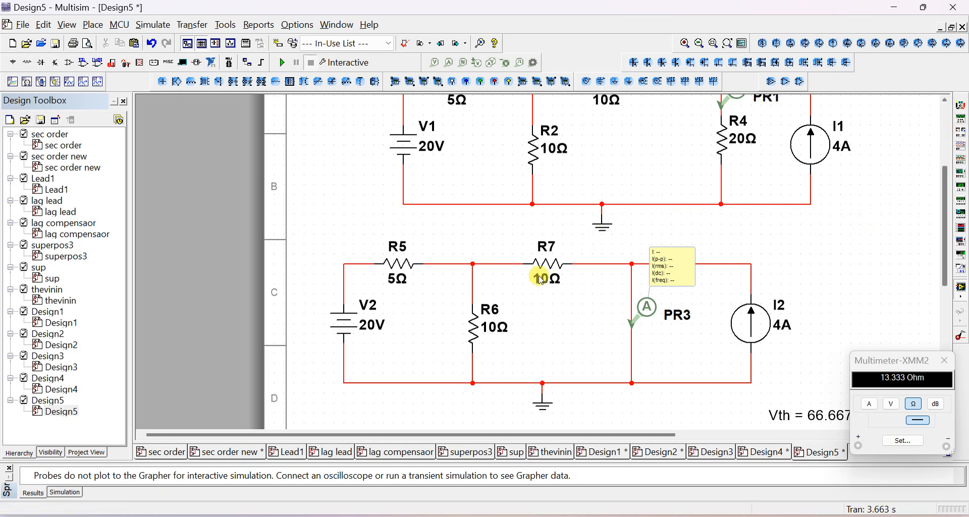
left_click(282, 62)
scroll(707, 286, "up", 5)
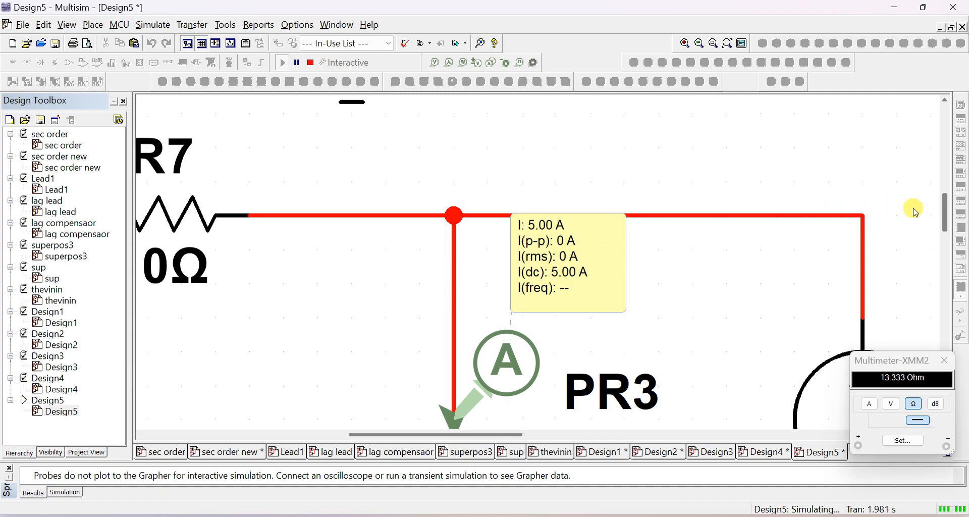
mouse_move(949, 212)
left_mouse_down()
mouse_move(949, 232)
mouse_move(953, 214)
mouse_move(954, 231)
mouse_move(962, 221)
mouse_move(954, 252)
mouse_move(954, 223)
left_mouse_up()
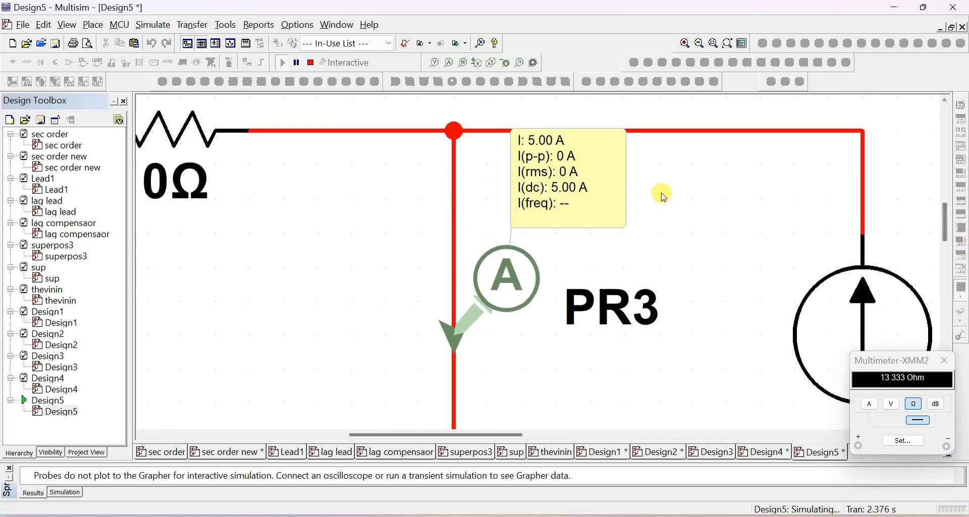
scroll(589, 193, "down", 5)
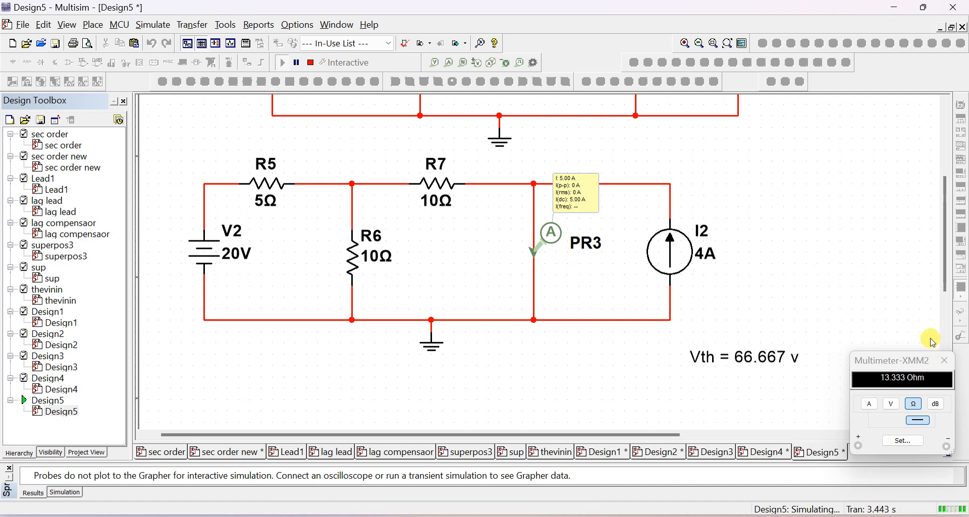
left_click_drag(948, 282, 944, 162)
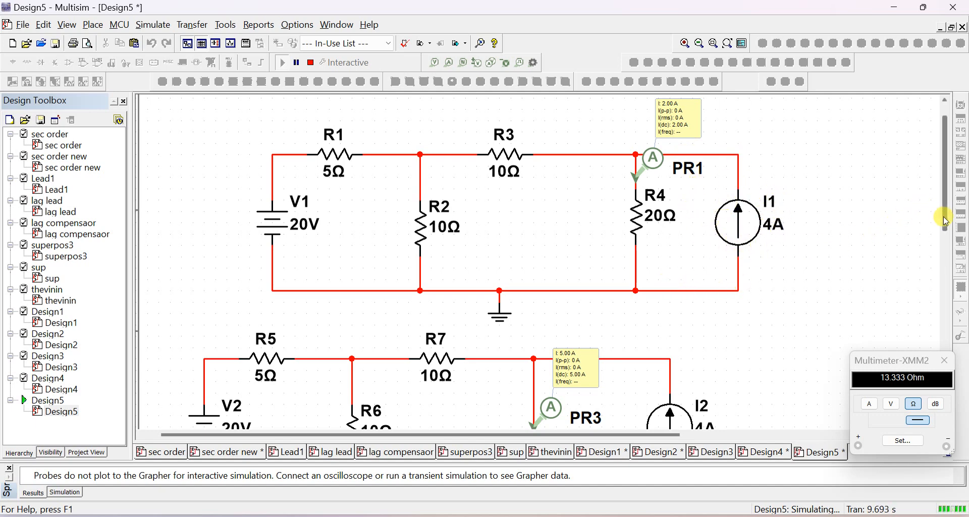
scroll(946, 221, "down", 1)
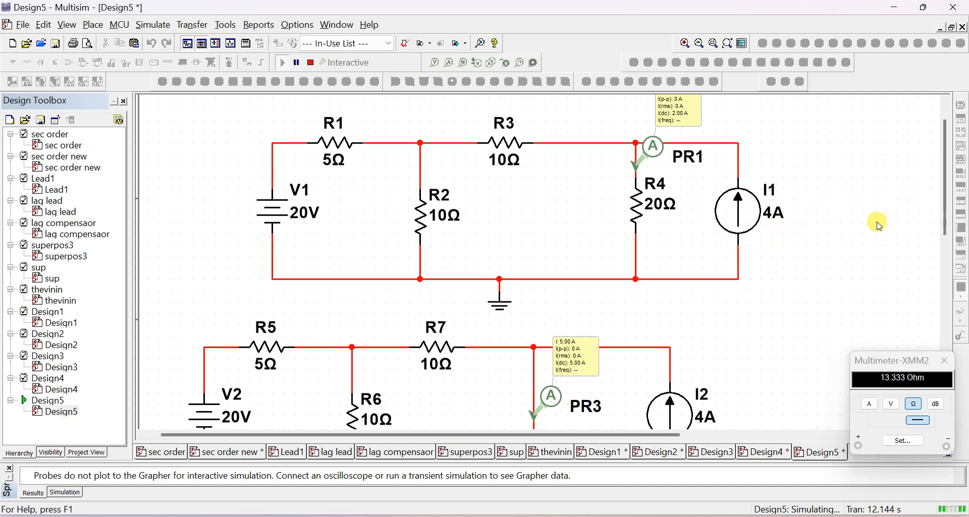
- Stop the simulation and rotate multimeter XMM2 in the Rth circuit 90° clockwise
left_click_drag(947, 225, 928, 408)
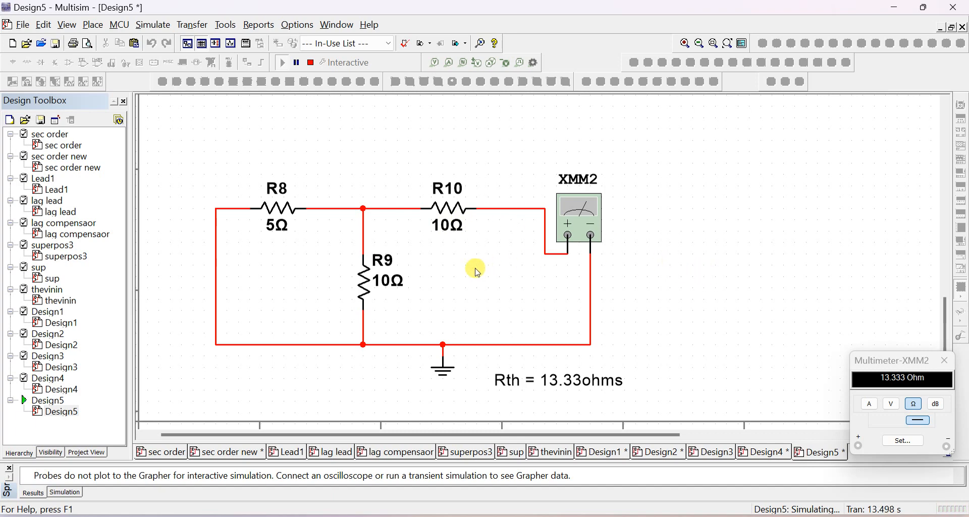
mouse_move(540, 345)
left_mouse_down()
mouse_move(540, 333)
mouse_move(536, 345)
left_mouse_up()
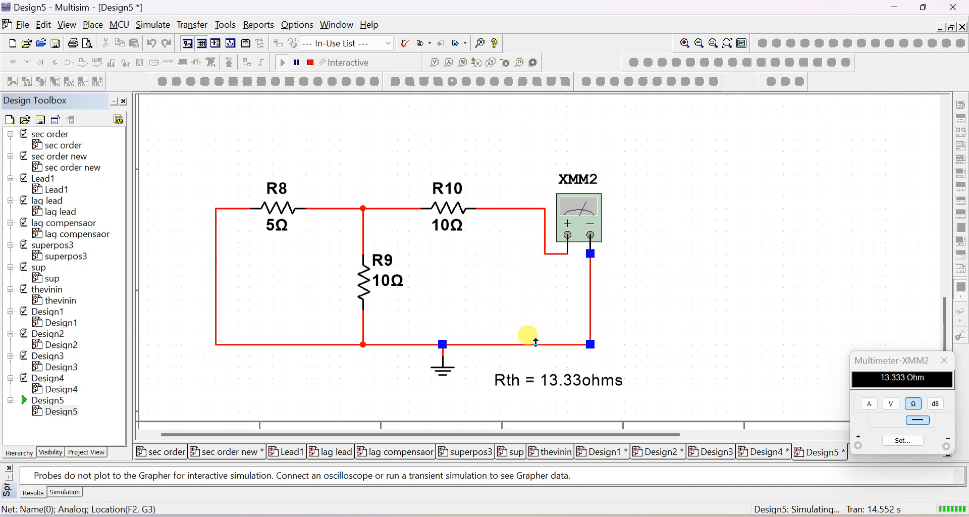
left_click(648, 323)
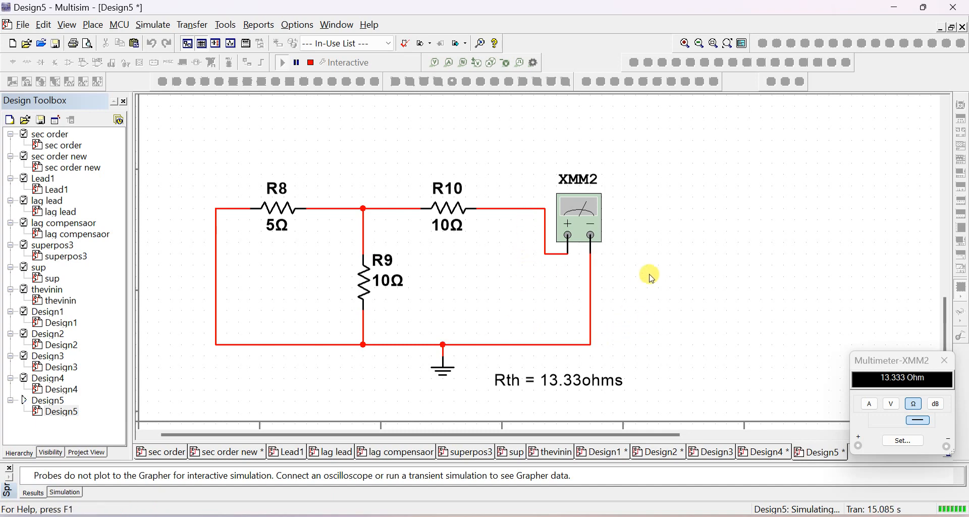
left_click(581, 210)
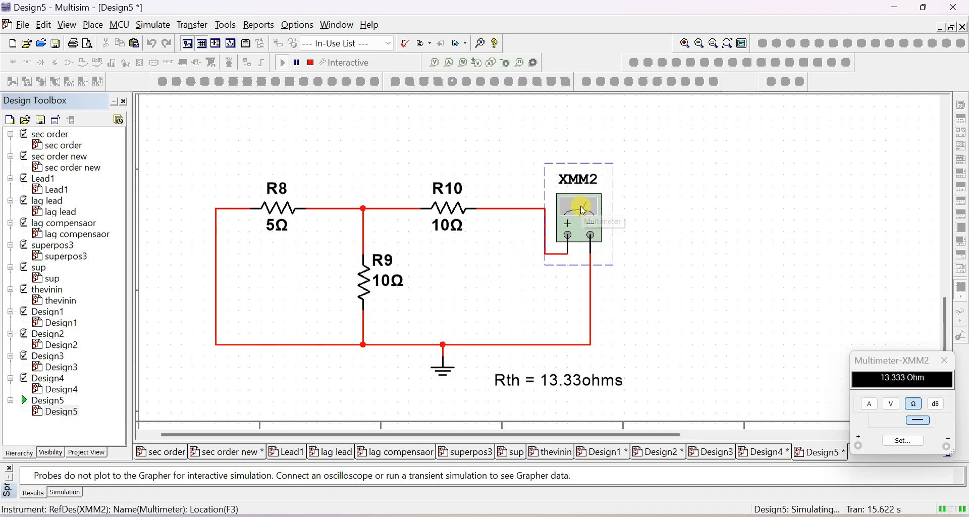
right_click(583, 209)
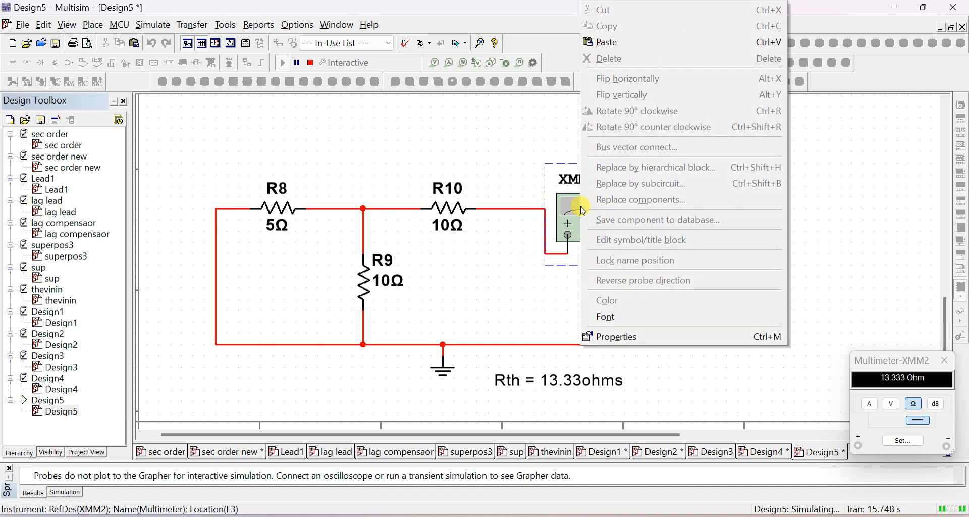
left_click(311, 62)
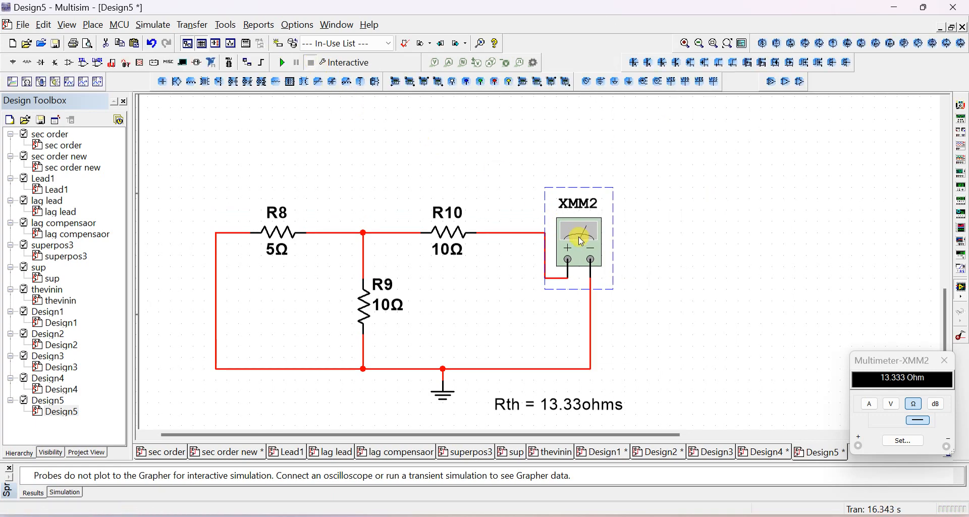
right_click(581, 241)
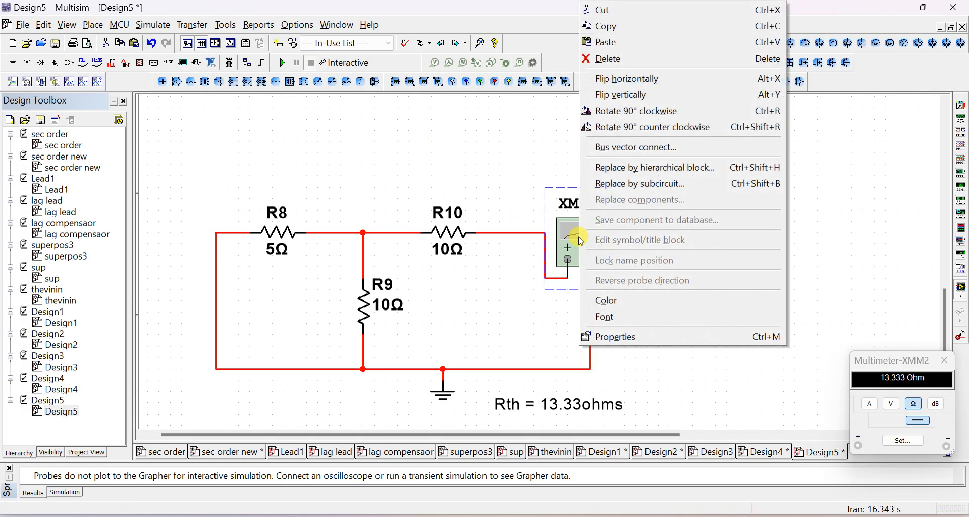
left_click(649, 112)
- Move XMM2 below and beside R10 and reroute its negative-terminal wire straight down beneath the meter to the ground rail
left_click_drag(578, 250, 555, 309)
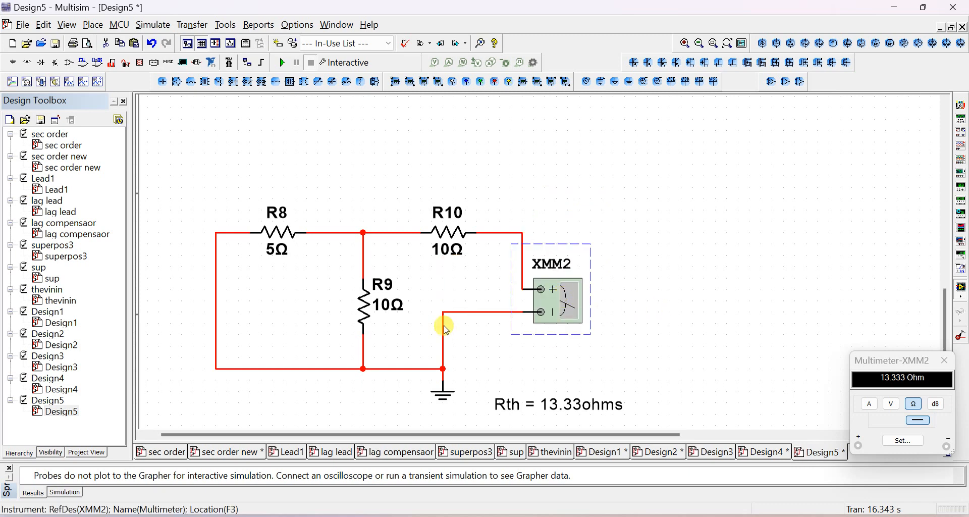
left_click_drag(447, 329, 513, 336)
left_click(587, 347)
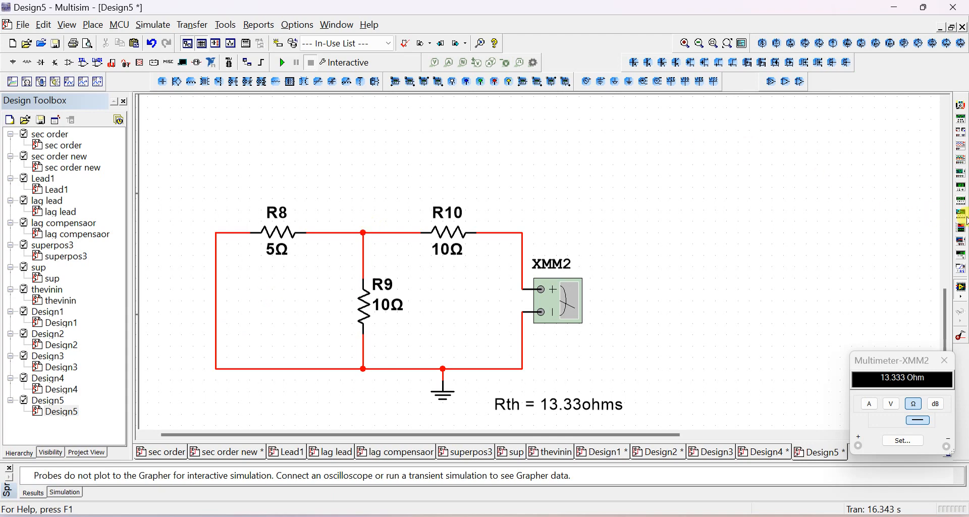
scroll(950, 308, "up", 10)
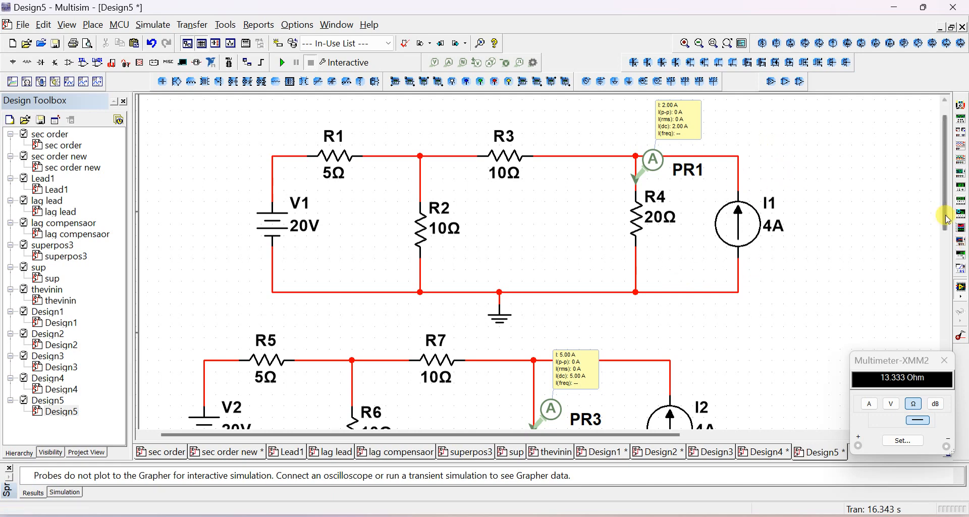
left_click_drag(945, 222, 864, 225)
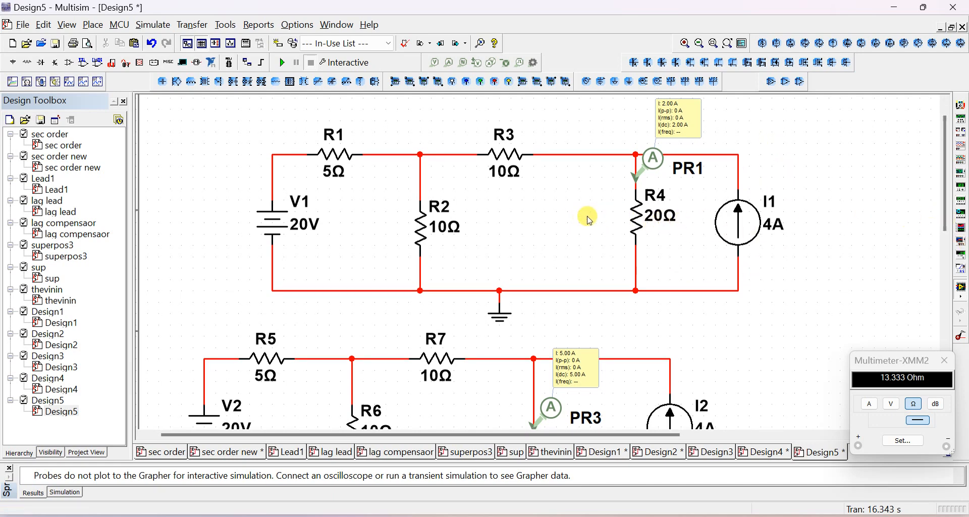
- Open the XMM2 multimeter readout and place it above the meter beside R10 to examine the Rth circuit's resistance
left_click_drag(945, 221, 876, 386)
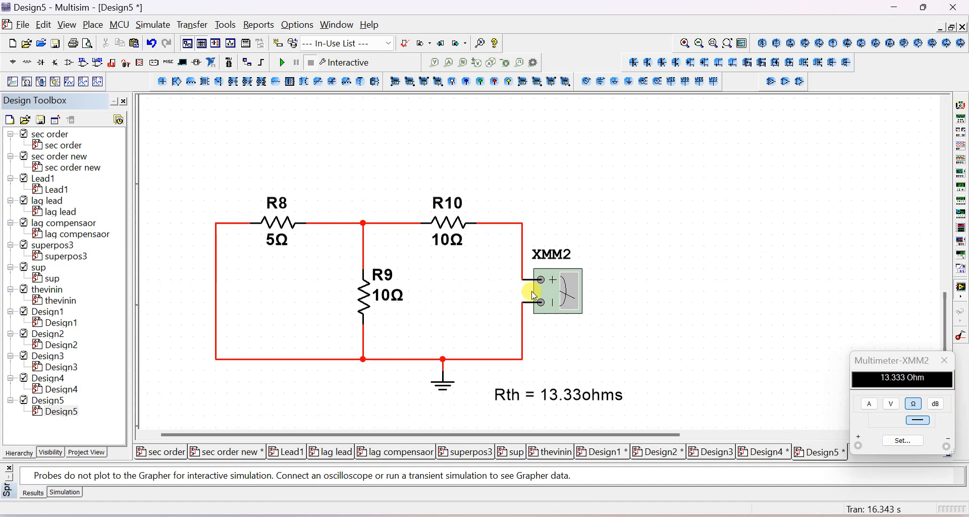
left_click(558, 292)
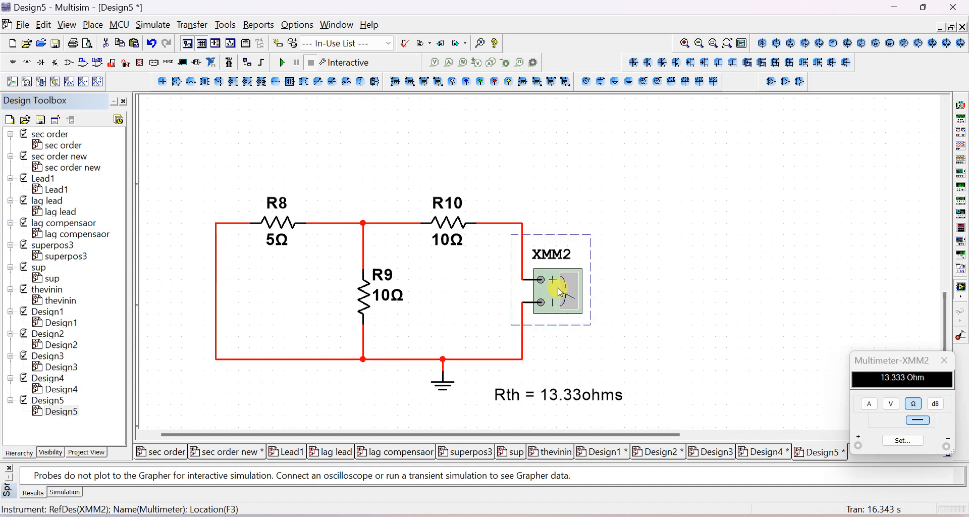
double_click(558, 292)
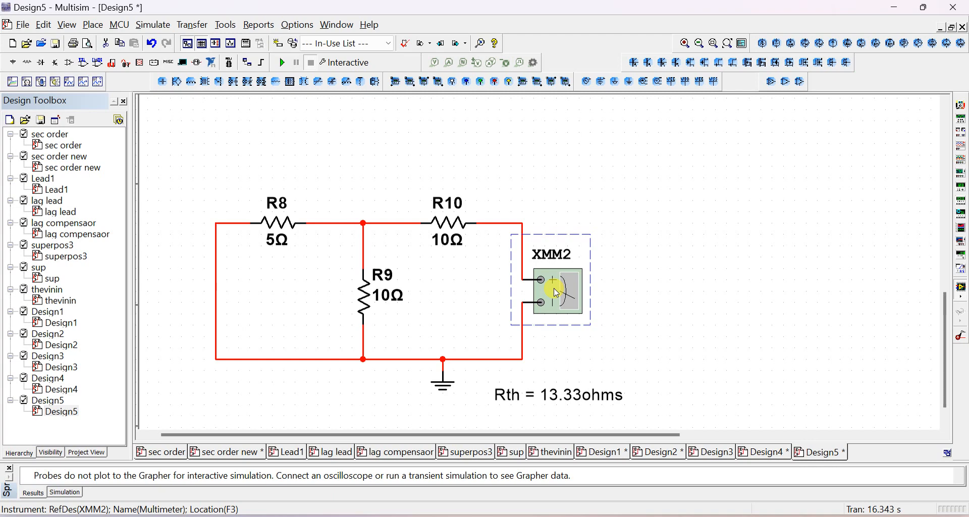
double_click(557, 293)
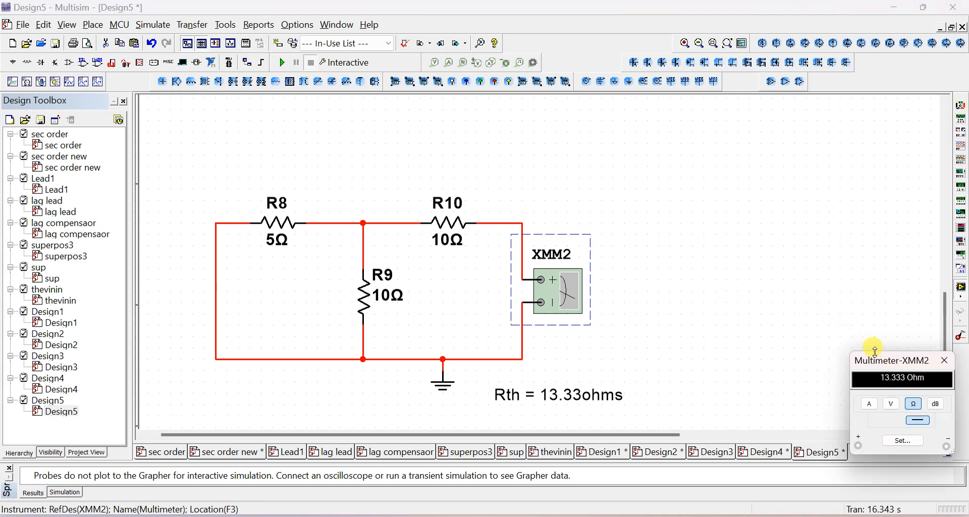
left_click_drag(879, 363, 604, 138)
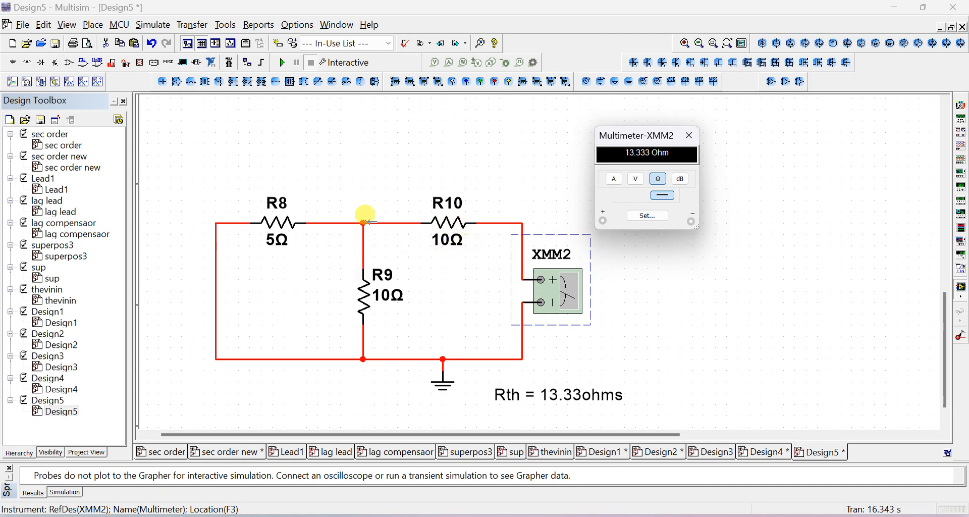
scroll(369, 220, "up", 5)
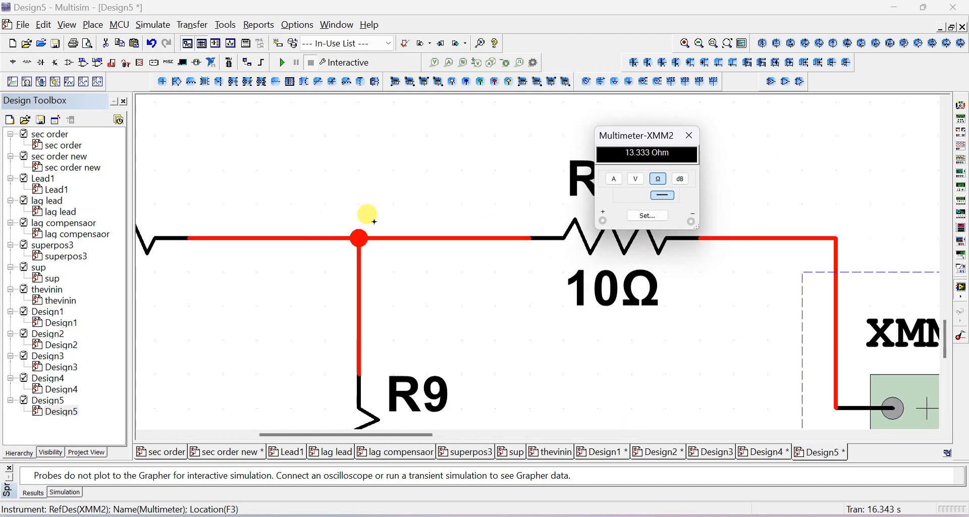
scroll(417, 260, "down", 5)
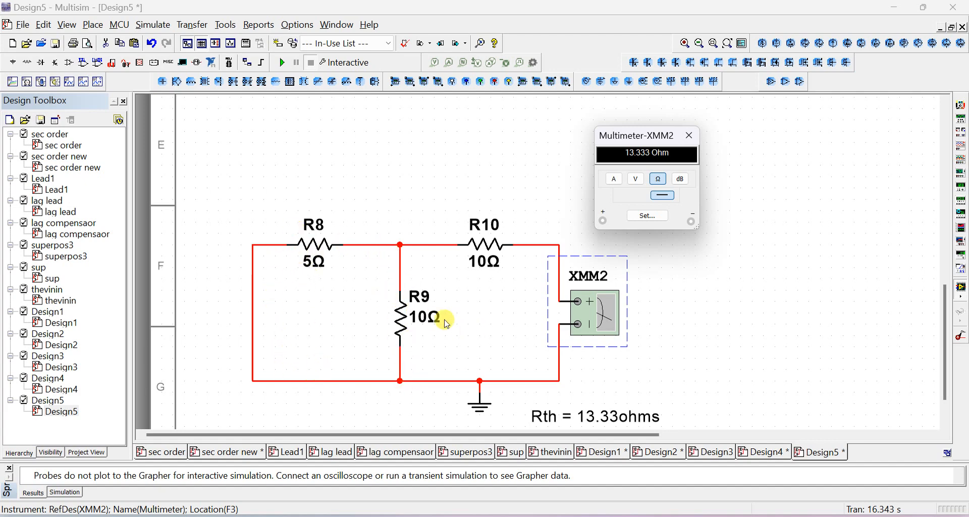
- Switch to the Casio calculator and compute the parallel combination of R9 and R8 as 10×5, divided by (10+5)
mouse_move(651, 510)
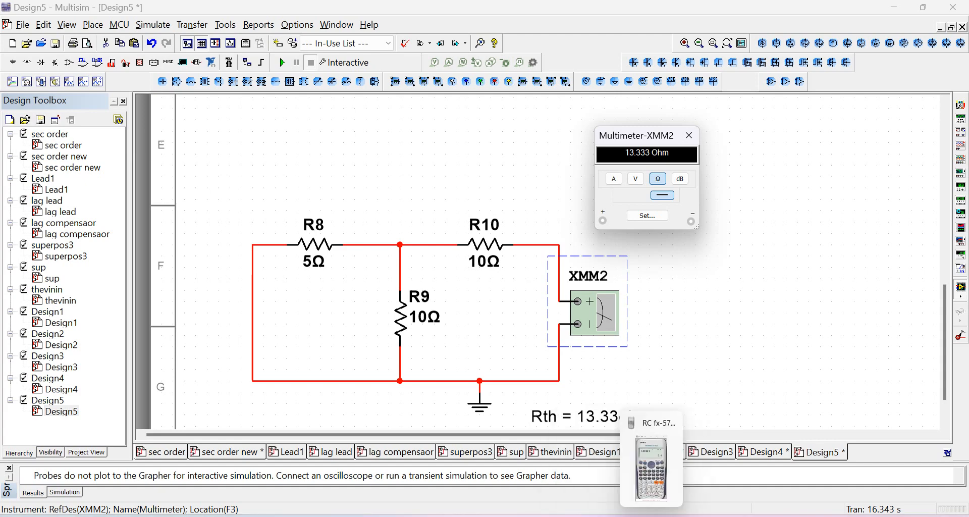
left_click(656, 467)
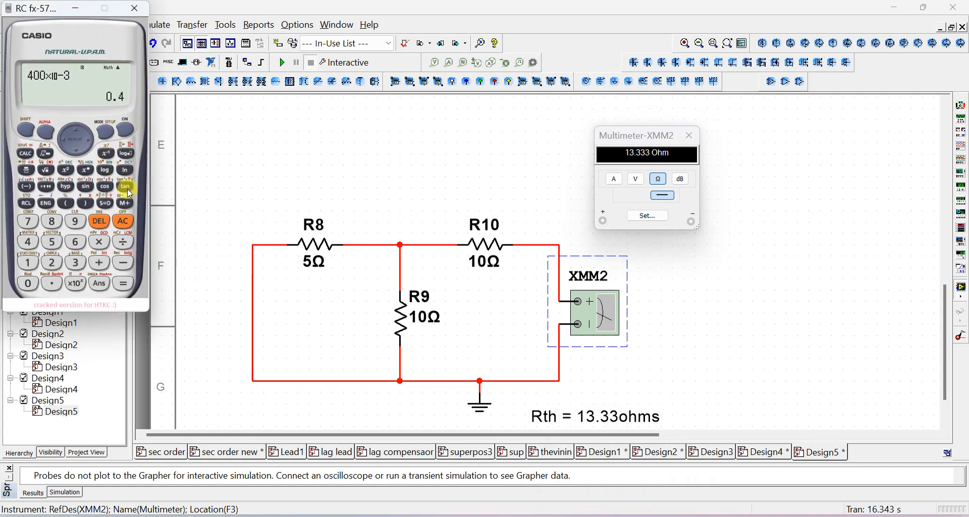
left_click(123, 221)
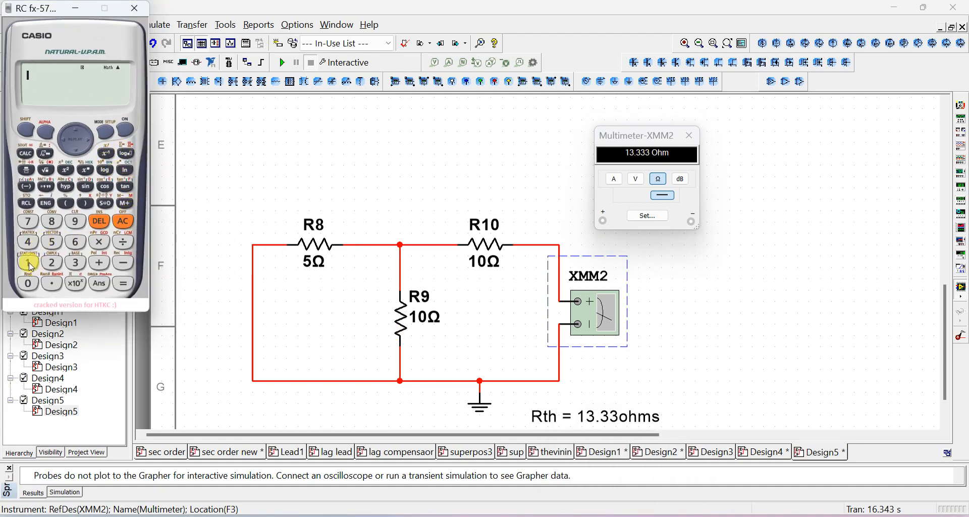
left_click(29, 262)
left_click(28, 283)
left_click(99, 241)
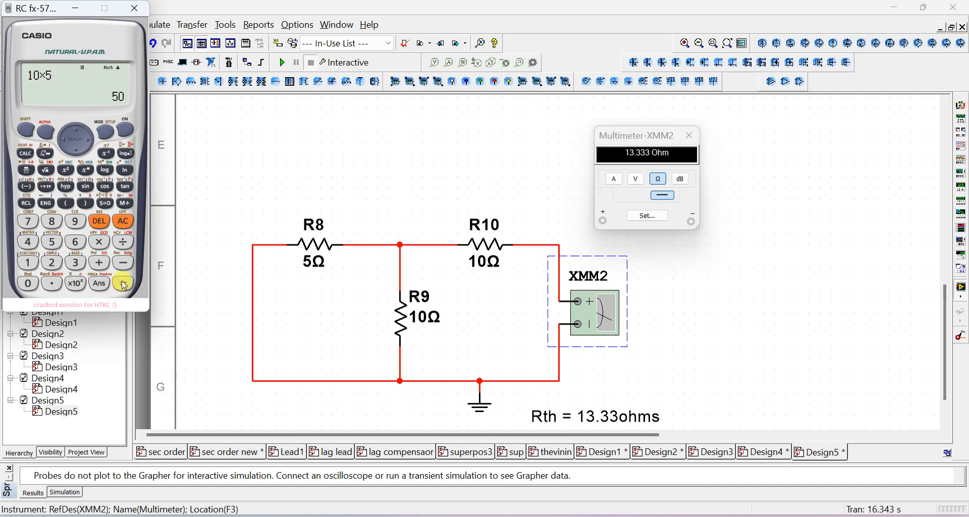
left_click(123, 246)
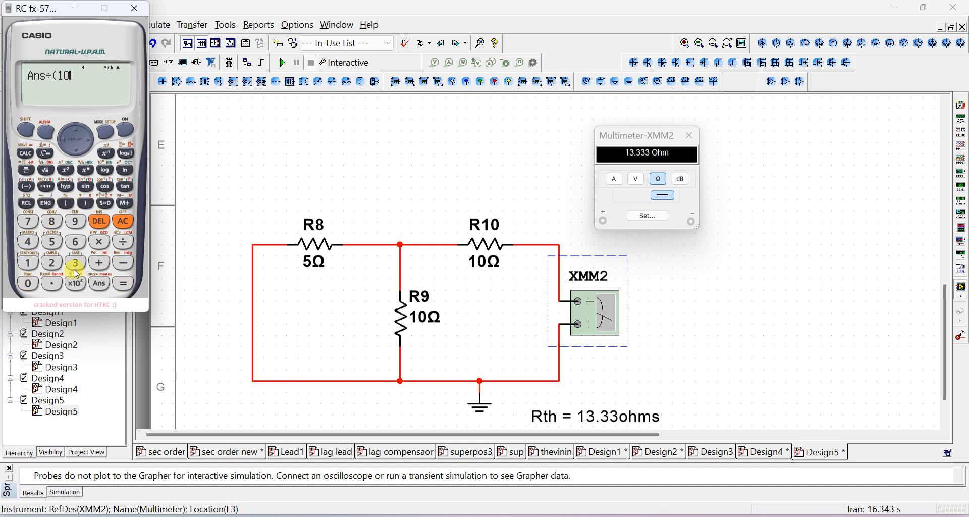
left_click(53, 244)
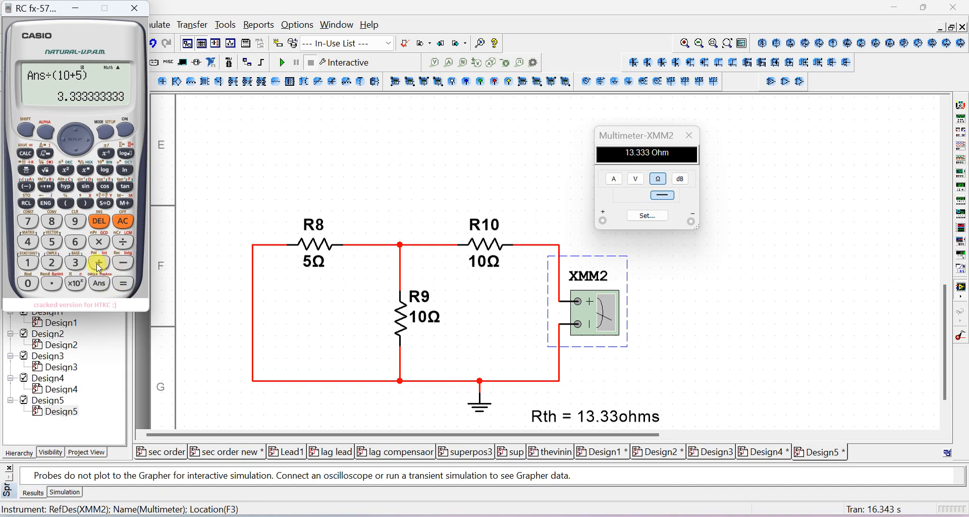
- Add R10's 10 ohms to the previous answer to compute Rth, and close the calculator
left_click(99, 262)
left_click(28, 262)
left_click(28, 283)
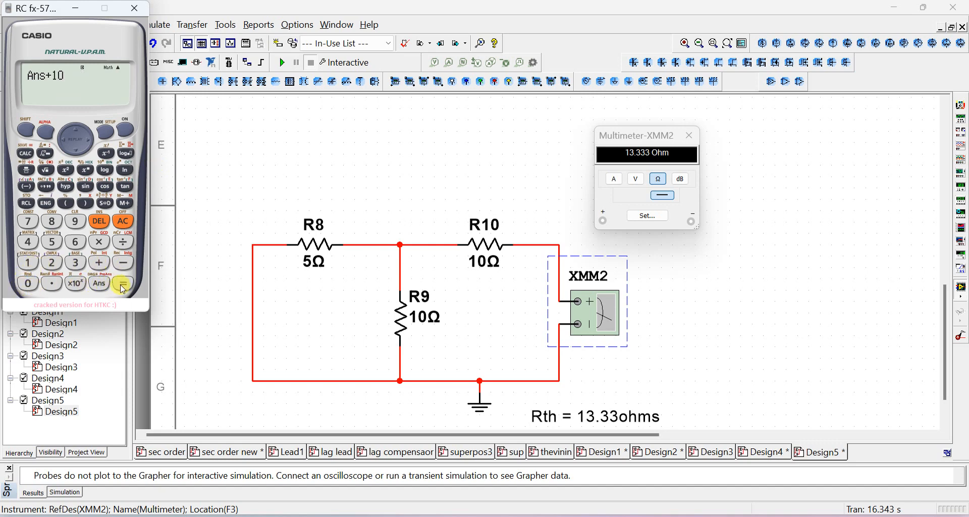
left_click(107, 206)
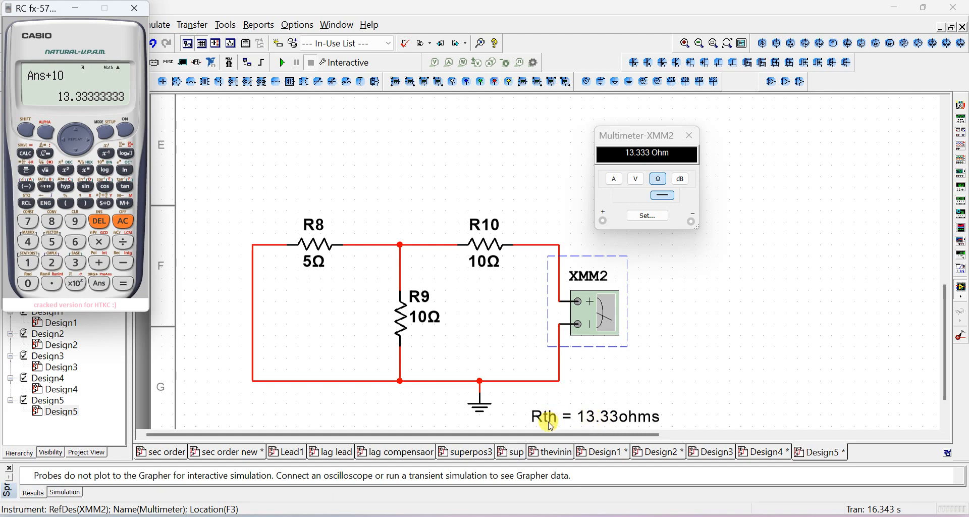
left_click(134, 8)
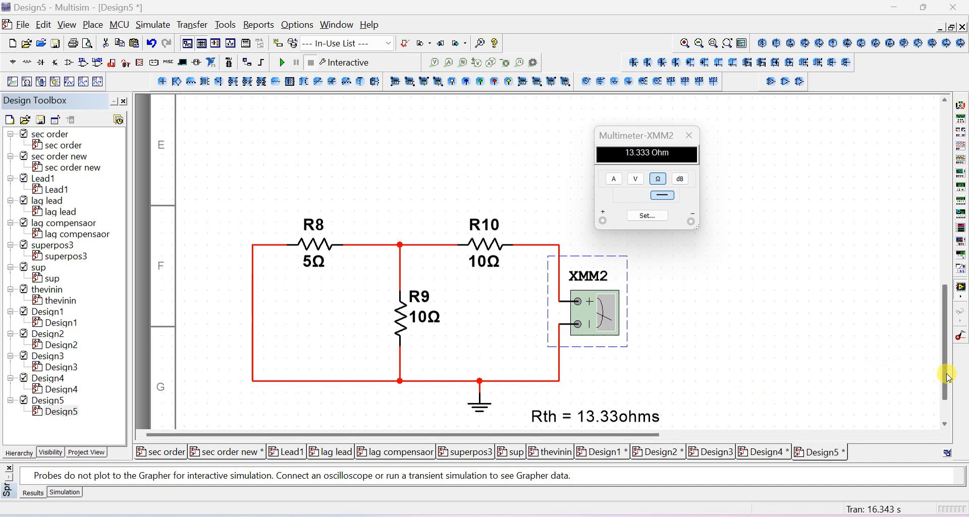
- Close the XMM2 multimeter readout in Multisim
left_click(947, 423)
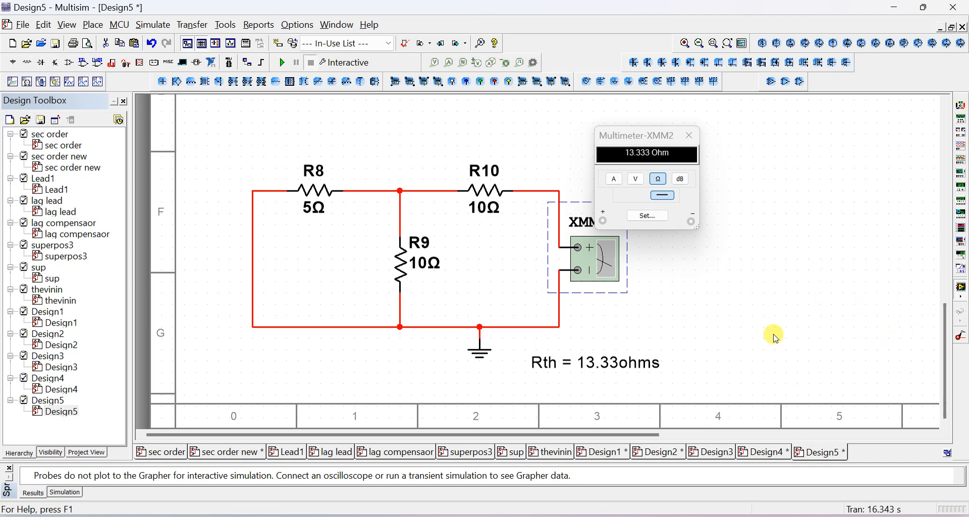
scroll(675, 258, "down", 1)
scroll(674, 259, "up", 2)
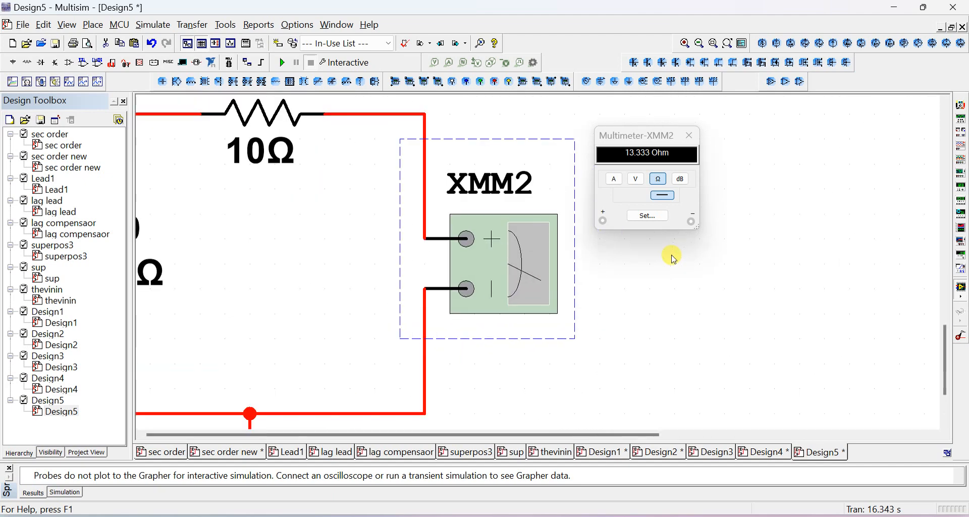
scroll(674, 258, "down", 4)
scroll(674, 258, "down", 1)
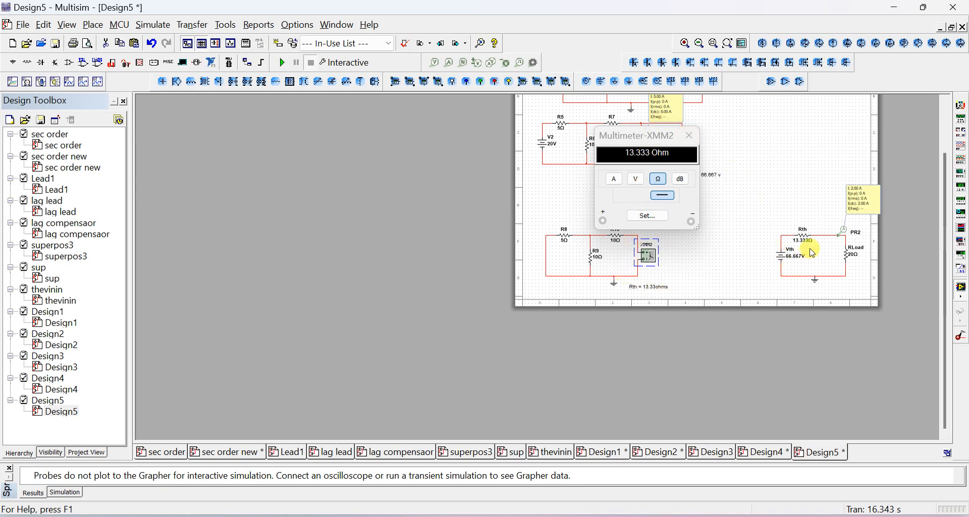
left_click(691, 135)
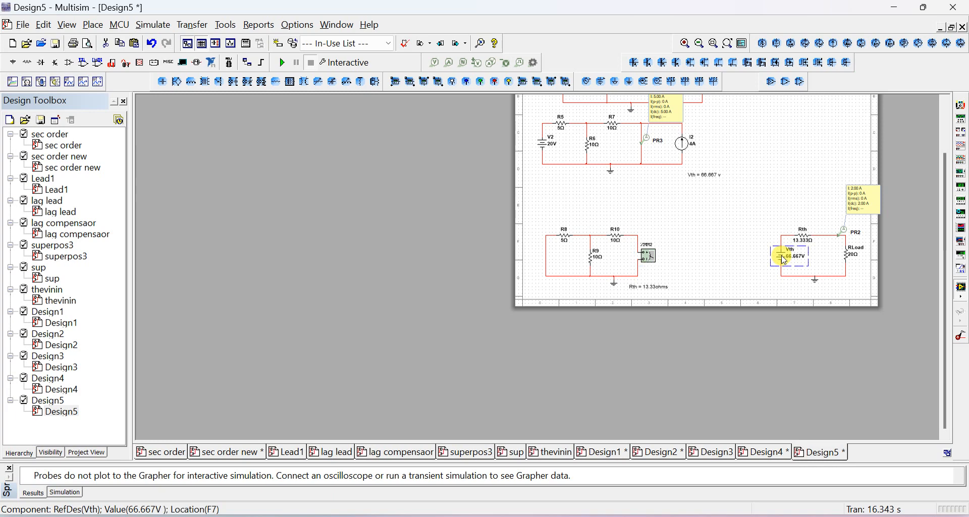
- Delete the Vth source from the Thevenin equivalent circuit and the wire joining Rth to RLoad
key("Delete")
key("Delete")
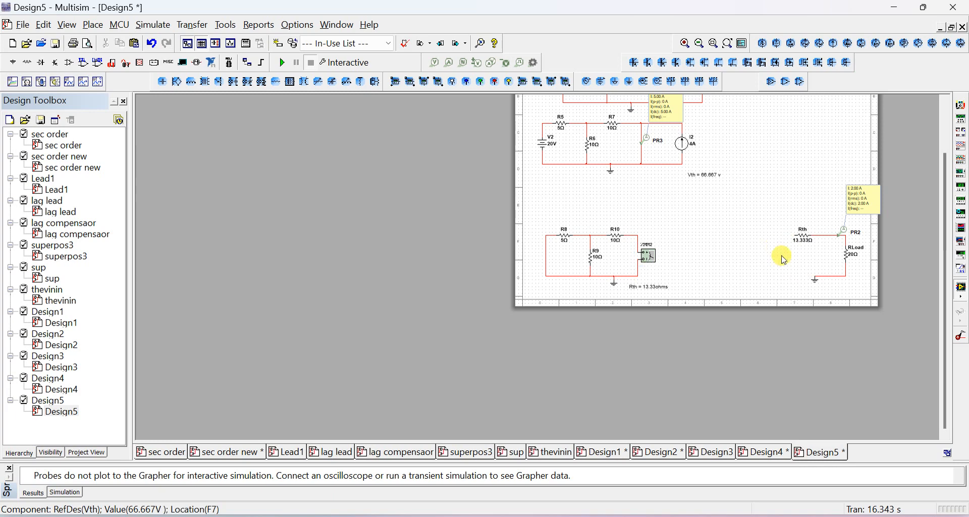
left_click(828, 235)
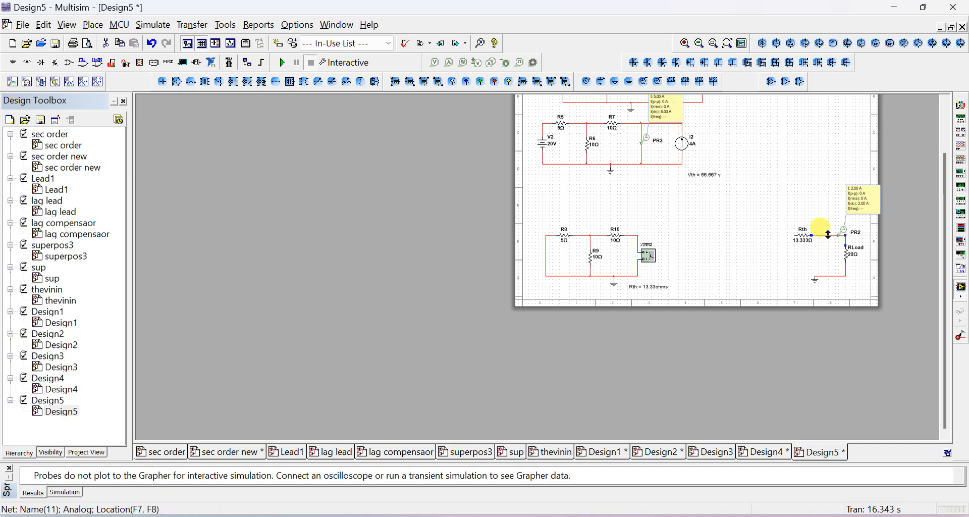
key("Delete")
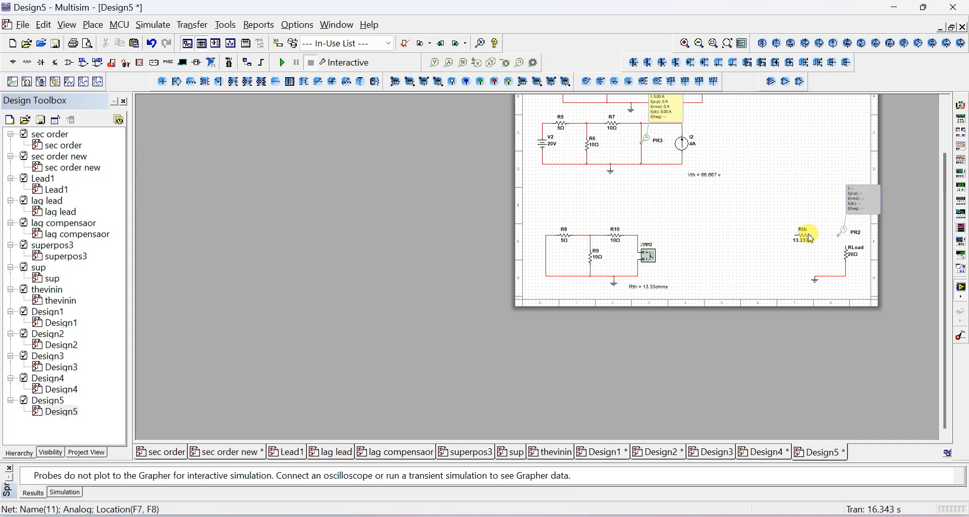
- Rotate resistor Rth 90° to vertical and move it down, just above and beside the ground symbol
left_click(810, 238)
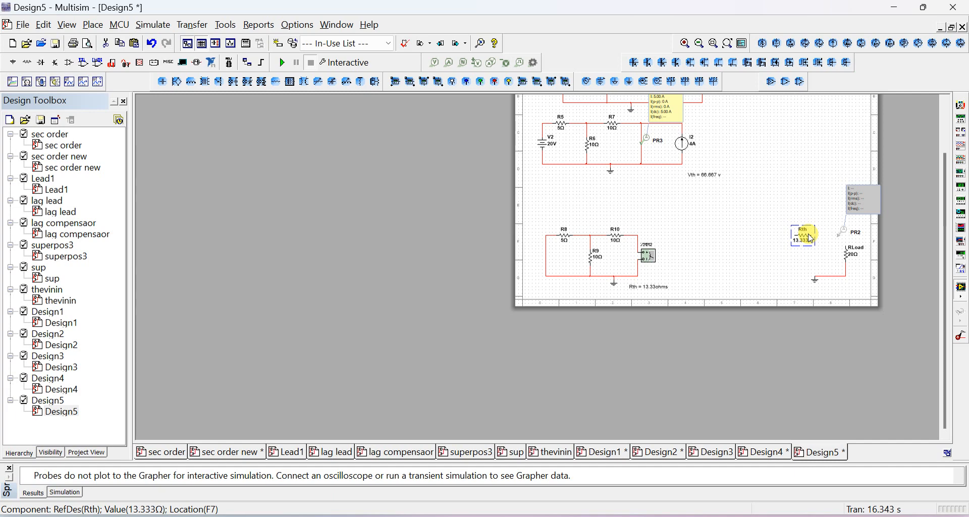
key("ctrl+r")
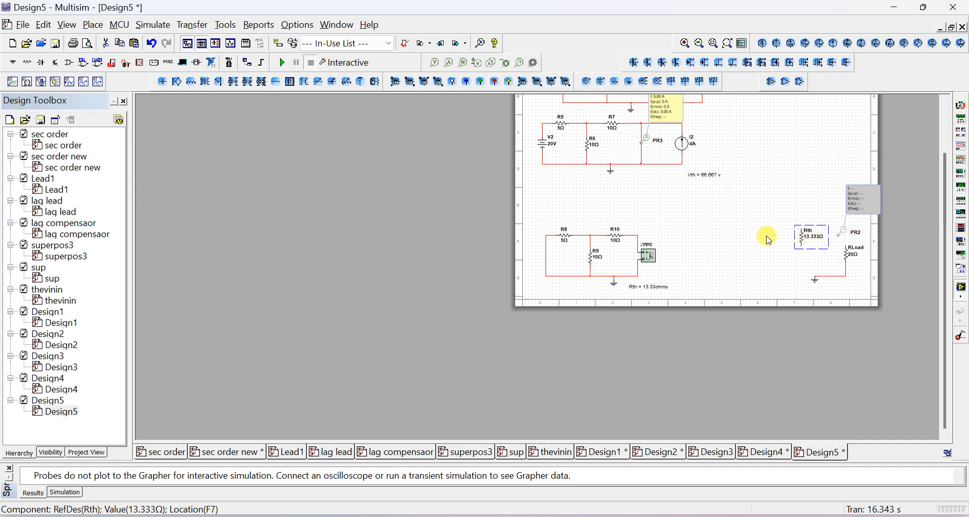
scroll(761, 244, "up", 3)
left_click_drag(701, 433, 764, 395)
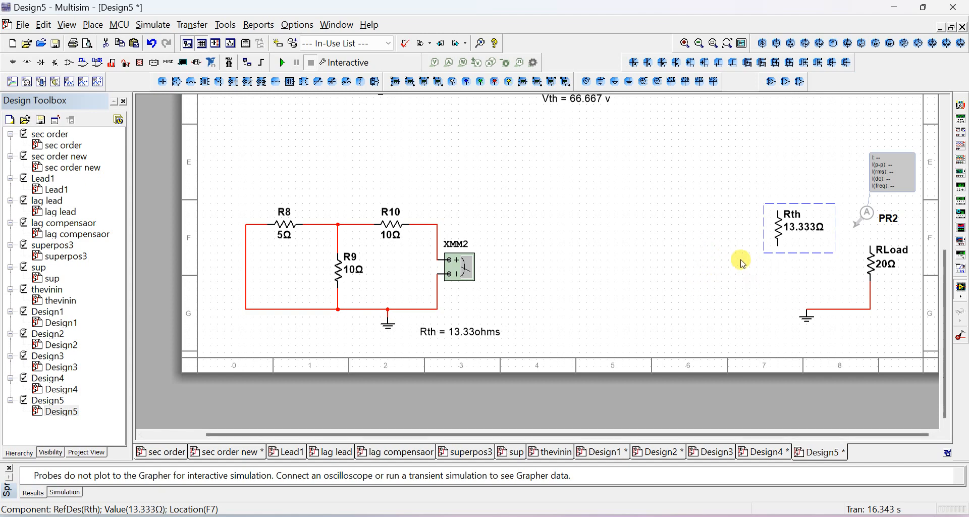
left_click_drag(780, 233, 784, 291)
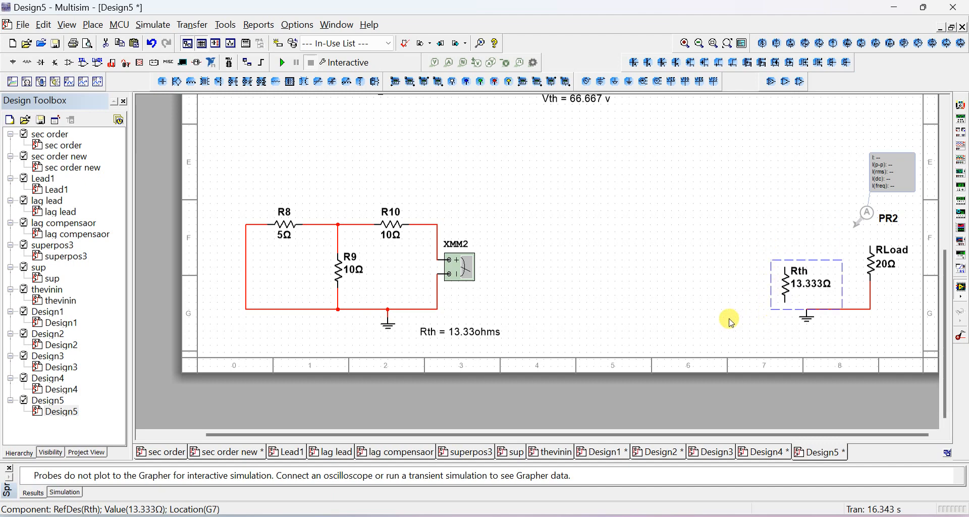
left_click(743, 294)
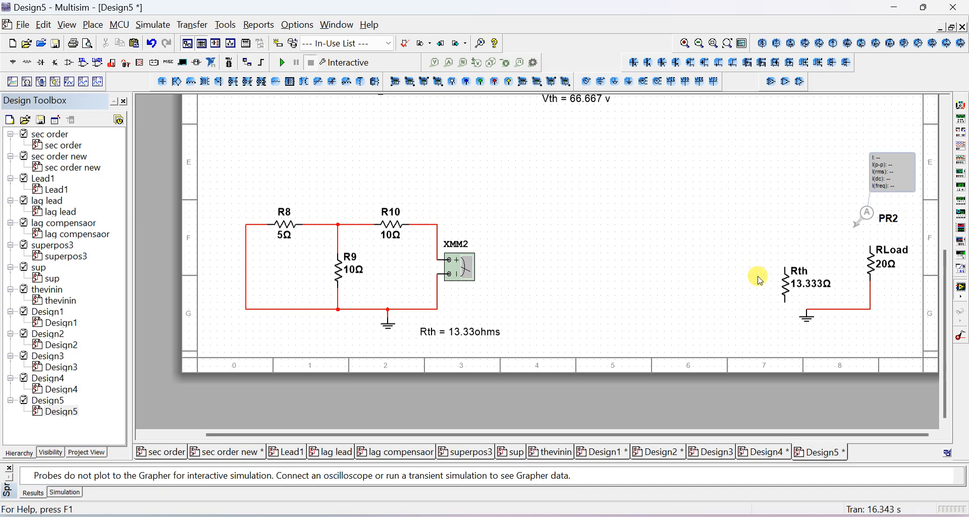
- Place a DC_CURRENT source from the signal current sources beside Rth, on the side away from RLoad
left_click(93, 25)
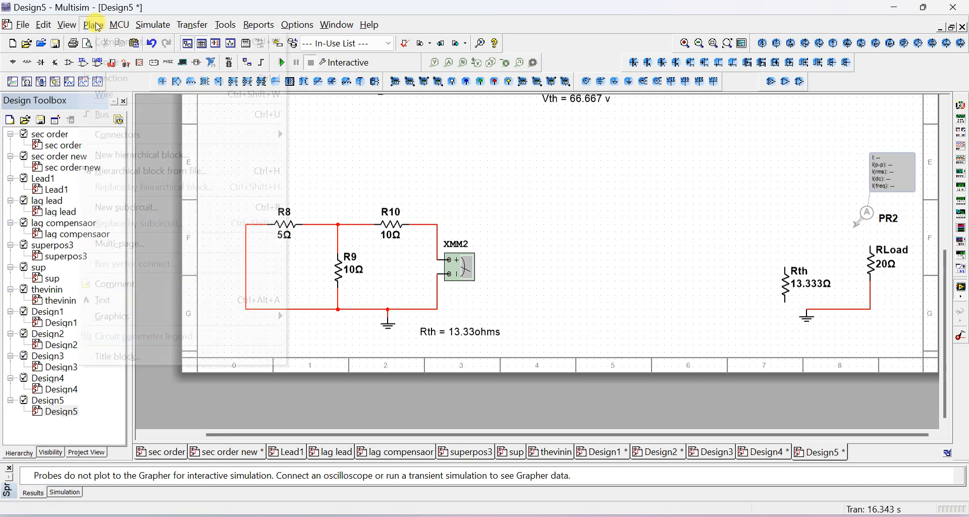
left_click(101, 42)
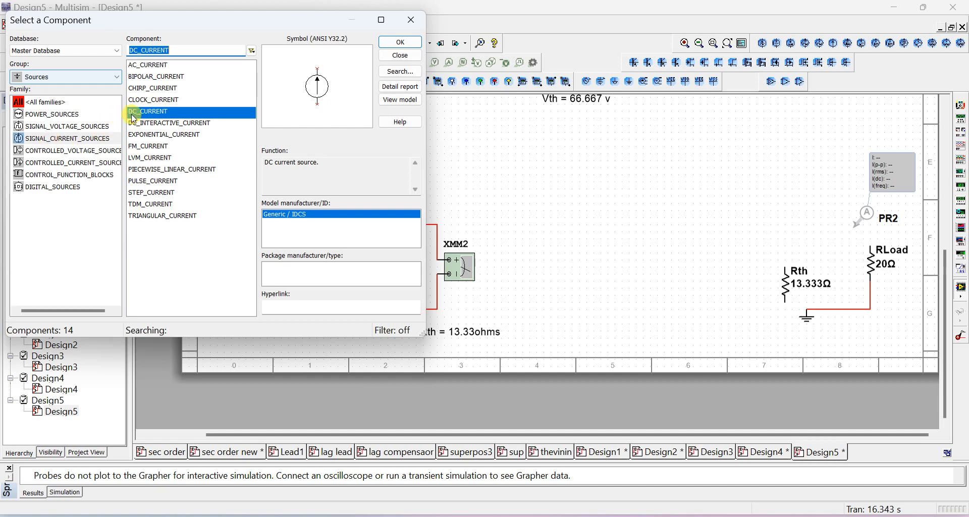
left_click(404, 45)
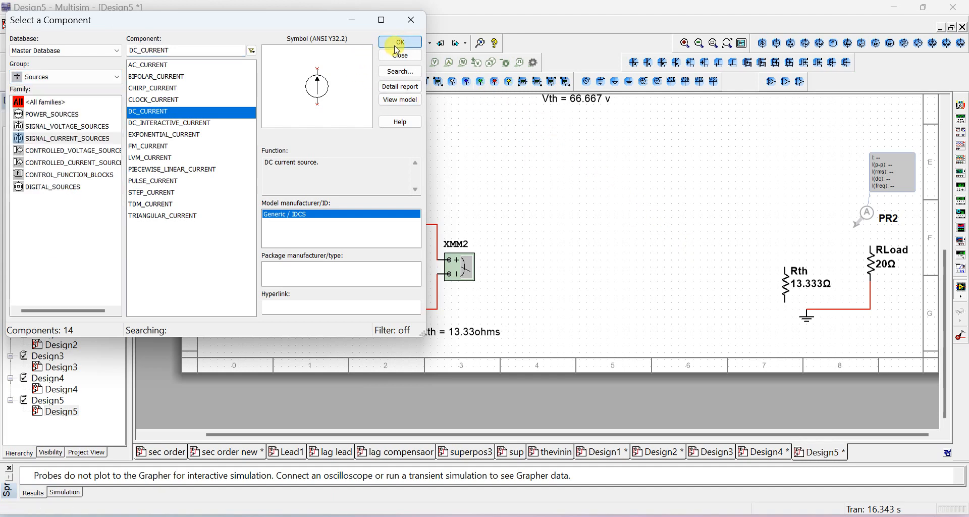
left_click(397, 49)
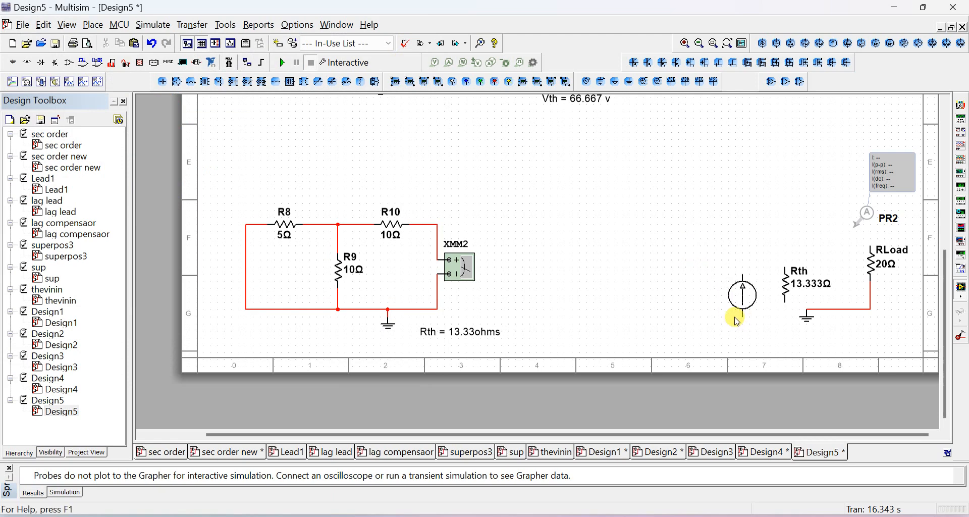
left_click(722, 305)
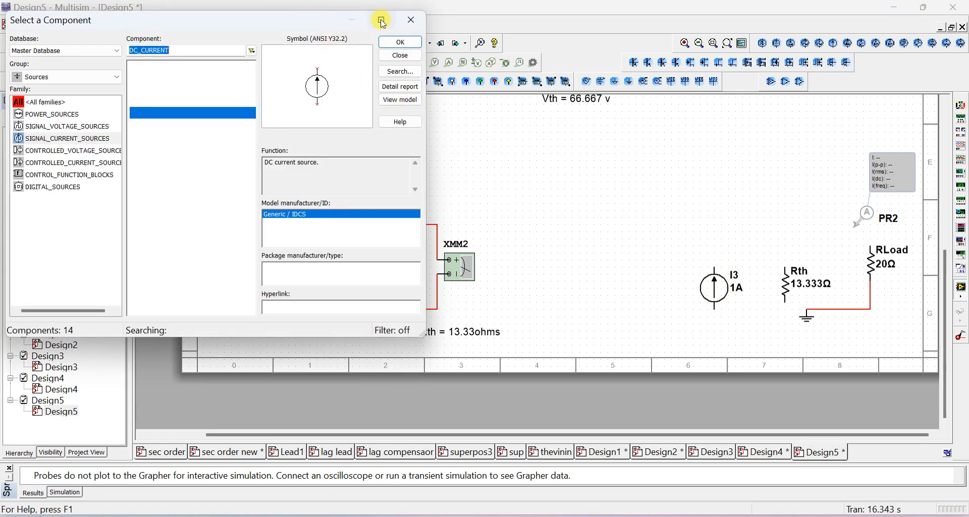
left_click(411, 21)
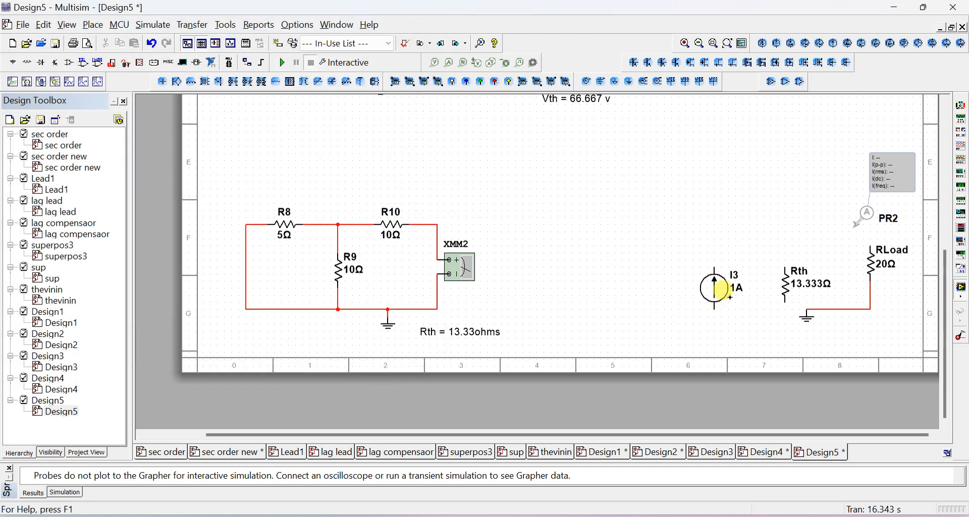
- Run the simulation and read the short-circuit current on probe PR3 beside source I2
left_click_drag(945, 262, 962, 114)
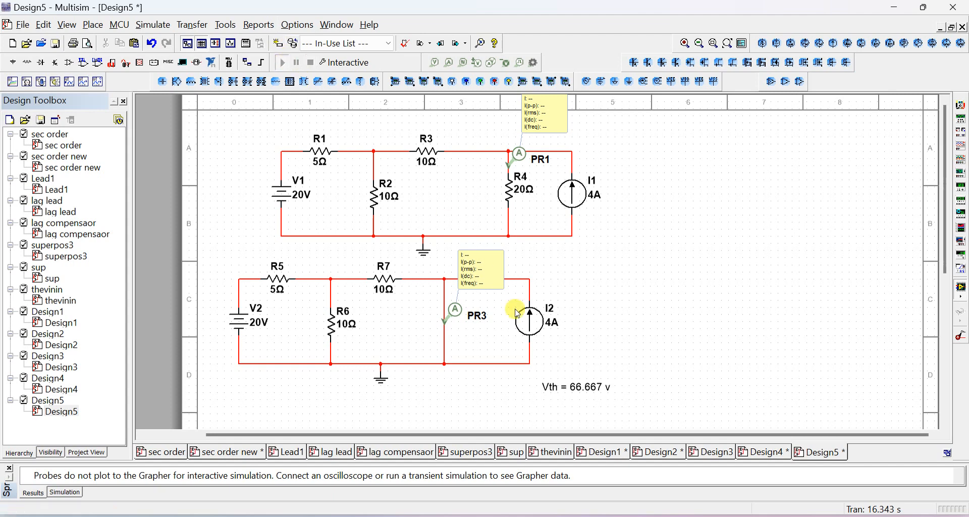
key("F5")
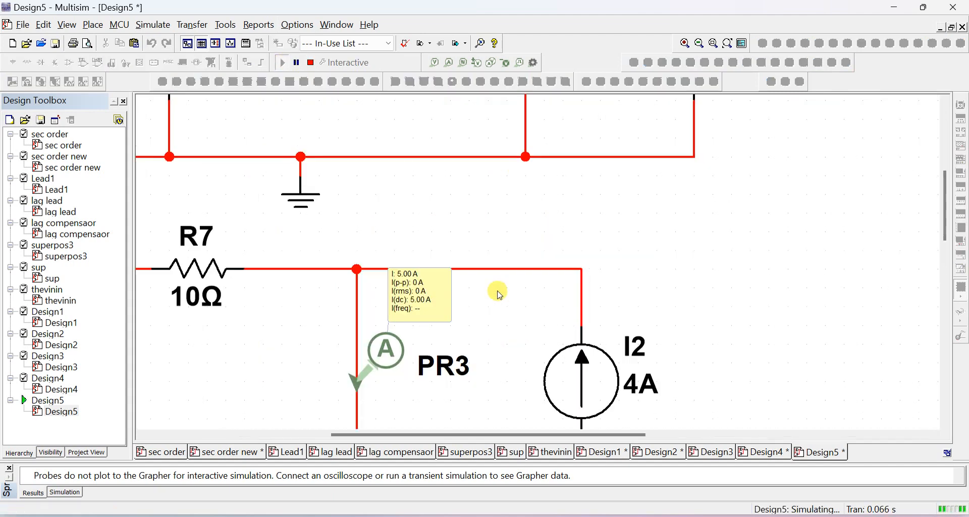
scroll(498, 290, "up", 4)
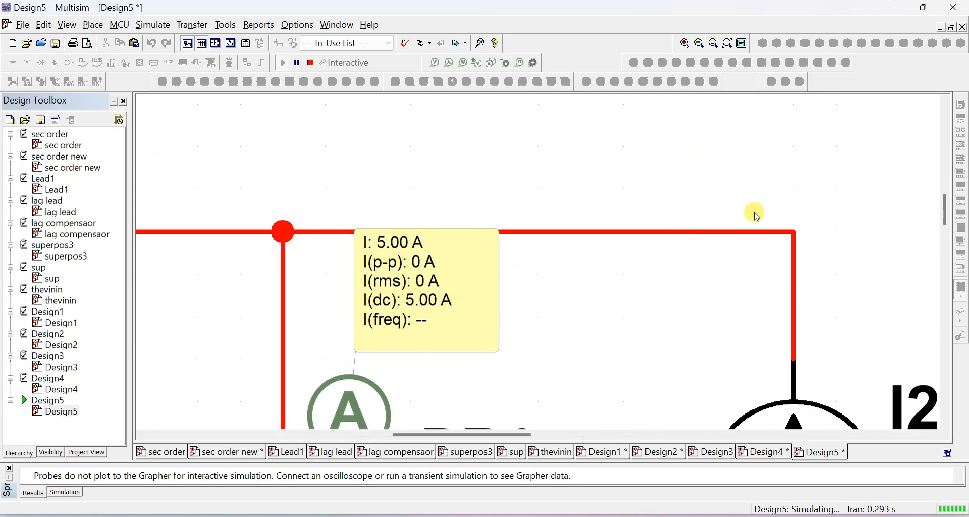
- Set the current of DC source I3, beside Rth, to 5 A and stop the running simulation
left_click_drag(945, 212, 751, 413)
left_click_drag(516, 442, 742, 450)
scroll(706, 334, "down", 2)
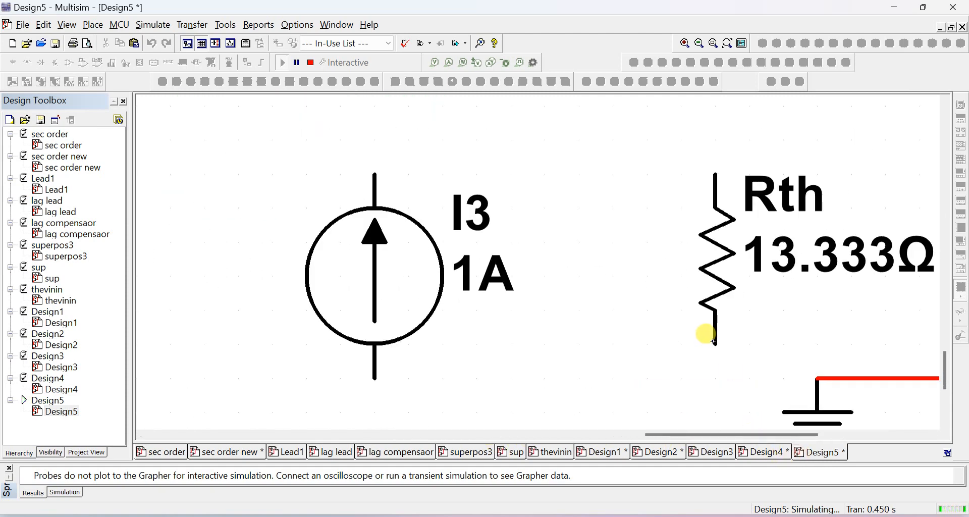
scroll(706, 334, "down", 2)
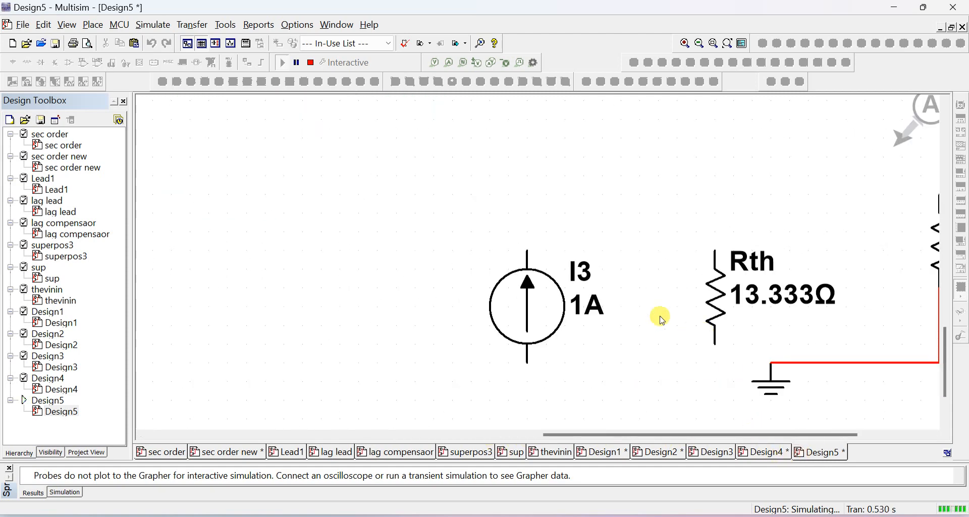
left_click(572, 305)
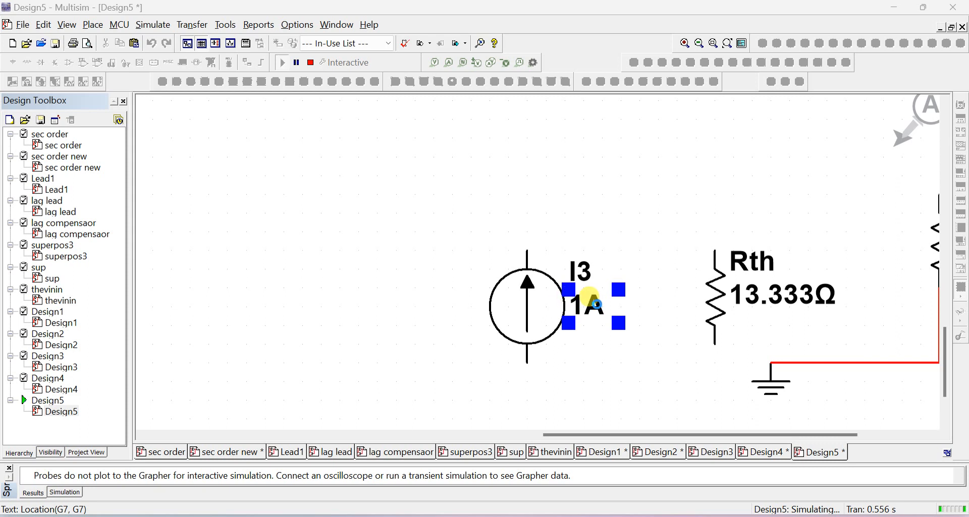
double_click(596, 303)
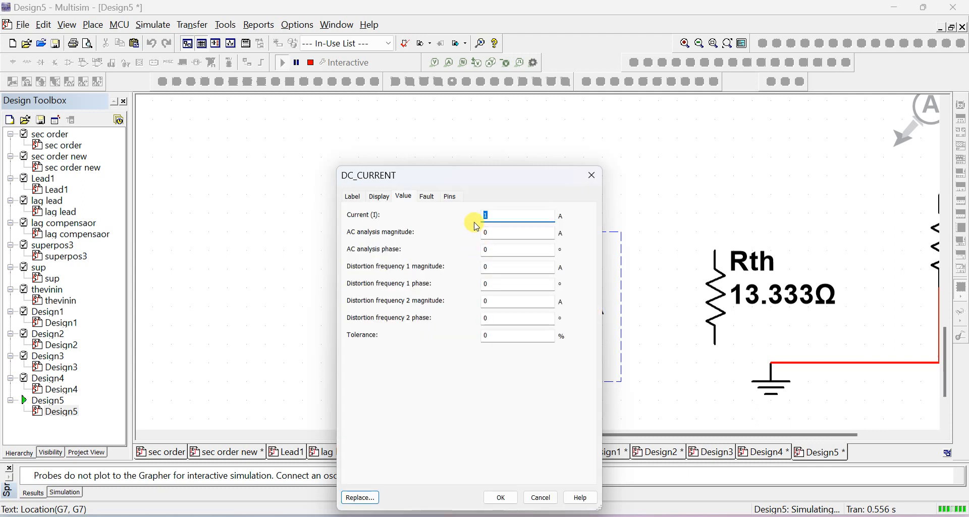
type("5")
left_click(498, 502)
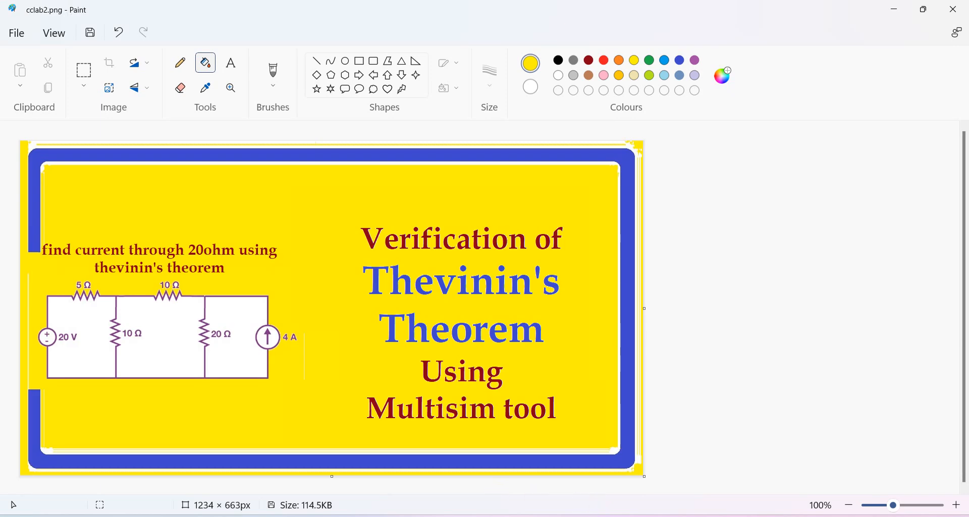
mouse_move(734, 512)
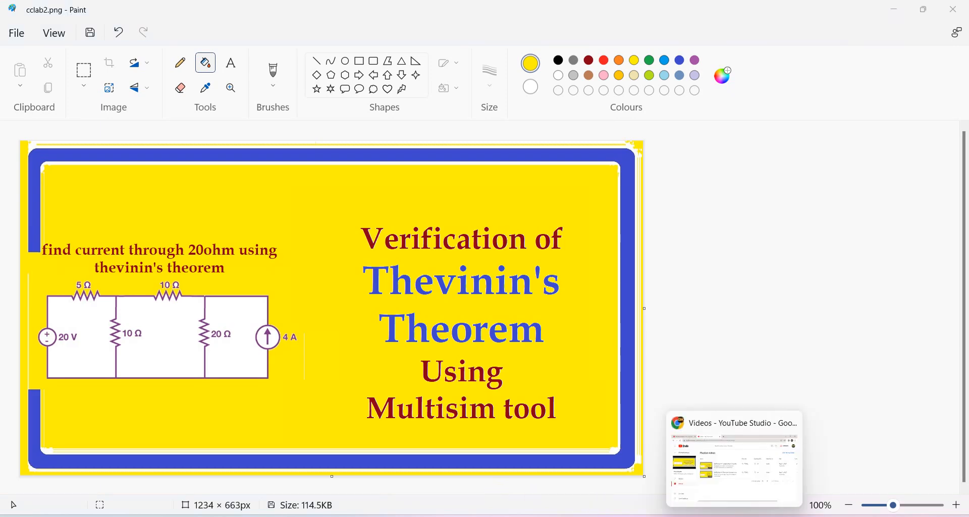
left_click(684, 501)
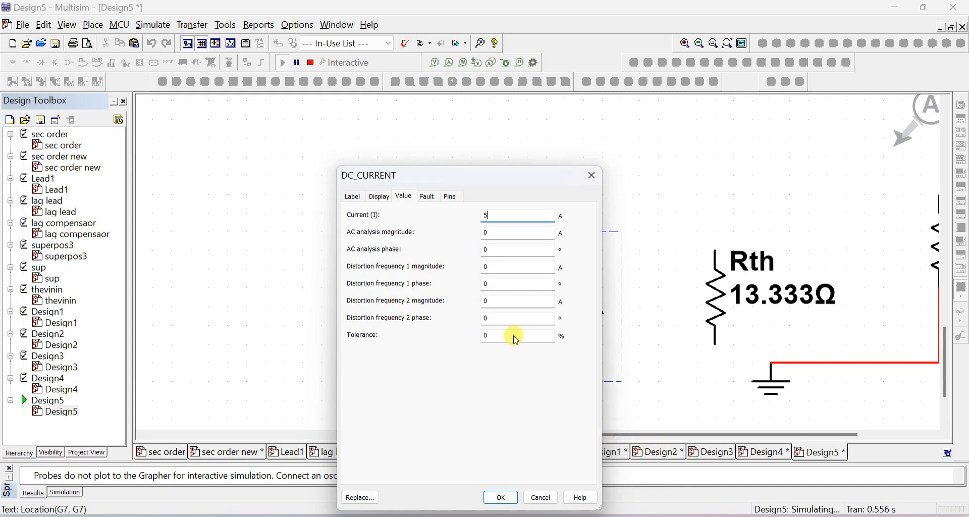
left_click(499, 496)
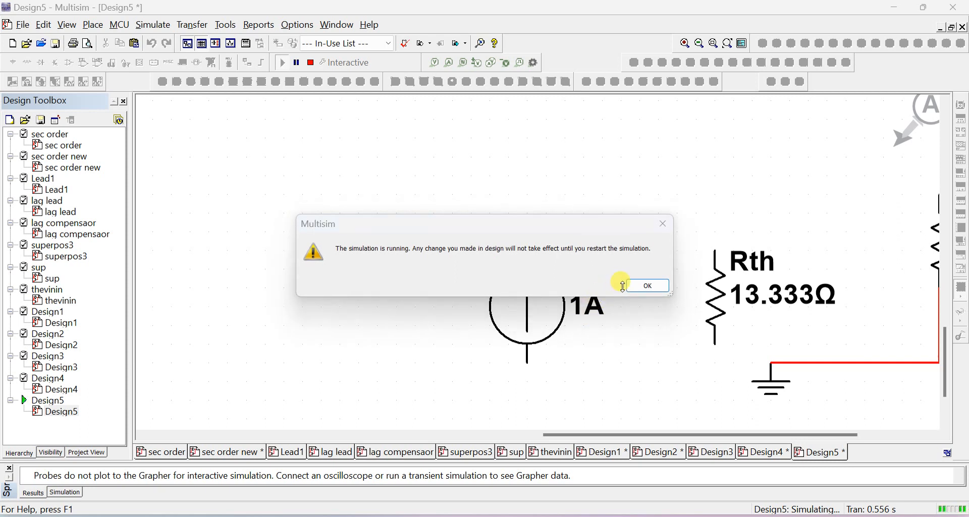
left_click(648, 286)
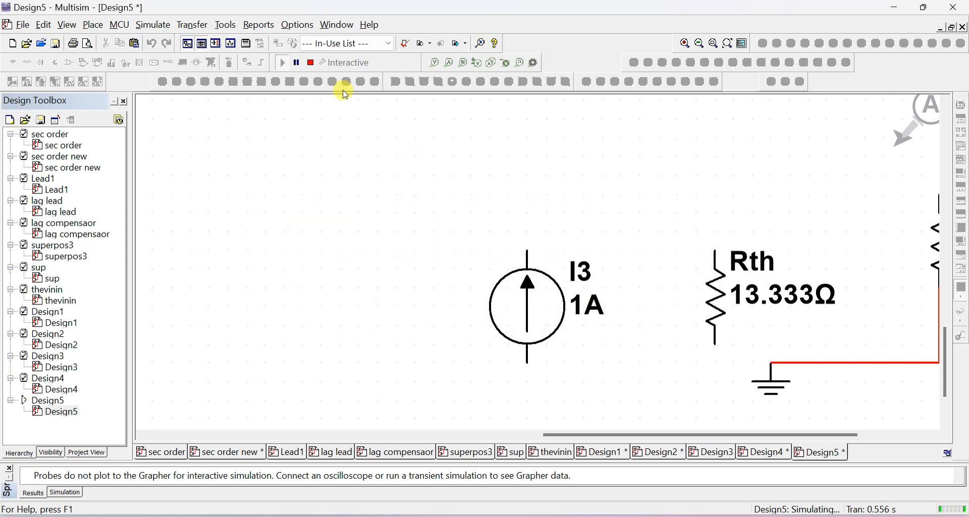
left_click(311, 63)
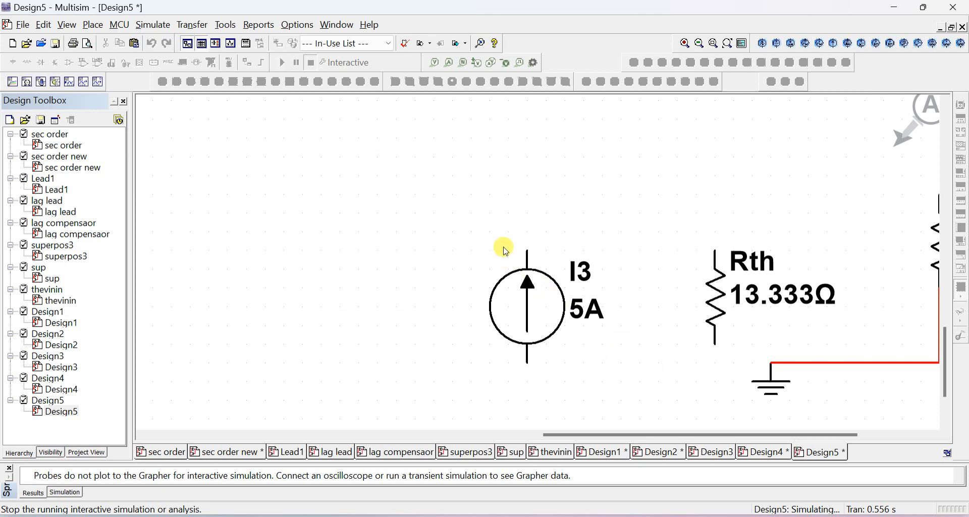
- Wire the upper terminal of source I3 to the upper end of RLoad and connect the upper end of Rth to that wire
left_click(527, 251)
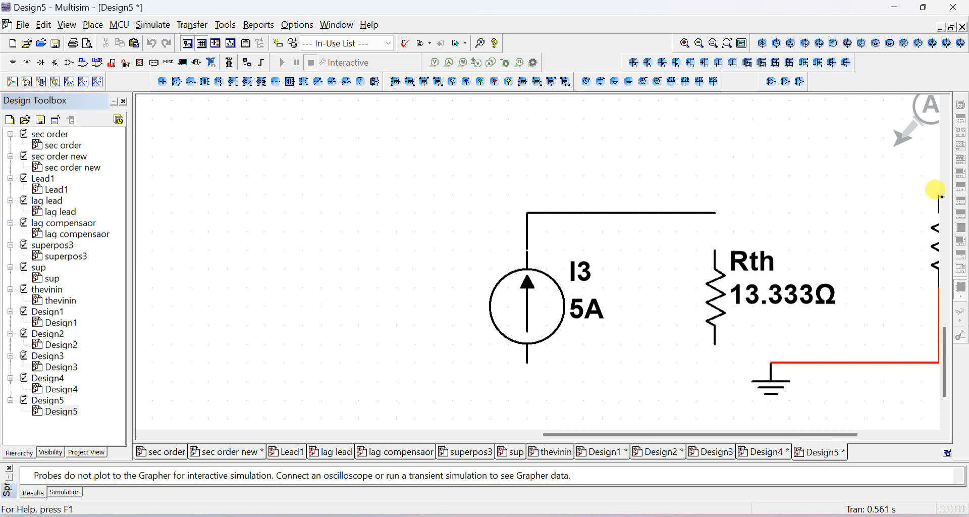
left_click(938, 196)
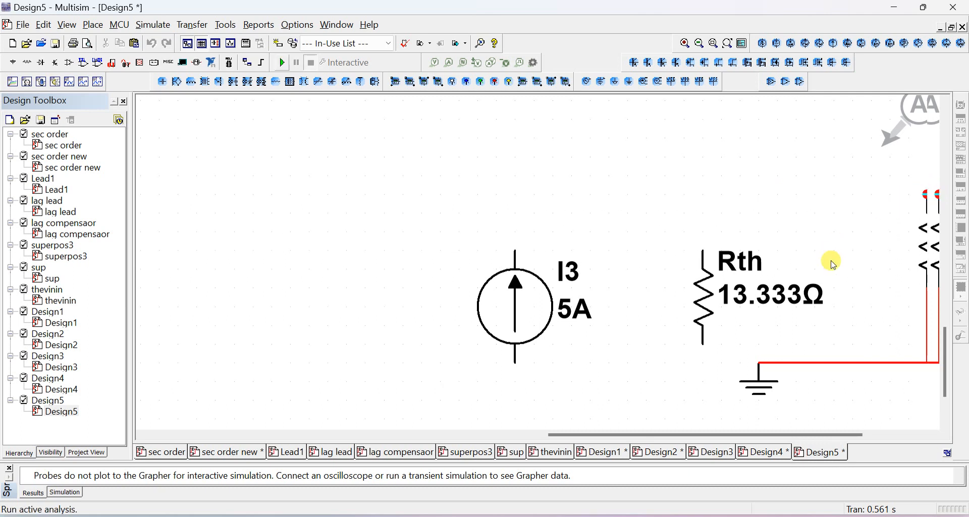
left_click(703, 250)
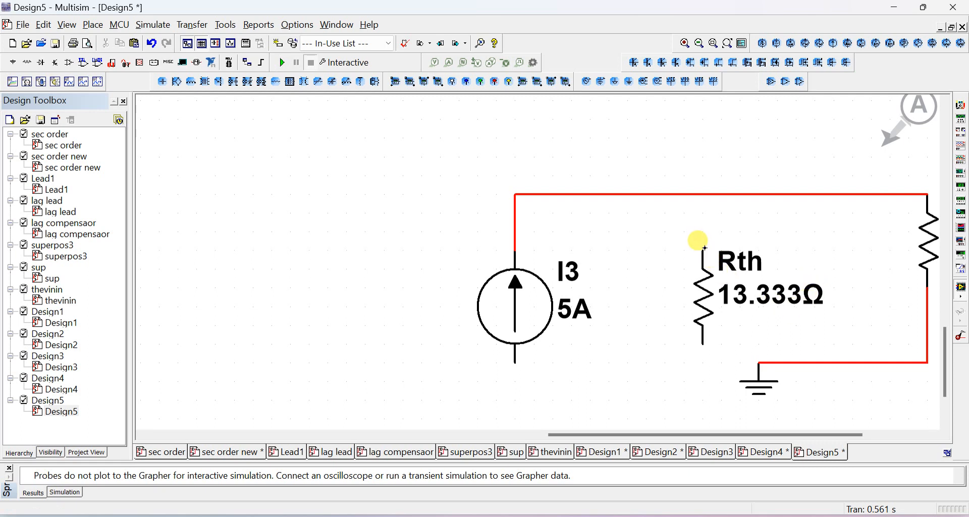
left_click(701, 195)
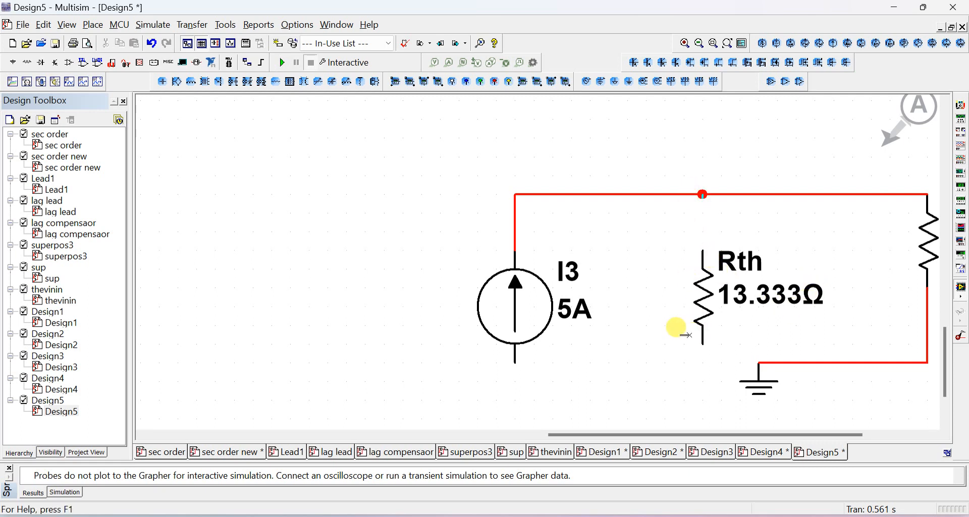
- Wire the lower terminal of I3 to the ground wire and connect the lower end of Rth to it
left_click(514, 365)
left_click(775, 363)
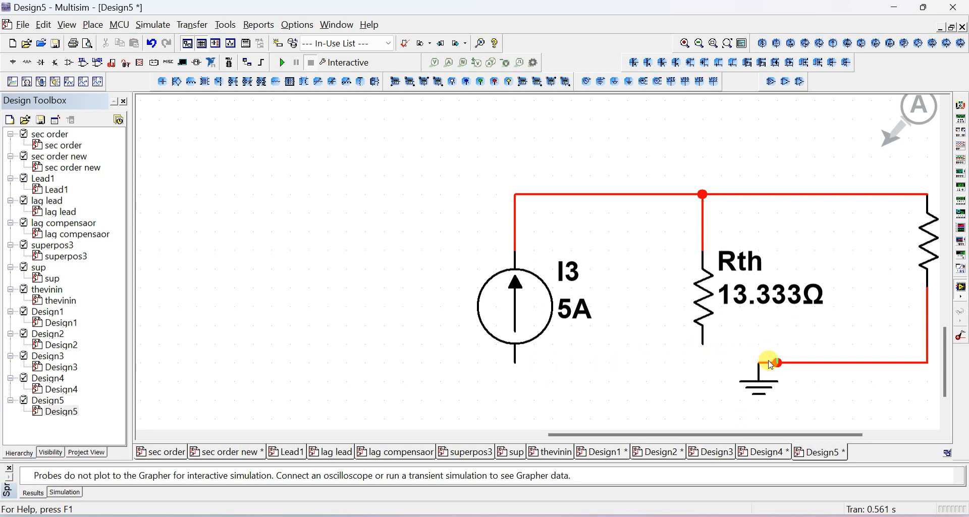
left_click(703, 344)
left_click(703, 359)
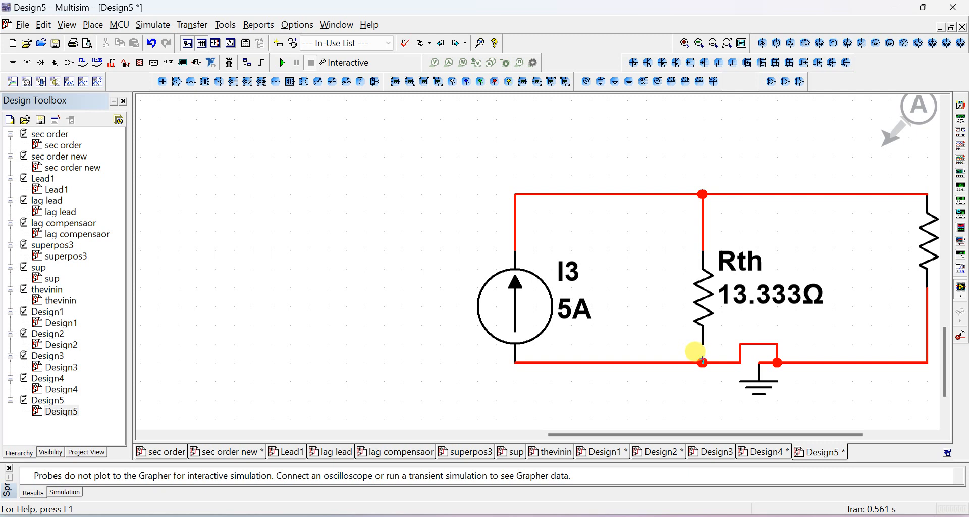
- Straighten the looped wire segment above the ground symbol and shift the ground symbol under the nearby wire junction
left_click(759, 345)
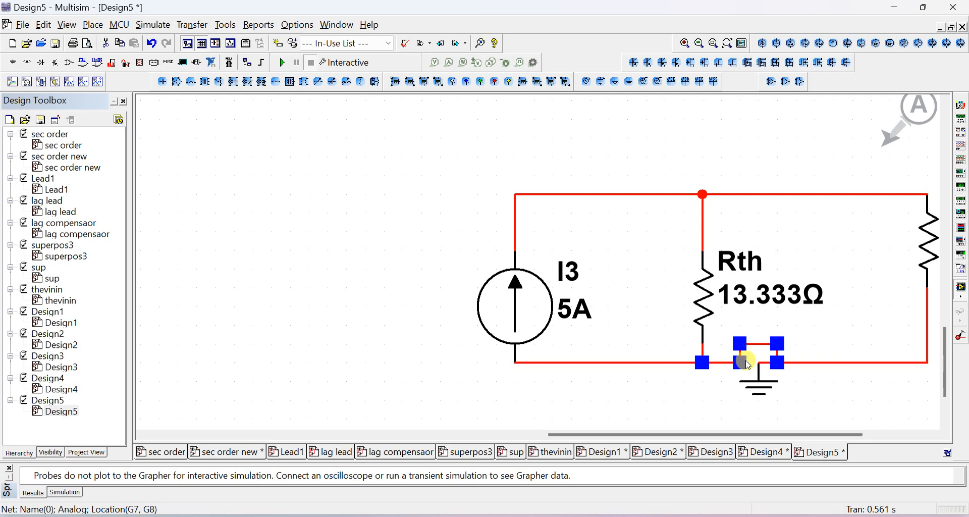
key("Delete")
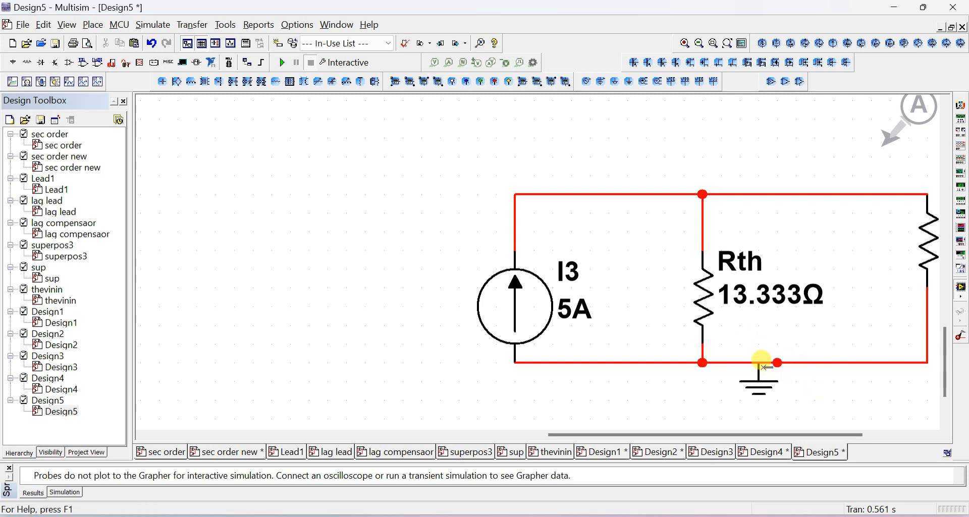
left_click(762, 363)
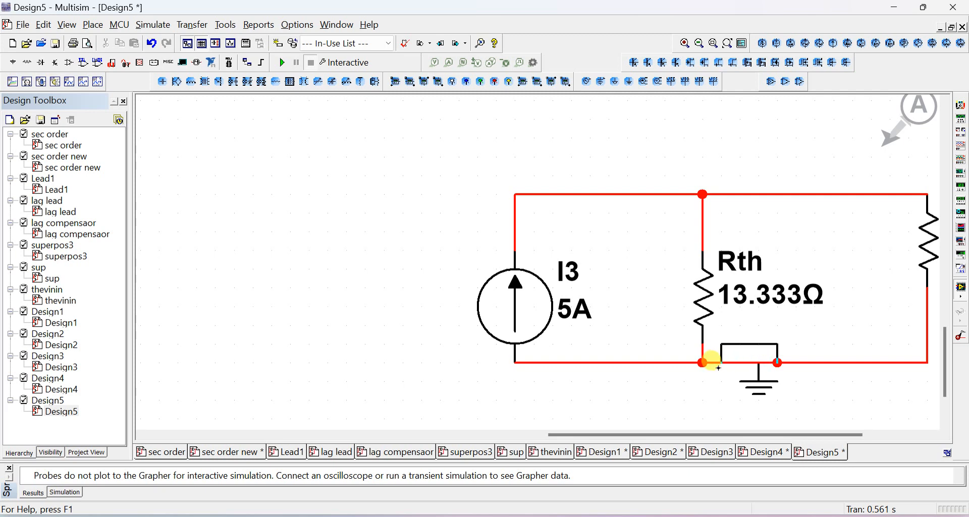
key("Escape")
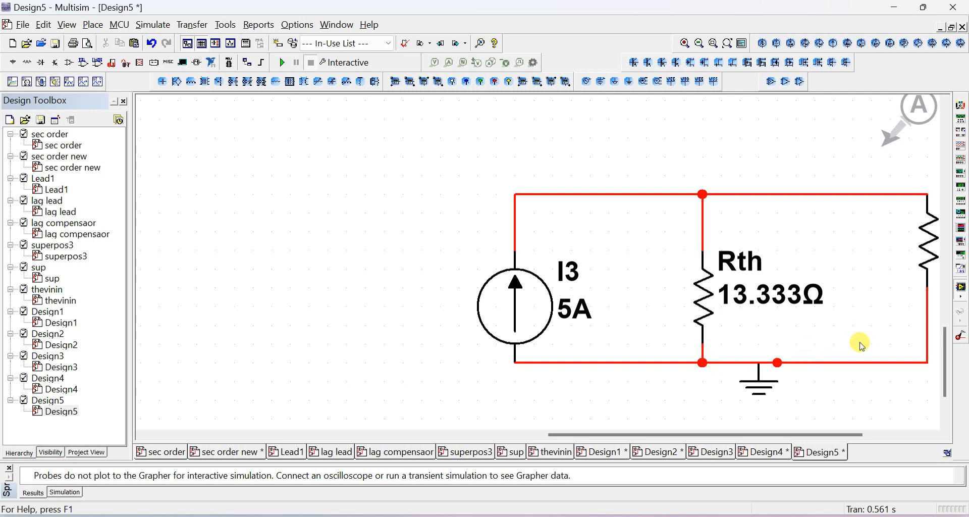
left_click(766, 396)
left_click_drag(765, 396, 796, 395)
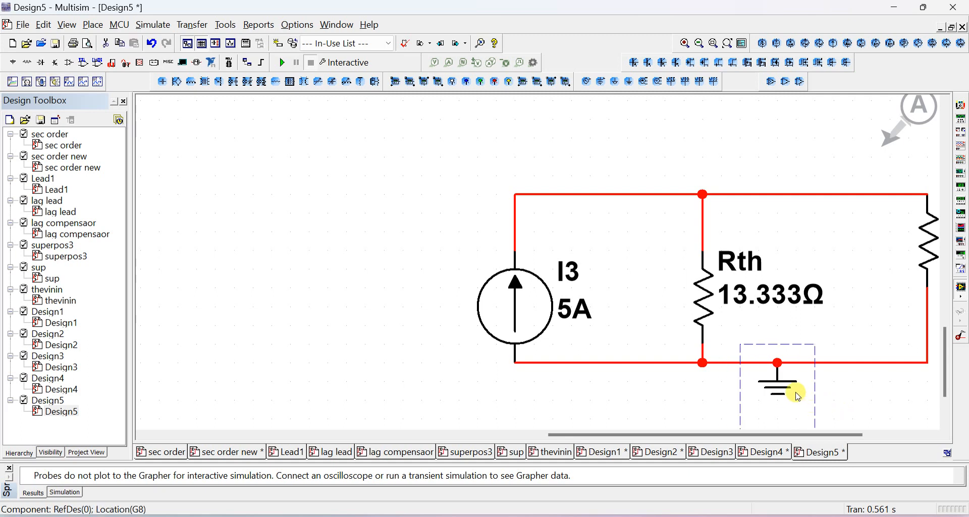
left_click(850, 406)
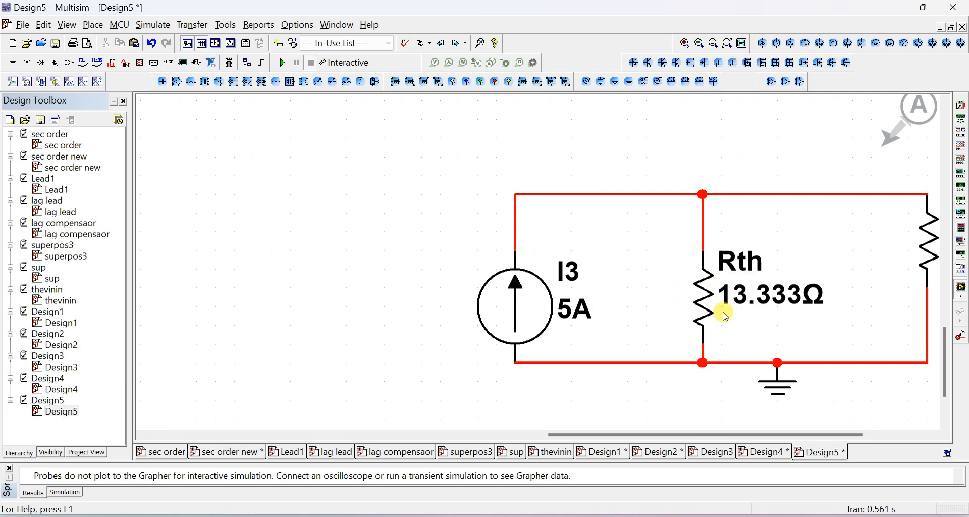
- Rename resistor Rth as RN
left_click(749, 263)
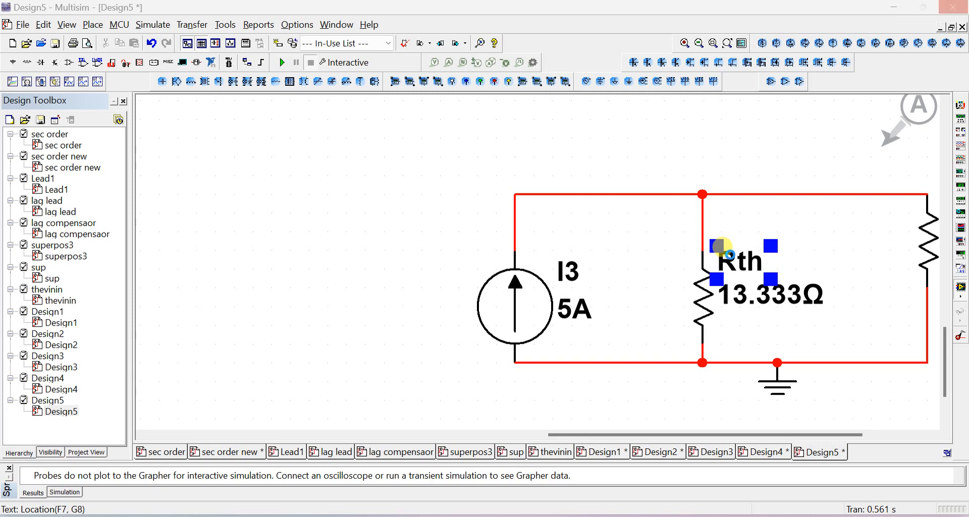
double_click(752, 265)
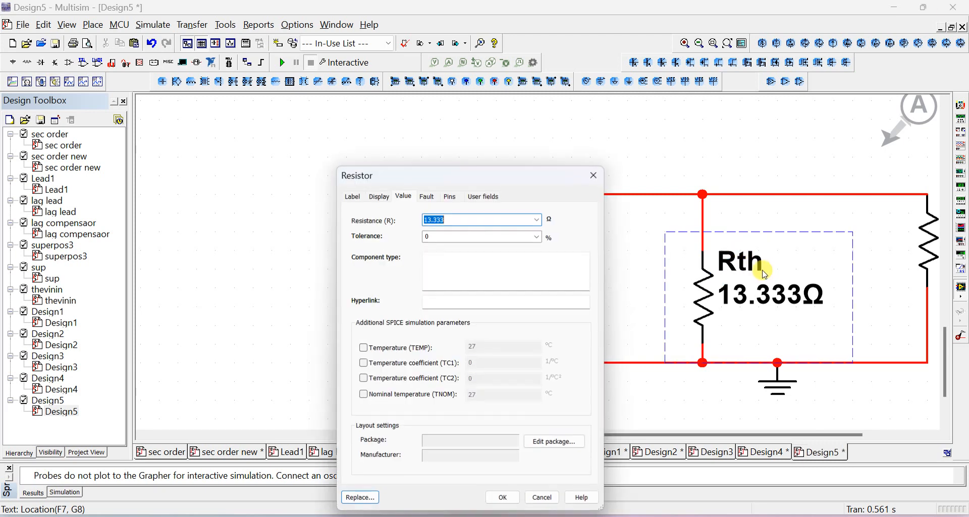
left_click(353, 197)
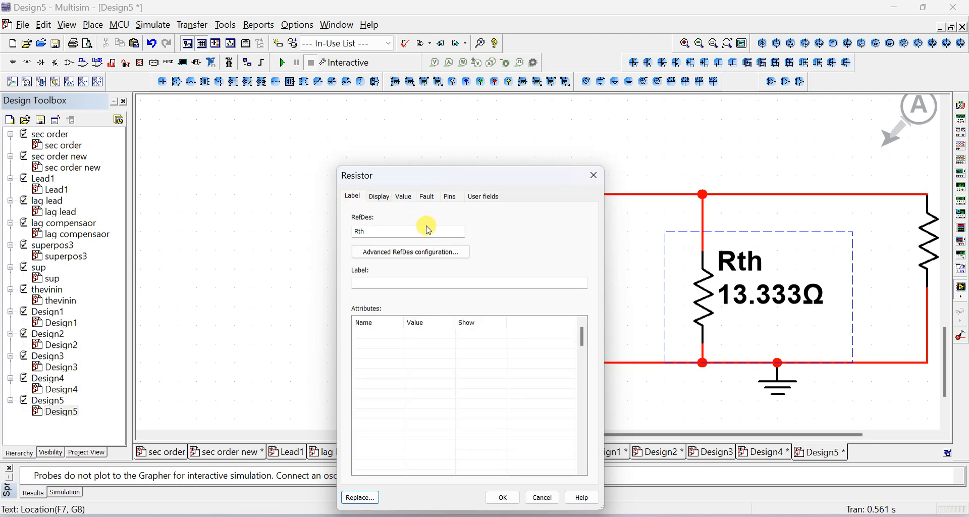
left_click(379, 230)
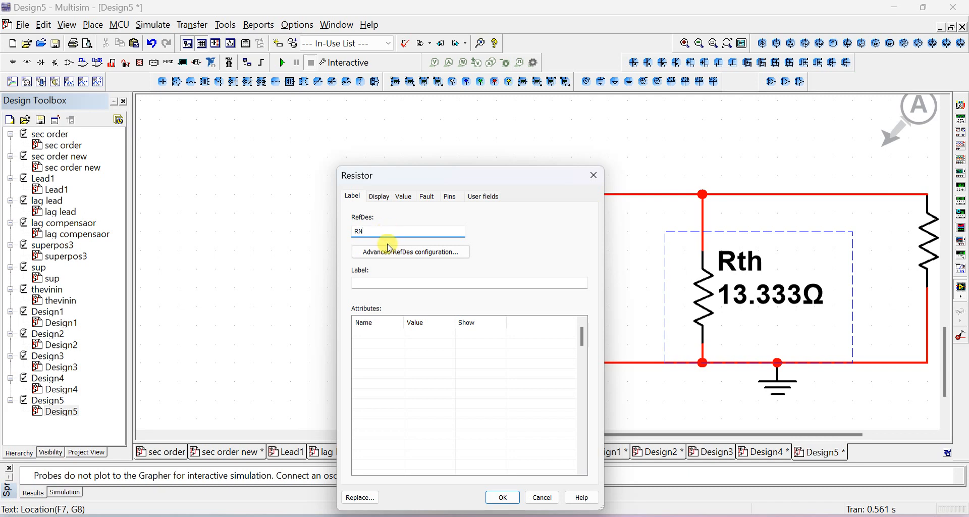
left_click(499, 499)
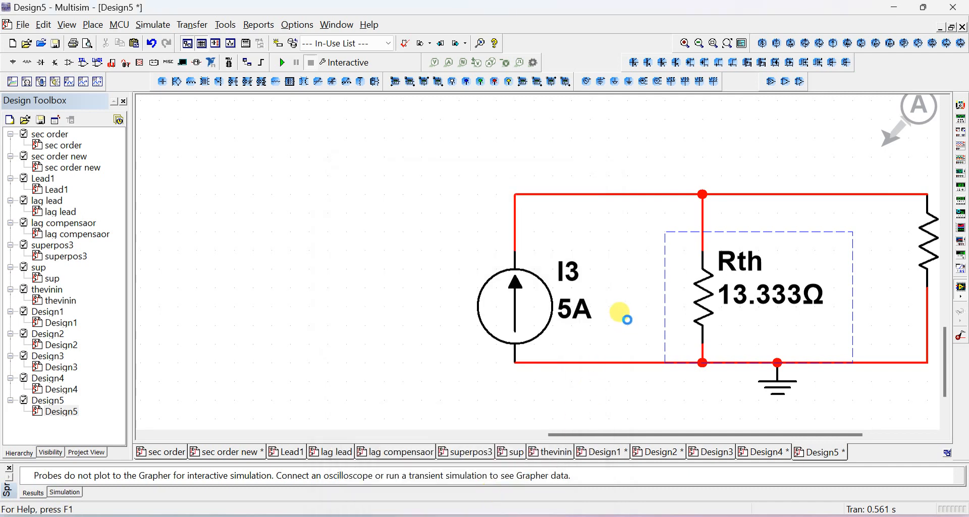
- Rename the 5 A current source I3 as ISC
left_click(574, 277)
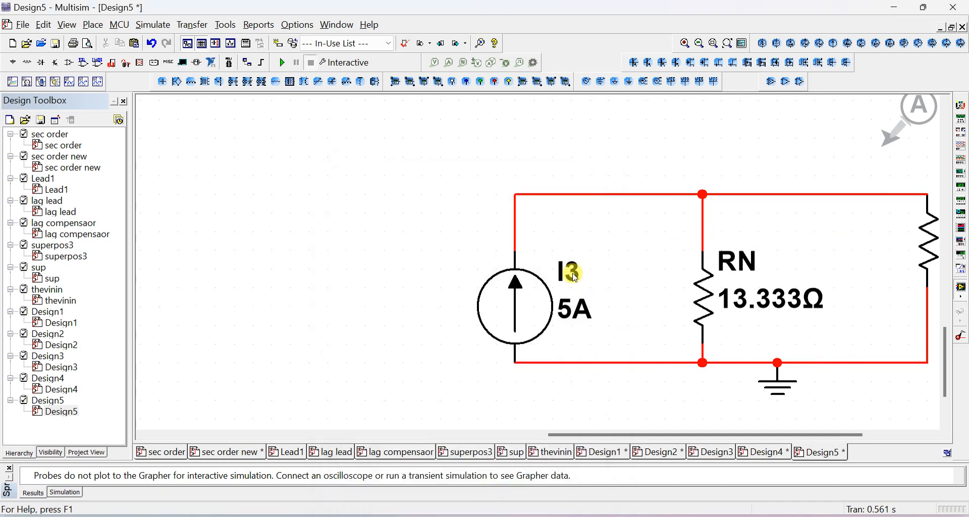
double_click(568, 269)
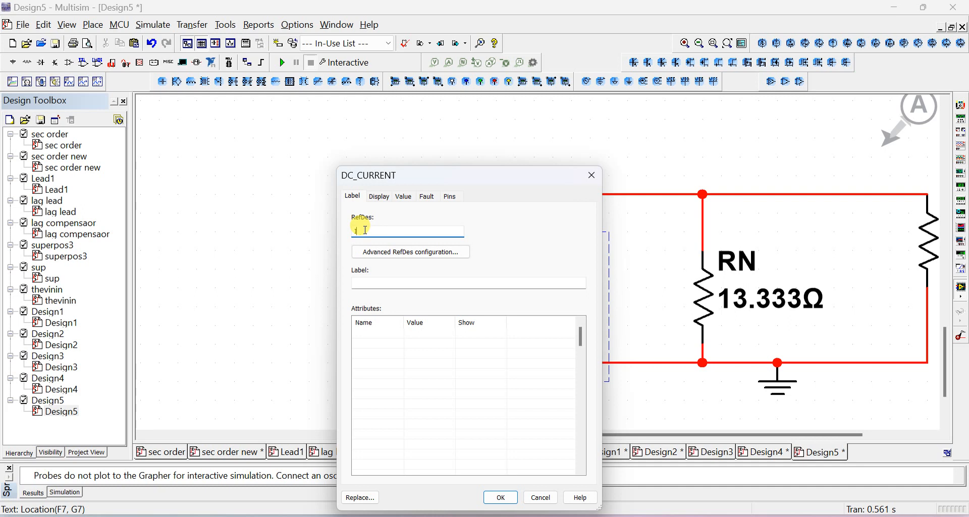
type("IN")
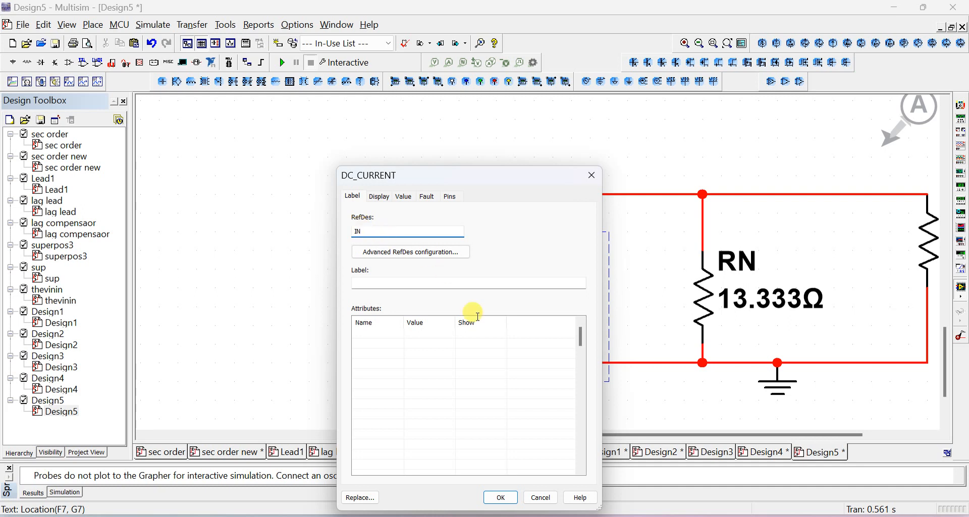
left_click(511, 498)
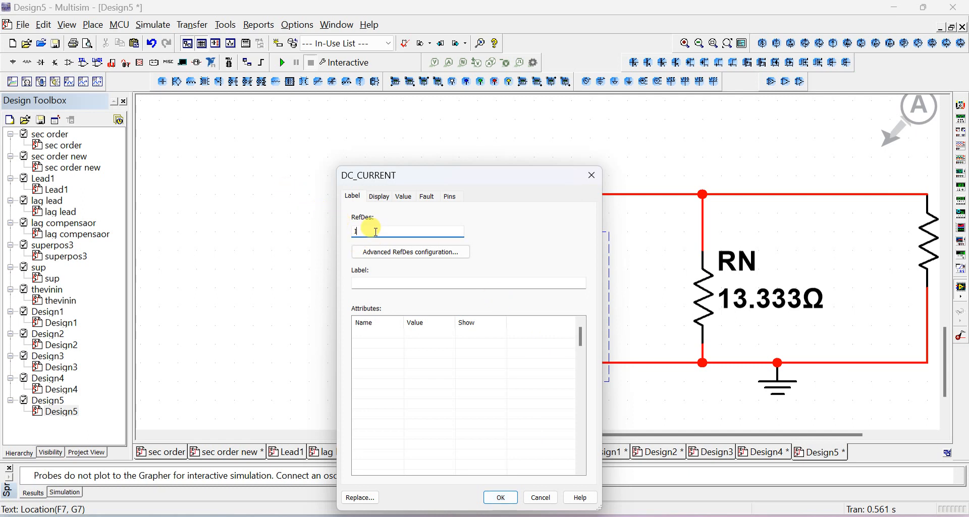
type("SC")
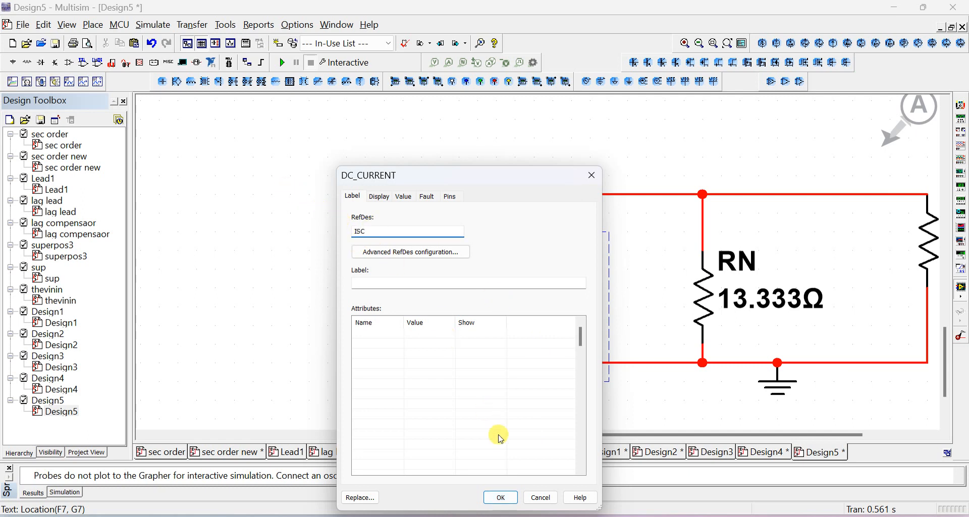
left_click(503, 497)
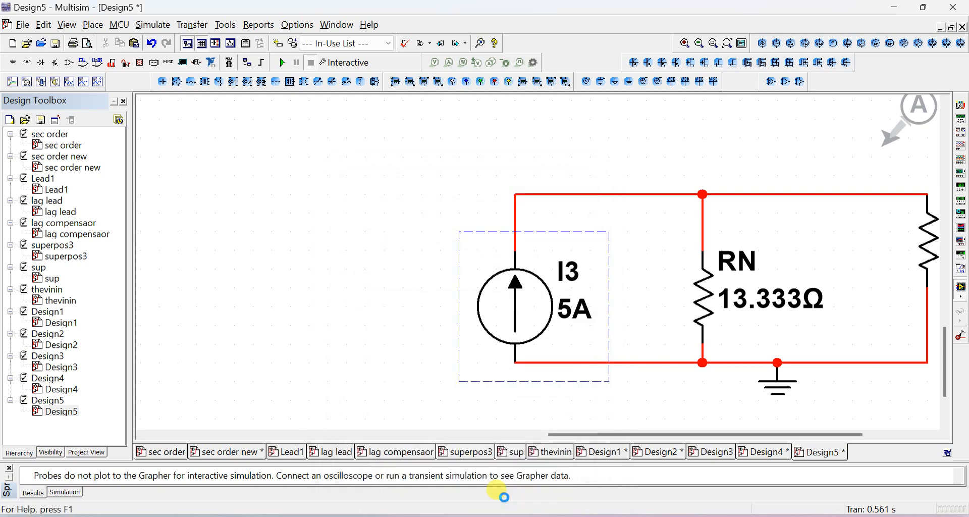
left_click(530, 427)
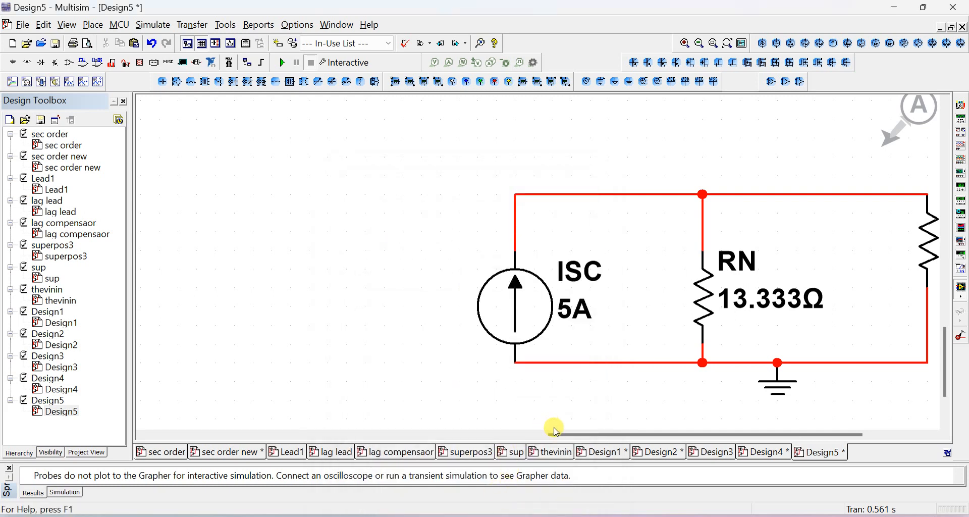
- Review the original circuit, the short-circuit current circuit, the Rth circuit and the Norton equivalent across the sheet
left_click_drag(563, 434, 725, 442)
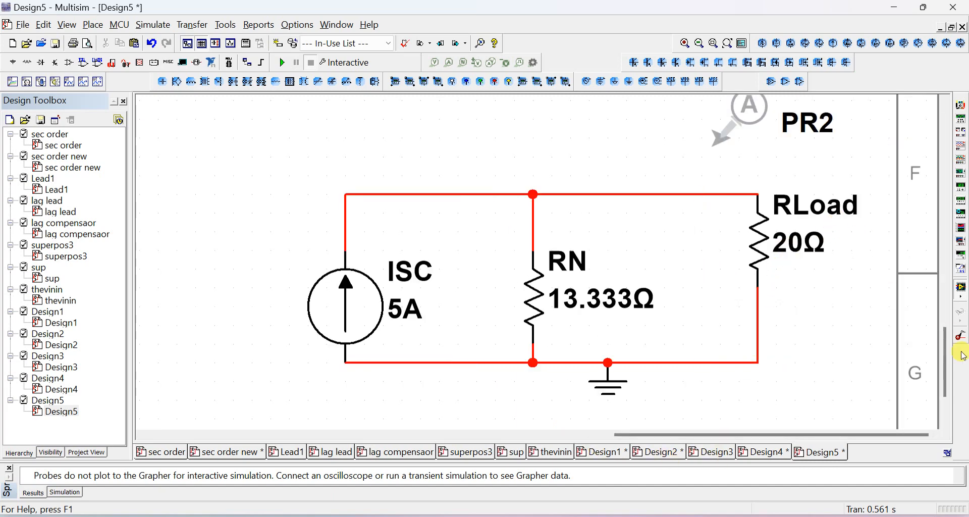
mouse_move(945, 367)
left_mouse_down()
mouse_move(950, 161)
mouse_move(843, 147)
mouse_move(717, 193)
left_mouse_up()
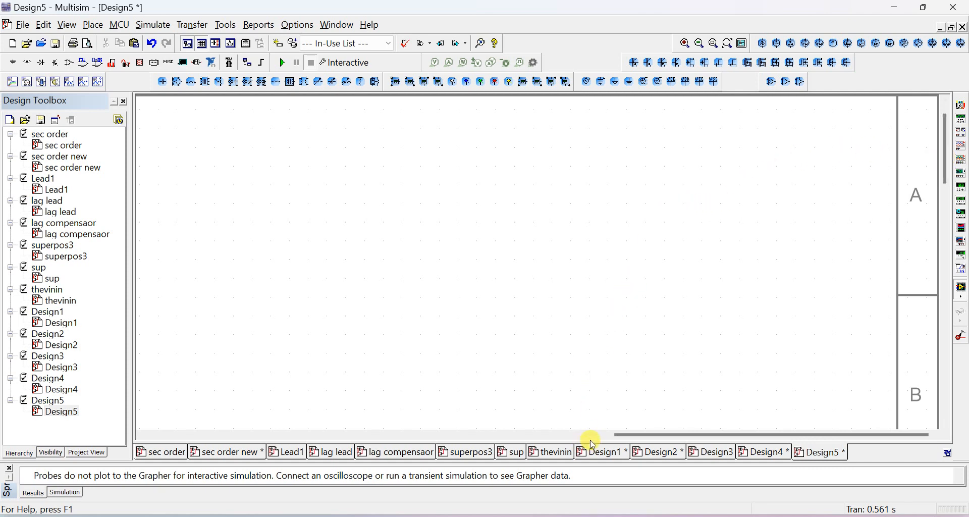
scroll(611, 348, "down", 2)
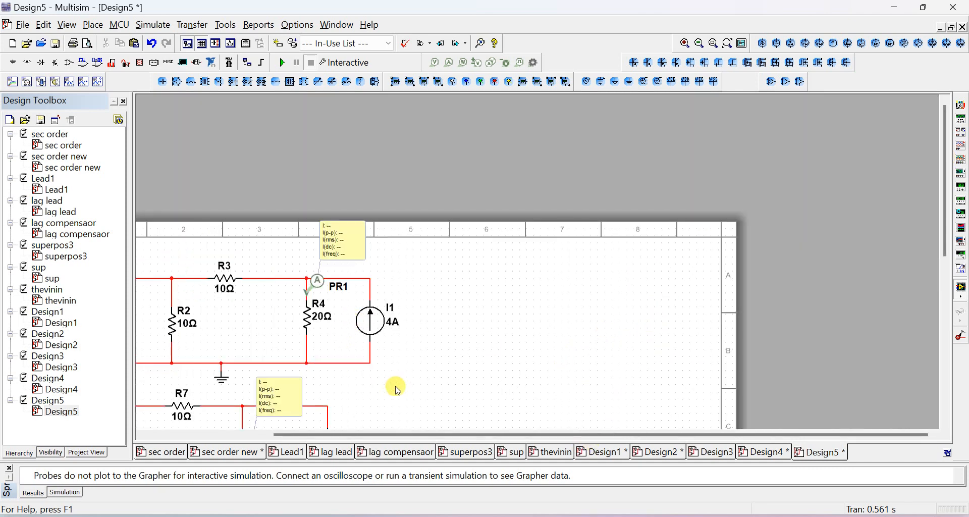
left_click_drag(422, 435, 288, 411)
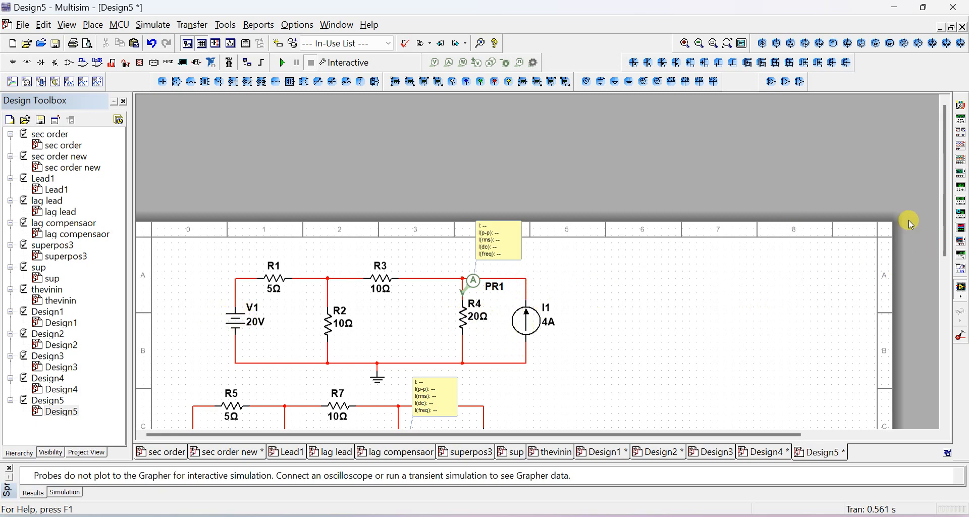
left_click_drag(951, 252, 964, 463)
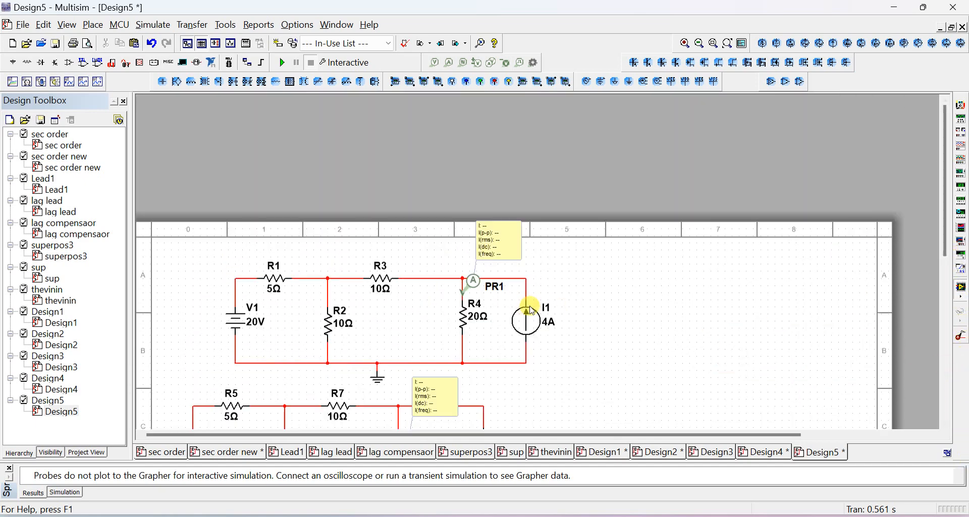
scroll(948, 289, "down", 2)
scroll(947, 288, "down", 6)
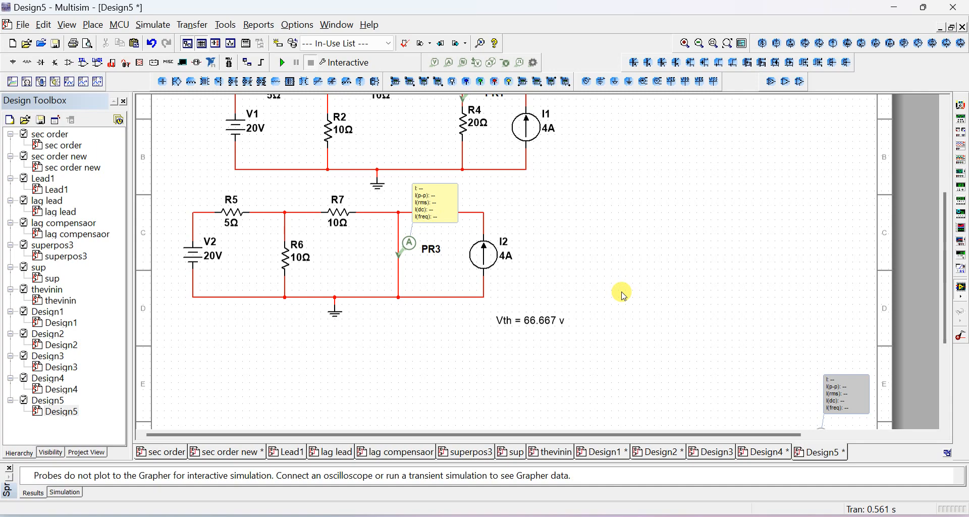
scroll(623, 295, "down", 3)
scroll(624, 352, "up", 2)
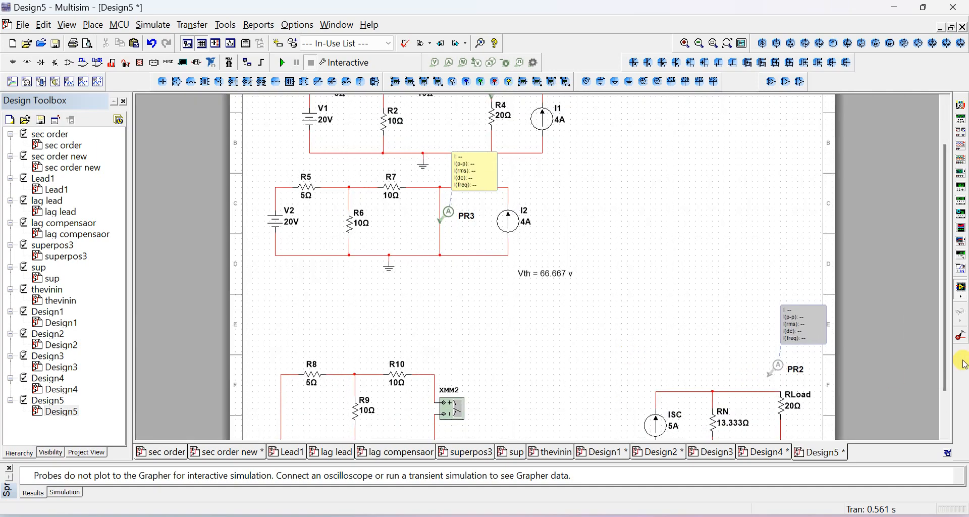
left_click_drag(952, 384, 952, 395)
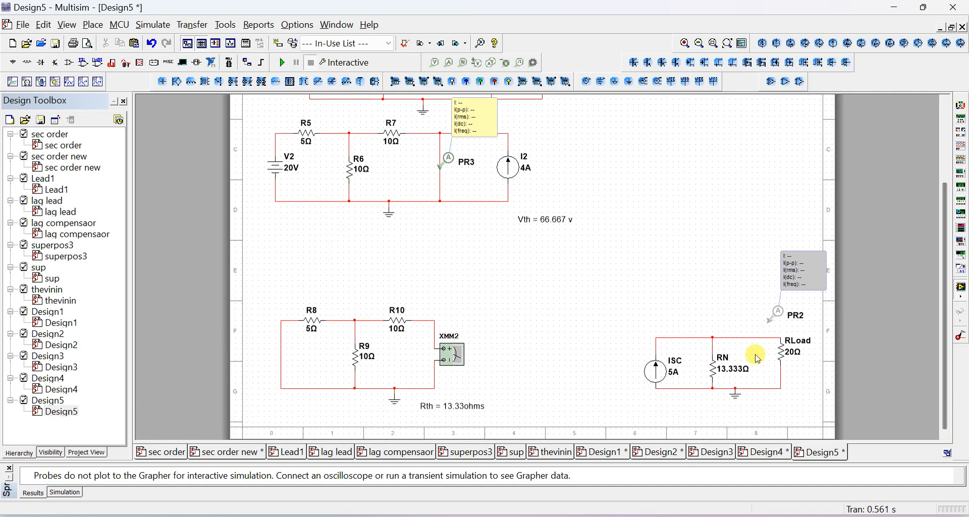
scroll(683, 328, "up", 3)
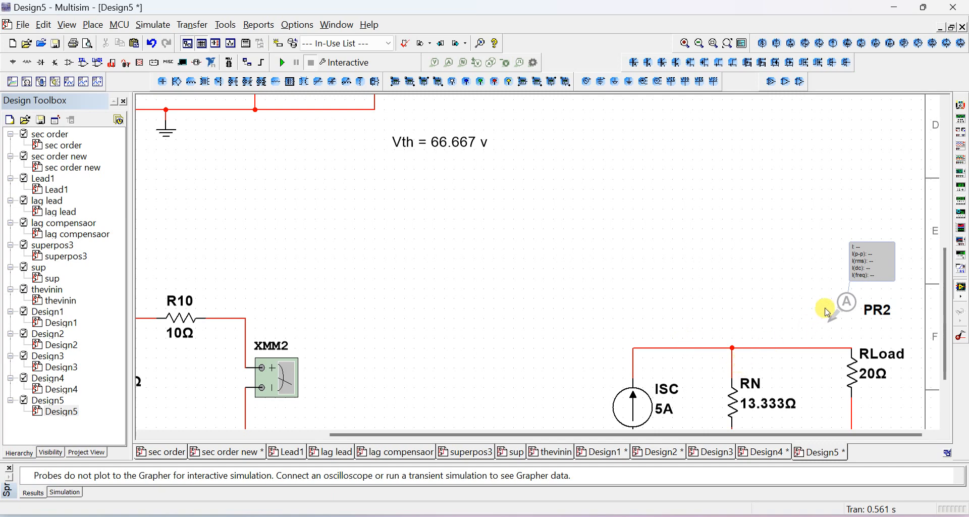
- Delete the unattached current probe PR2 above RLoad
left_click(837, 325)
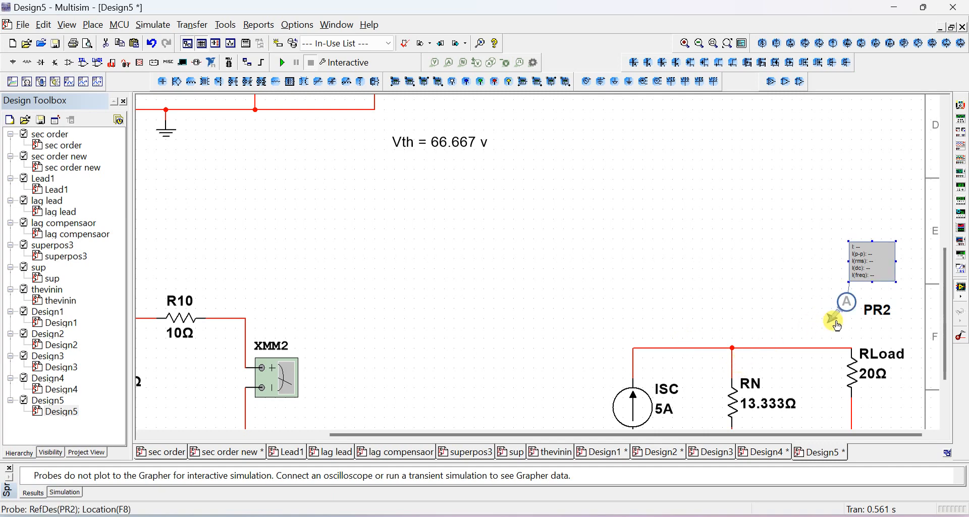
key("ctrl+z")
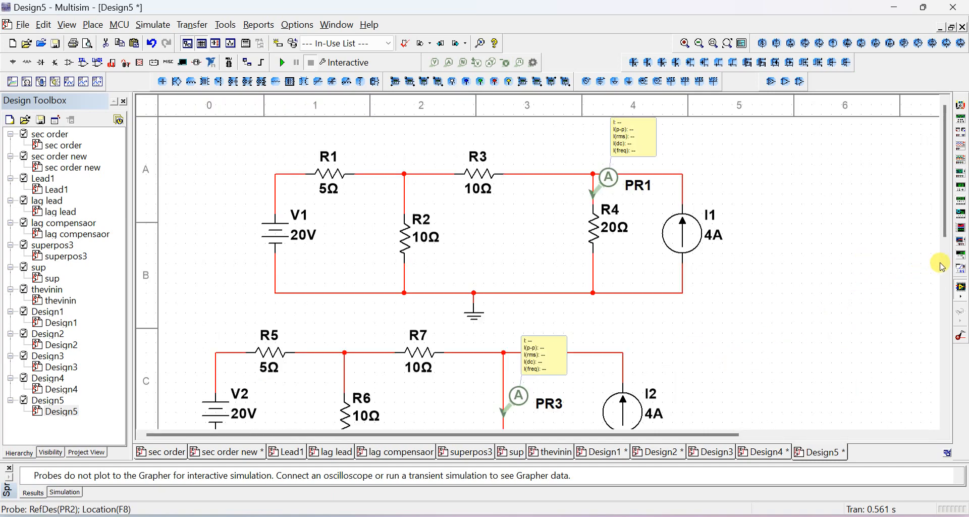
scroll(944, 260, "down", 1)
left_click_drag(947, 262, 919, 439)
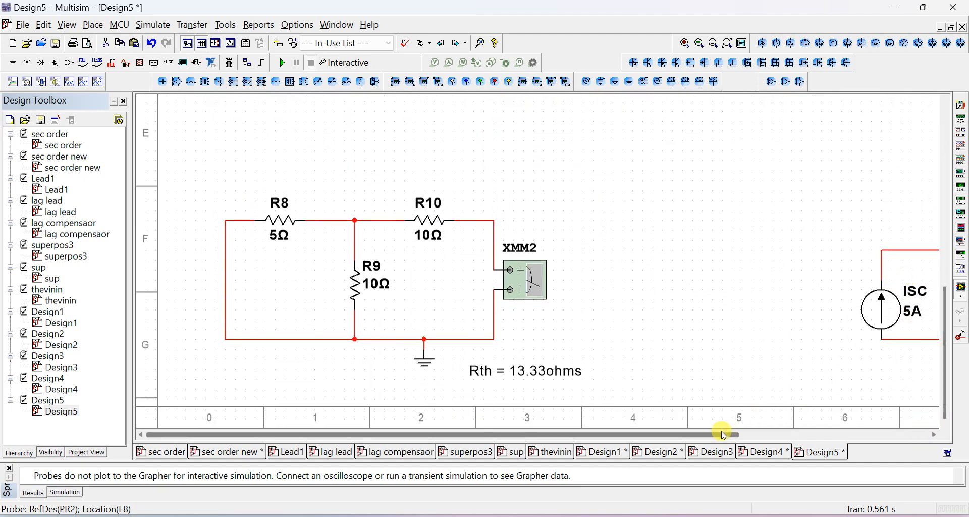
left_click_drag(722, 438, 934, 434)
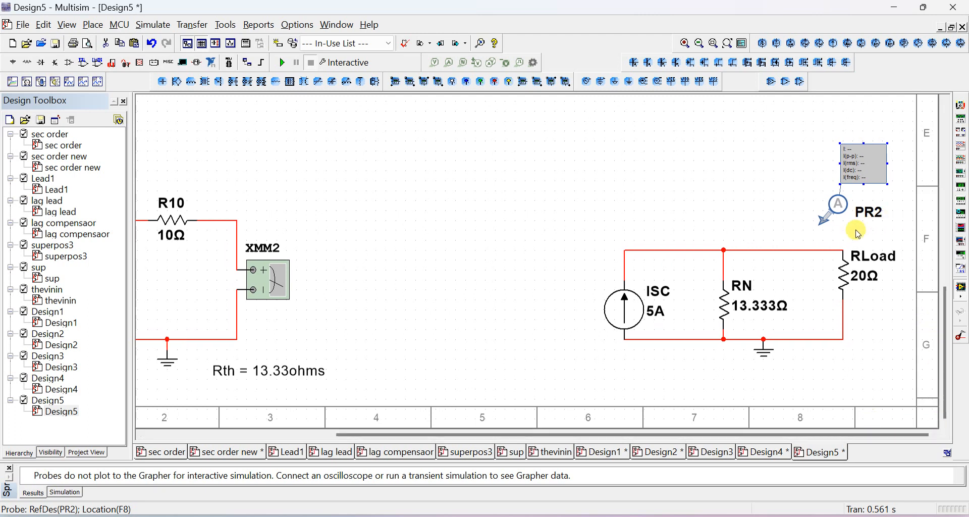
left_click_drag(827, 226, 770, 198)
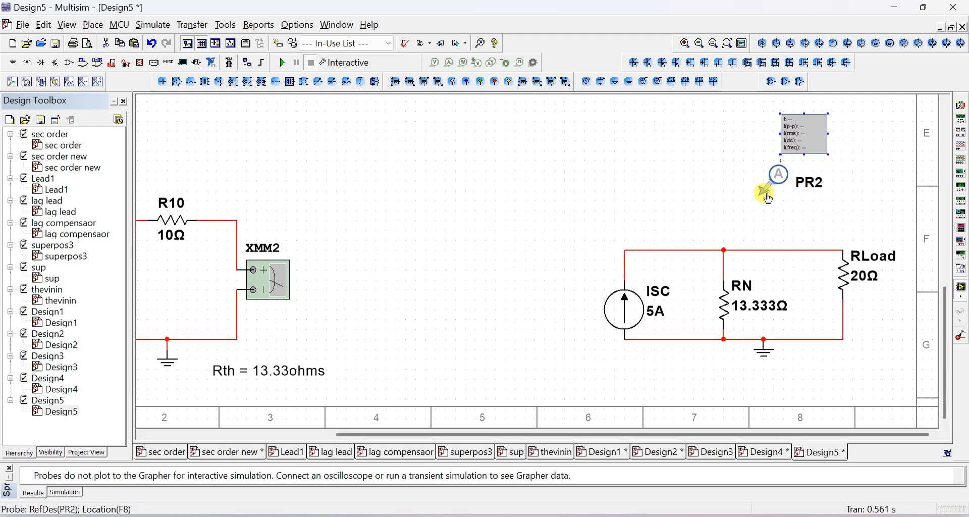
key("Delete")
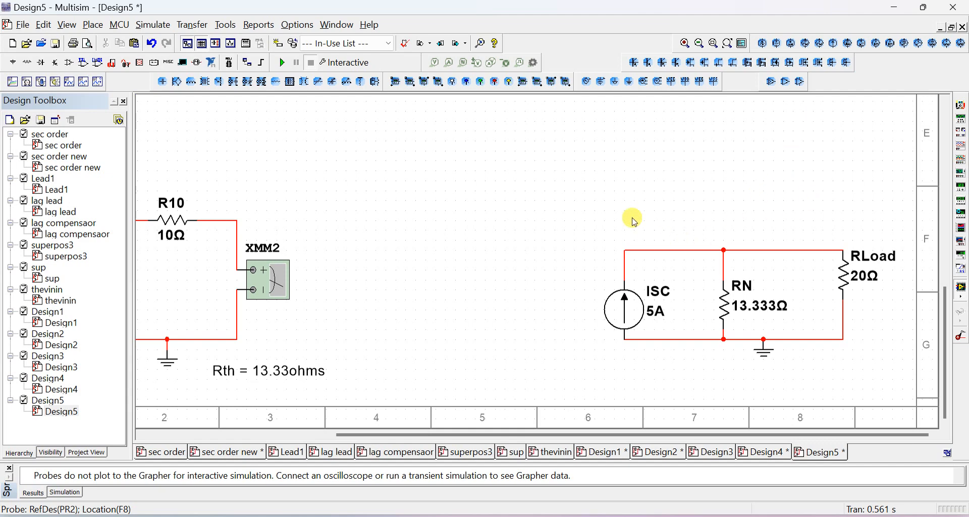
- Select the whole Norton circuit with ISC, RN, RLoad and ground, and shift it left and up toward the middle of the sheet
mouse_move(915, 417)
left_mouse_down()
mouse_move(909, 395)
mouse_move(904, 404)
left_mouse_up()
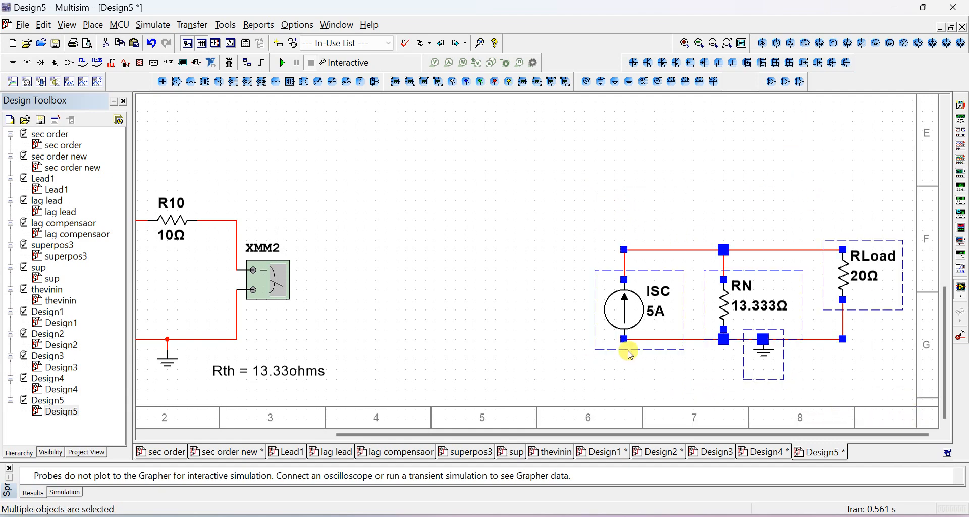
key("Left")
key("Left")
key("Left")
key("Left")
key("Left")
key("Left")
key("Left")
key("Left")
key("Left")
key("Left")
key("Left")
key("Left")
key("Left")
key("Left")
key("Left")
key("Left")
key("Left")
key("Left")
key("Left")
key("Left")
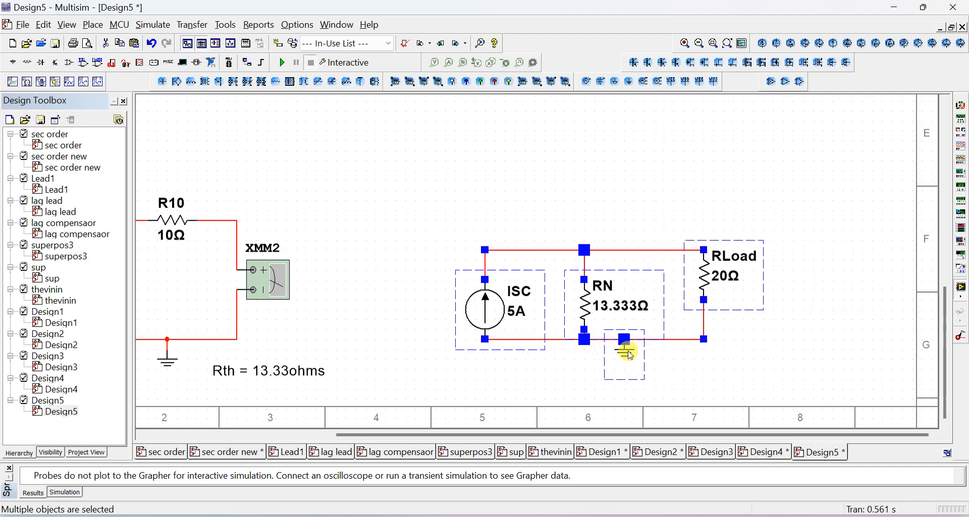
key("Left")
key("Left")
key("Left")
key("Left")
key("Left")
key("Left")
key("Up")
key("Up")
key("Up")
key("Up")
key("Up")
key("Up")
key("Up")
key("Up")
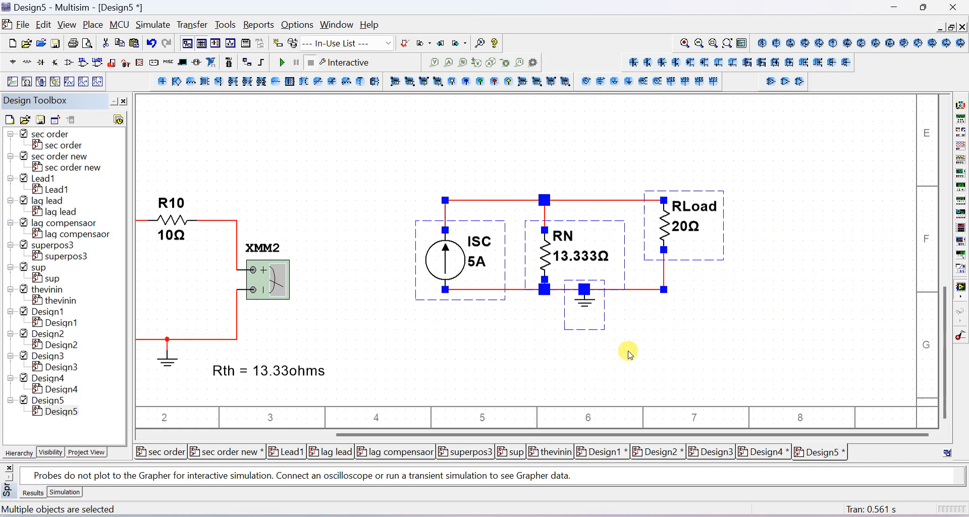
key("Up")
key("Up")
key("Up")
key("Up")
key("Up")
key("Up")
key("Up")
key("Up")
left_click(642, 367)
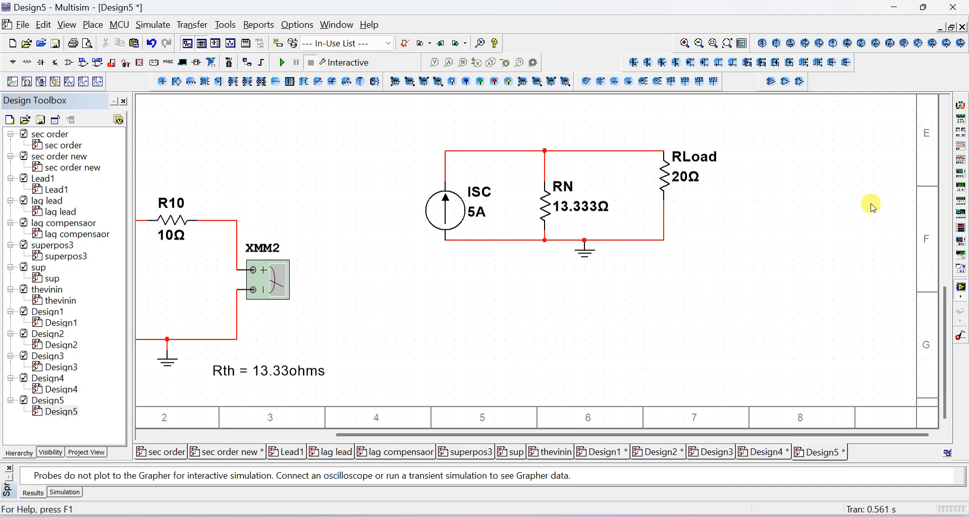
- Place a current probe on the upper wire between RN and RLoad in the Norton circuit
left_click_drag(942, 307, 946, 116)
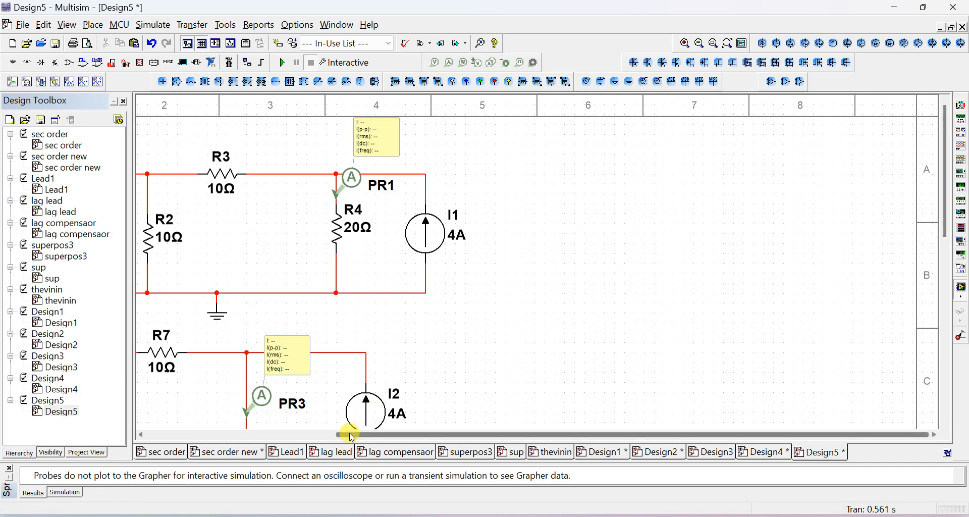
left_click_drag(349, 432, 153, 416)
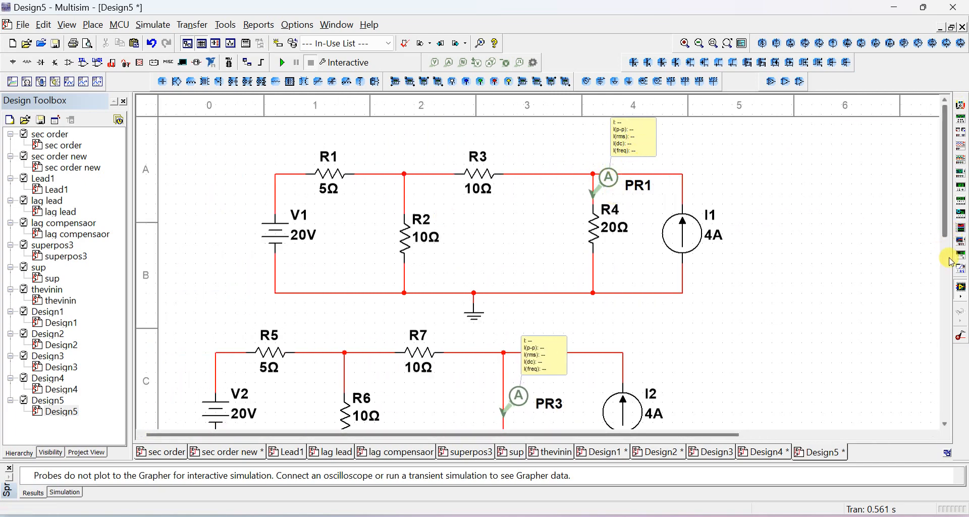
left_click_drag(949, 243, 951, 261)
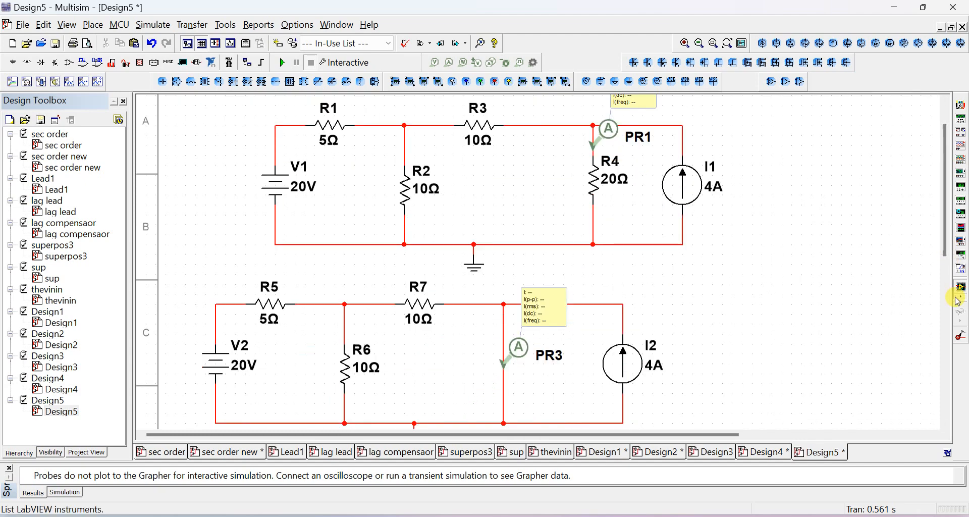
scroll(936, 299, "down", 2)
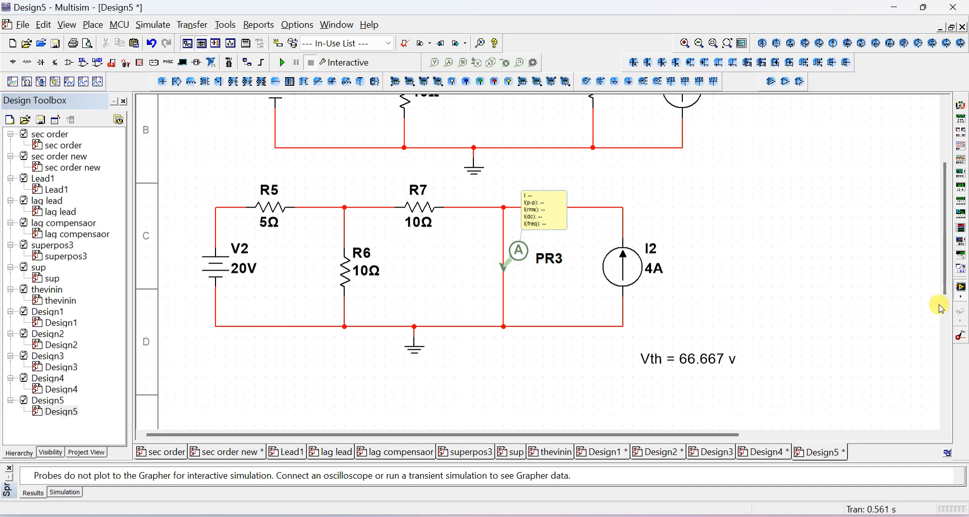
scroll(940, 308, "down", 4)
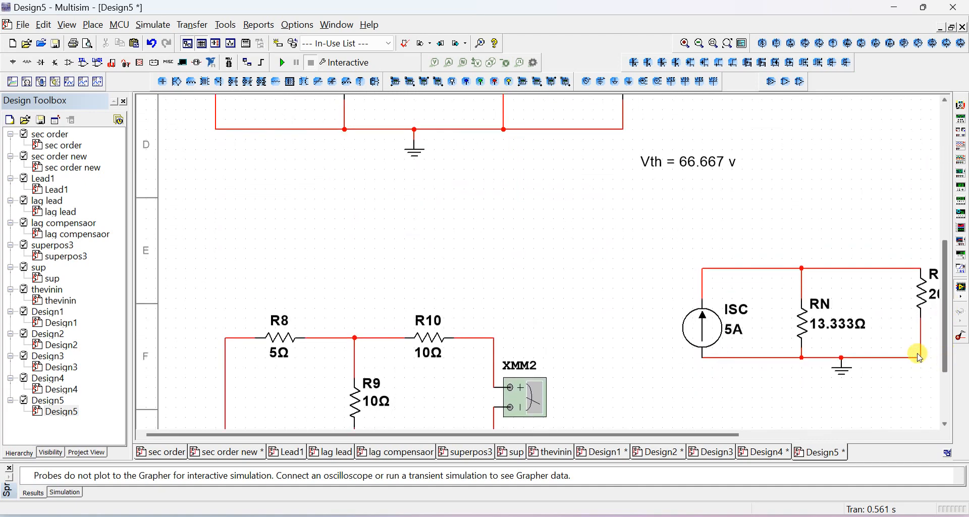
left_click(868, 268)
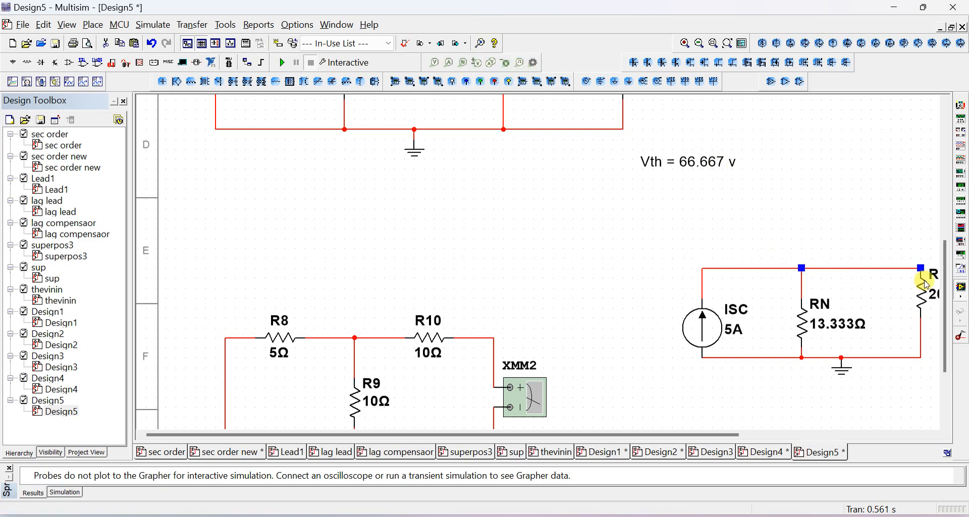
left_click(449, 63)
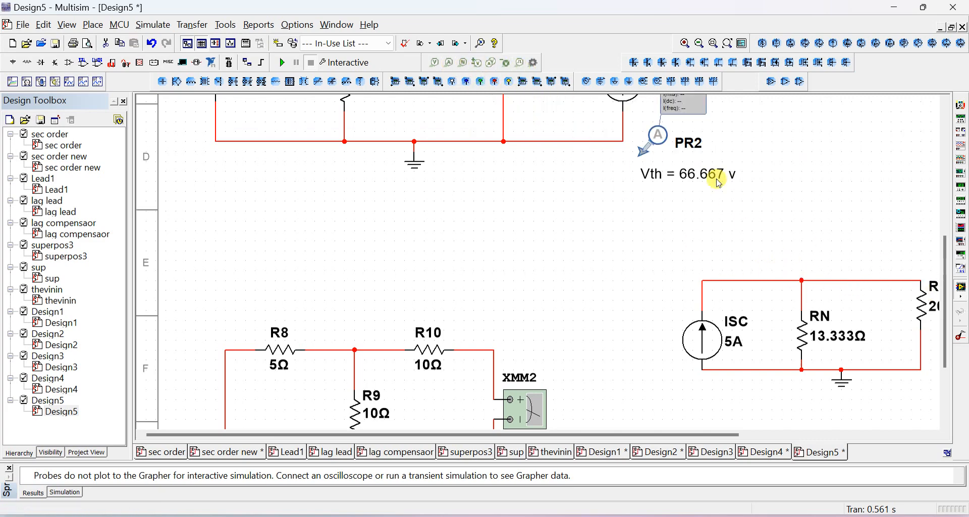
left_click(858, 285)
scroll(887, 235, "up", 3)
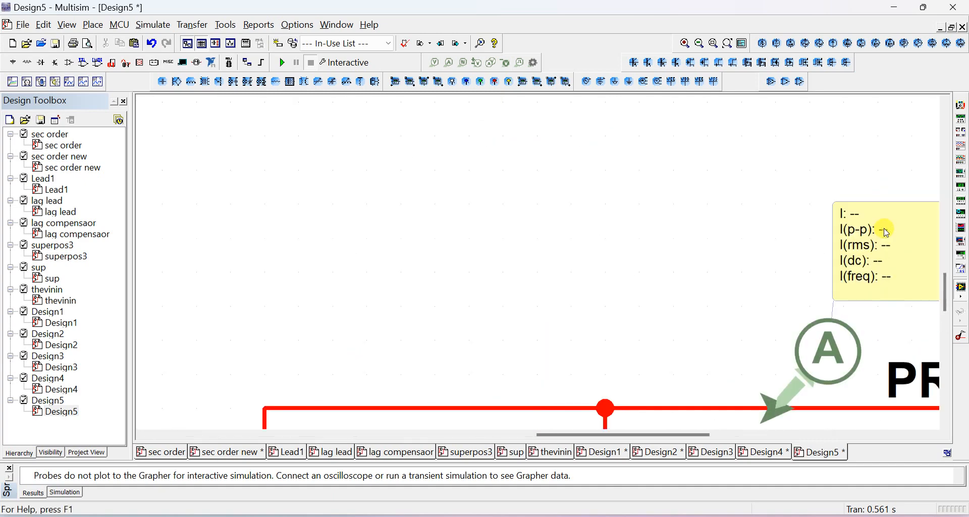
scroll(879, 269, "up", 1)
scroll(886, 263, "down", 1)
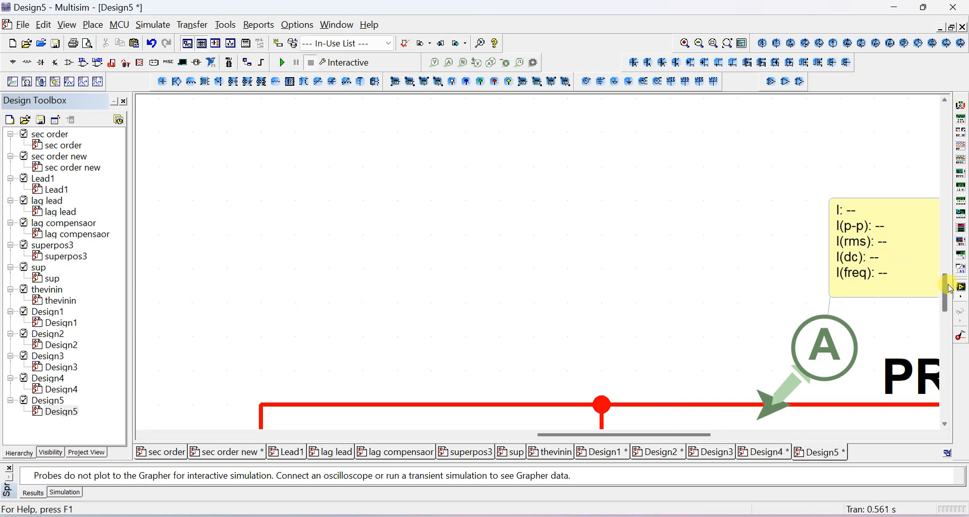
- Run the interactive simulation of the original, short-circuit, Rth and Norton circuits on the sheet
left_click_drag(951, 289, 945, 119)
left_click_drag(677, 429, 353, 426)
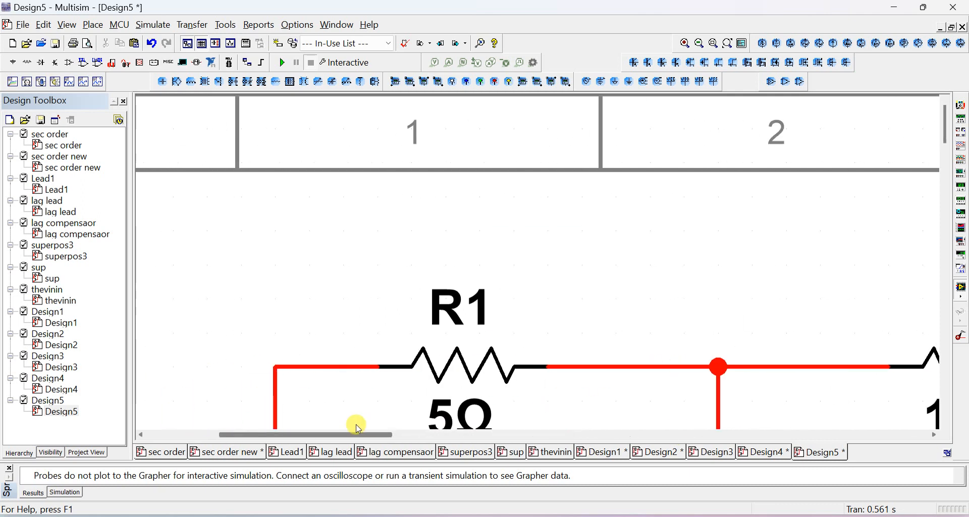
left_click(283, 65)
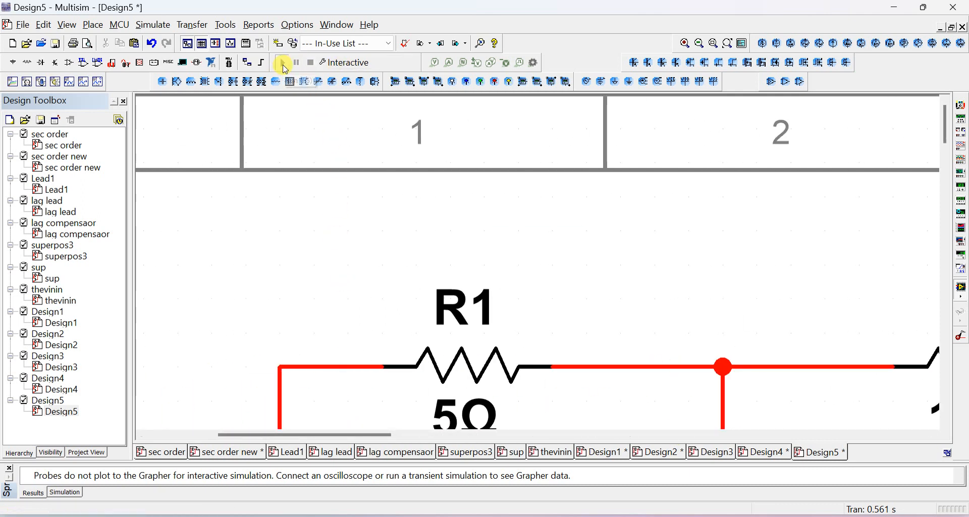
- Examine the load current through R4 at probe PR1 in the original circuit and the short-circuit current at probe PR3
scroll(811, 361, "down", 3)
scroll(812, 362, "down", 1)
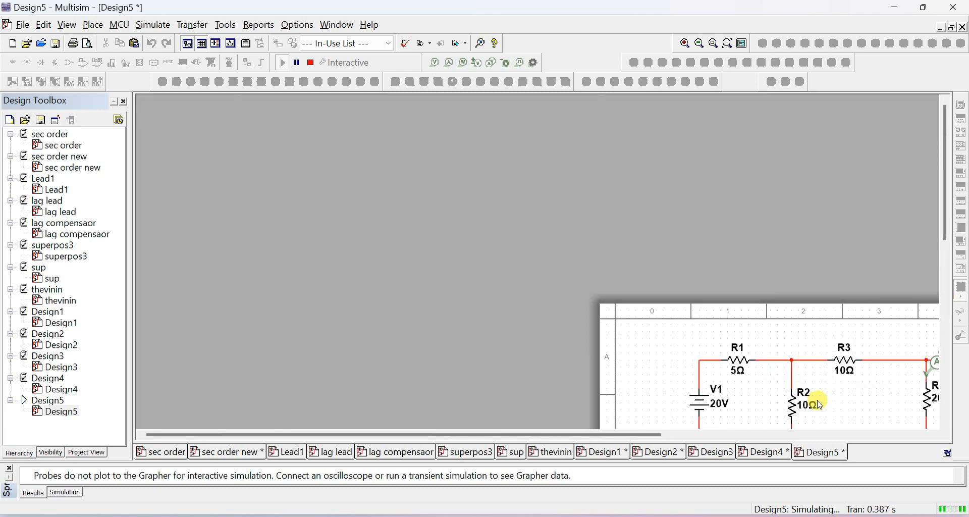
left_click_drag(611, 432, 823, 439)
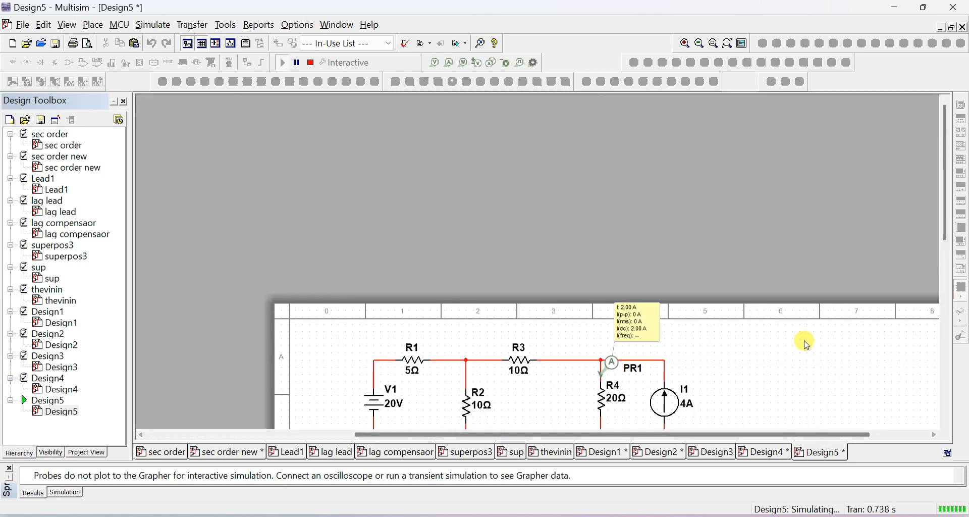
left_click_drag(947, 233, 951, 283)
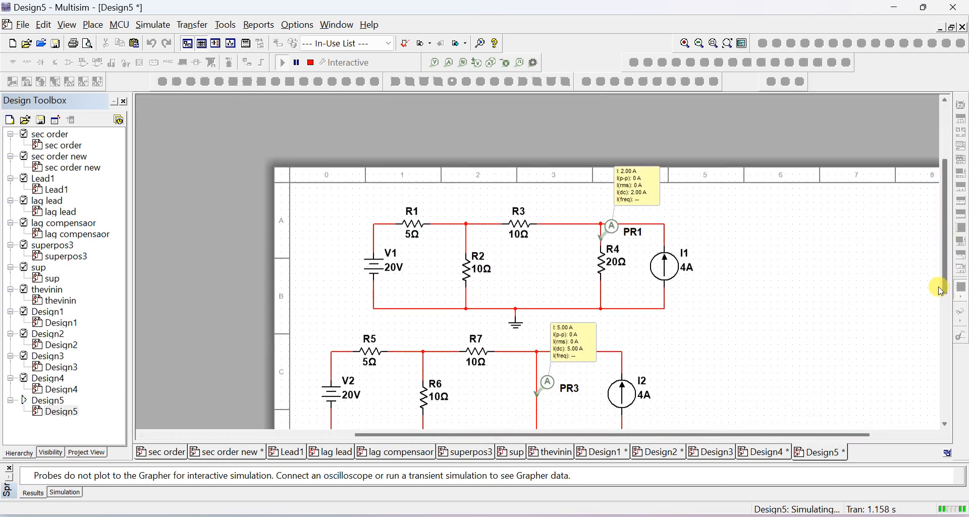
scroll(731, 251, "up", 3)
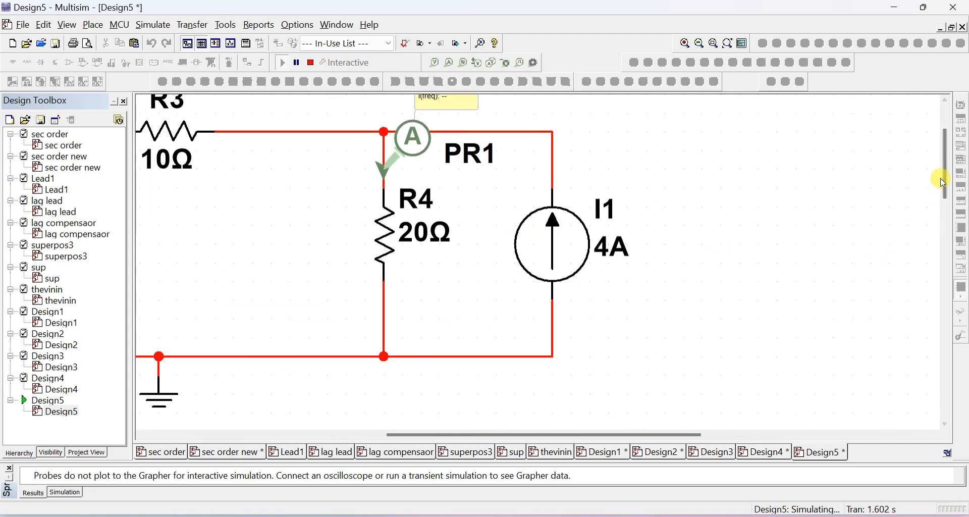
left_click_drag(947, 171, 947, 147)
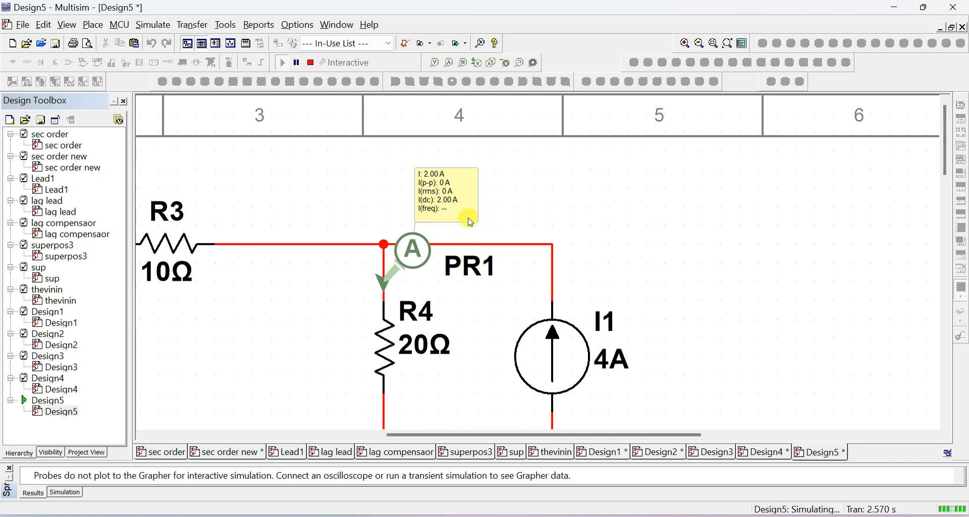
left_click_drag(493, 434, 389, 409)
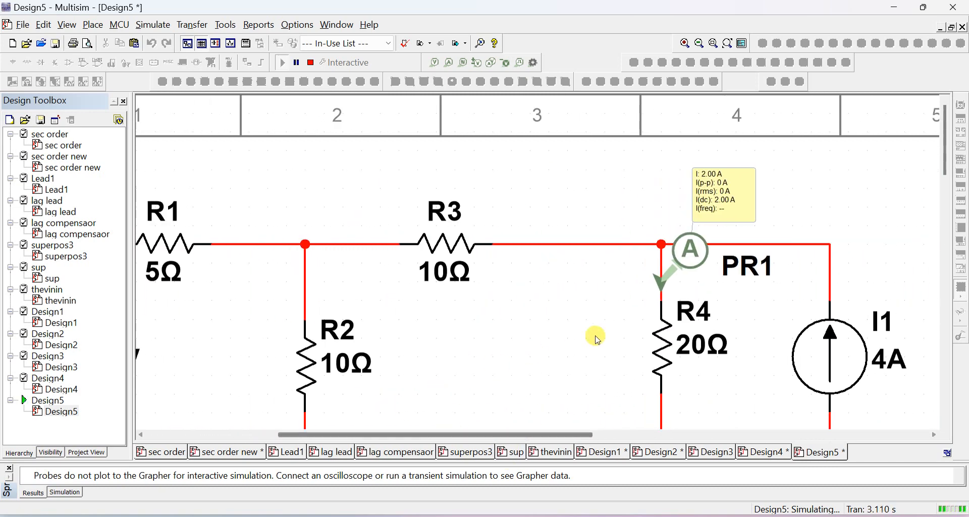
left_click_drag(950, 162, 945, 246)
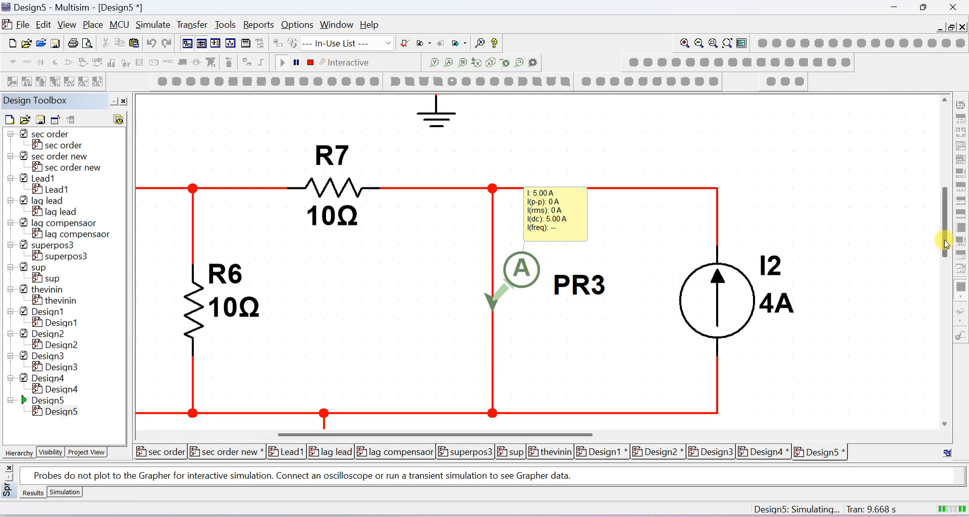
left_click_drag(945, 244, 951, 362)
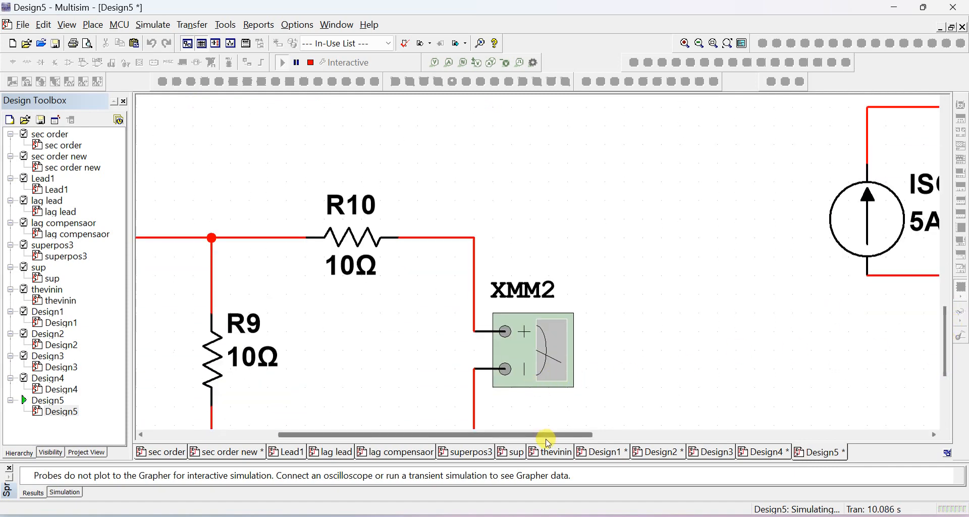
- Move the reading box of probe PR2 in the Norton circuit slightly right and down, beside the probe
left_click_drag(547, 441, 761, 442)
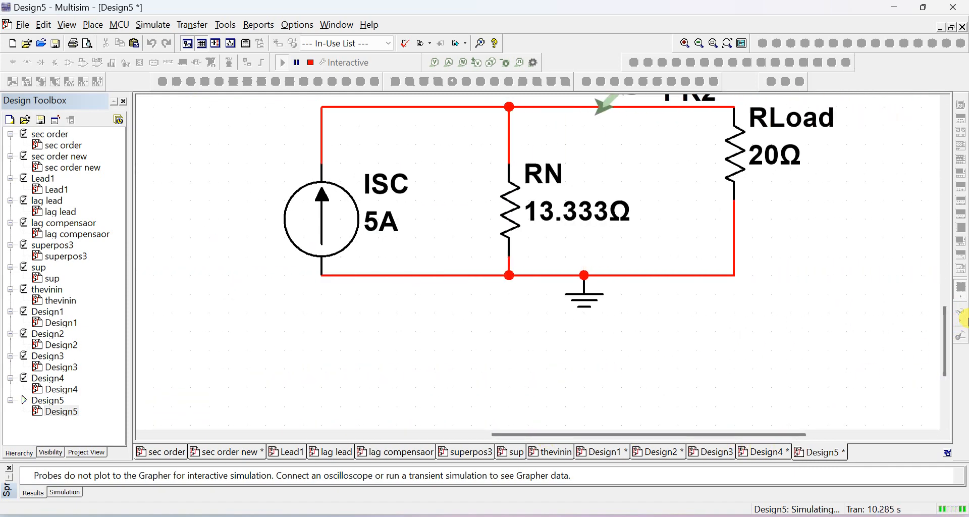
left_click_drag(945, 329, 946, 303)
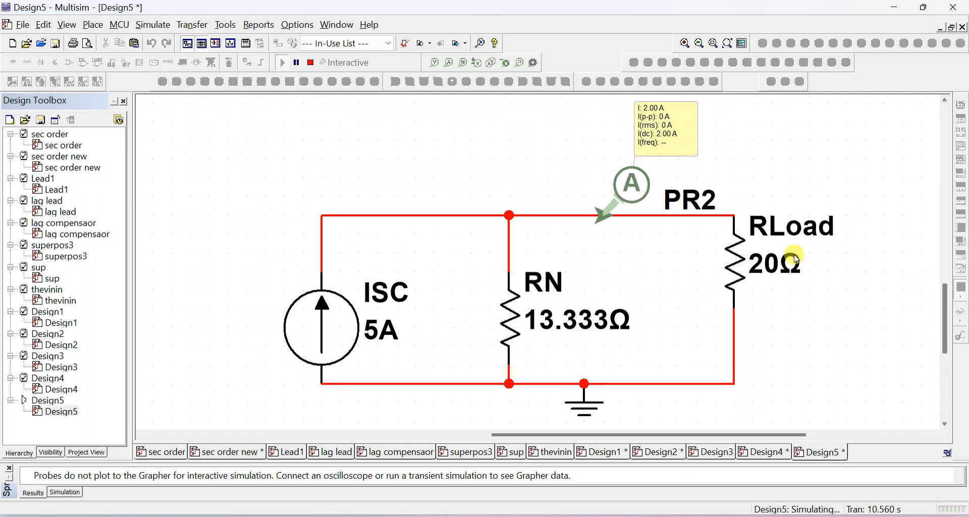
left_click(682, 129)
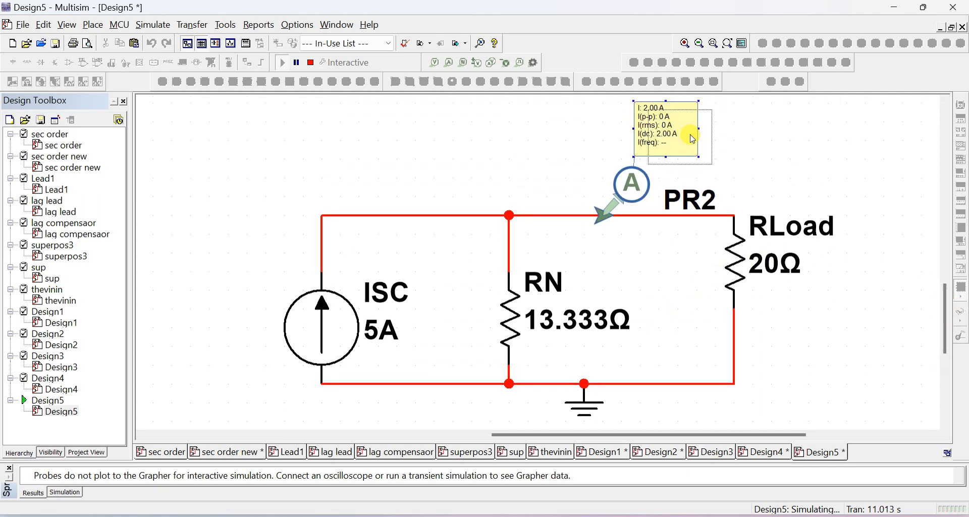
left_click_drag(703, 140, 730, 155)
- Read the RLoad current at probe PR2 in the Norton circuit for comparison with the original load current
scroll(701, 169, "up", 1)
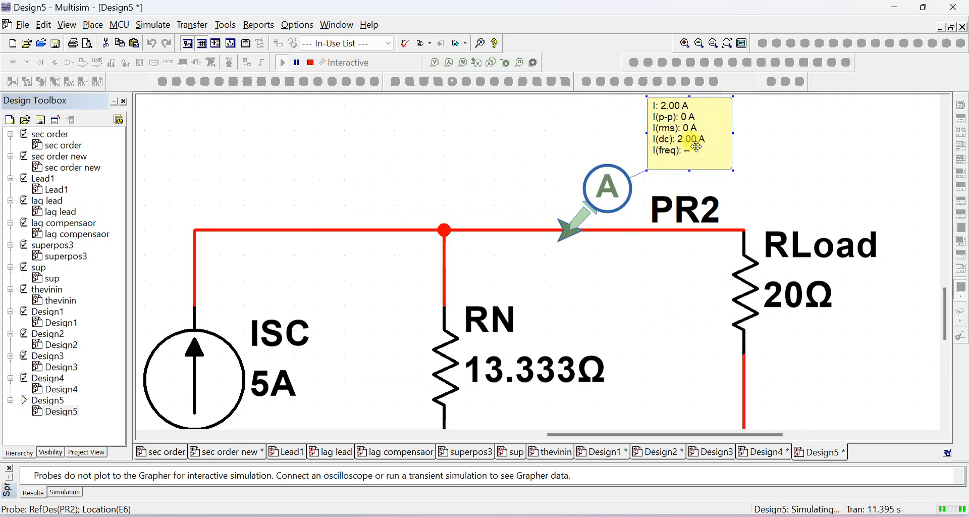
scroll(696, 147, "up", 2)
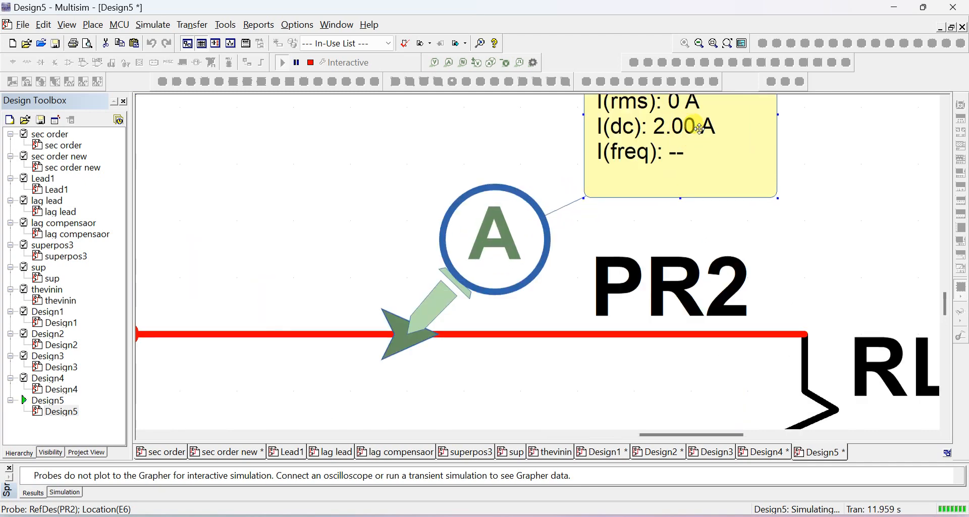
scroll(676, 154, "down", 4)
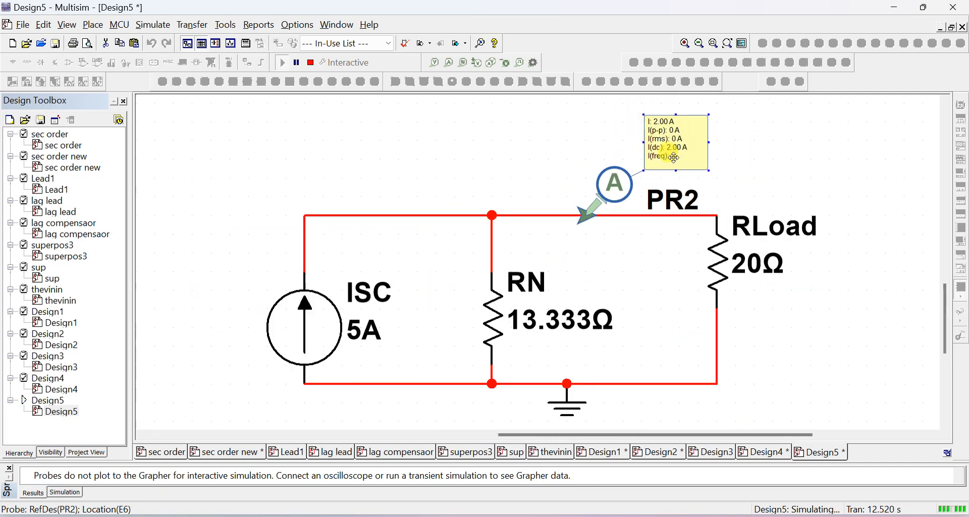
scroll(681, 146, "up", 2)
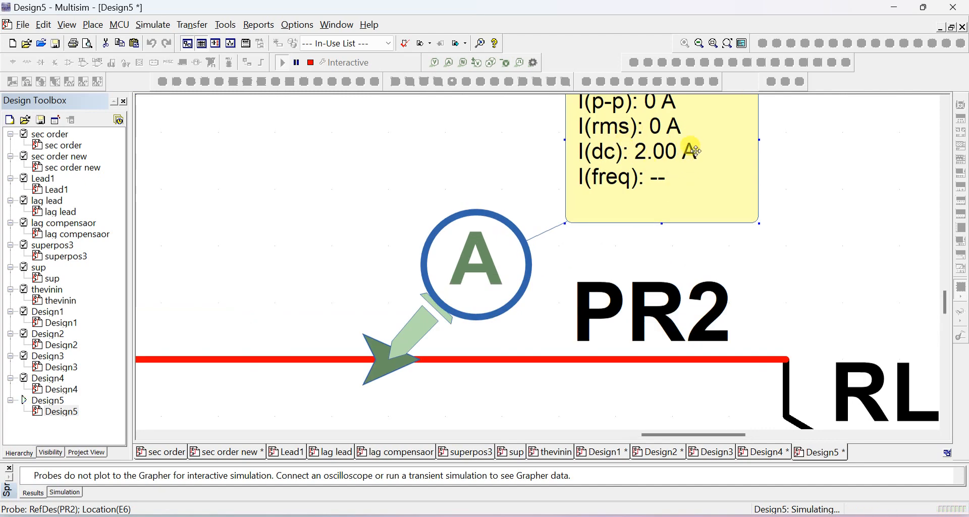
scroll(533, 239, "down", 3)
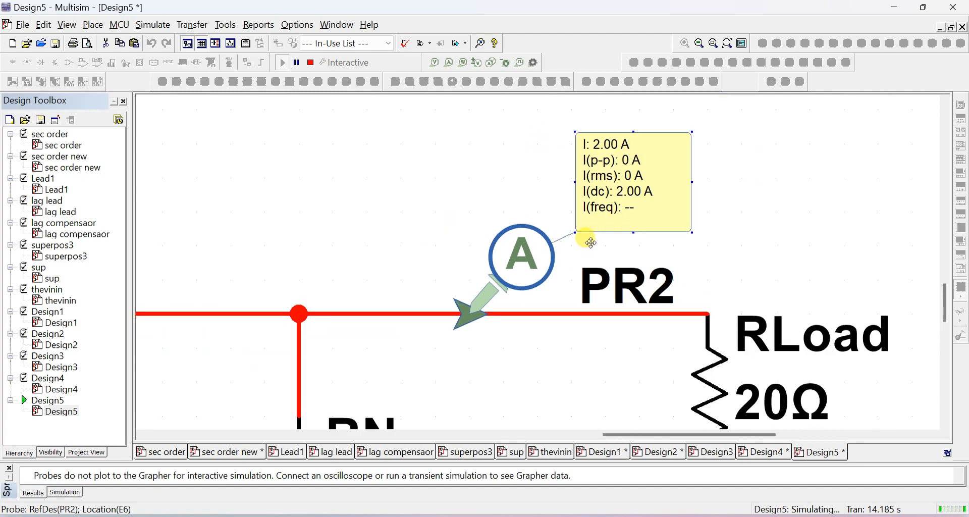
scroll(591, 243, "down", 1)
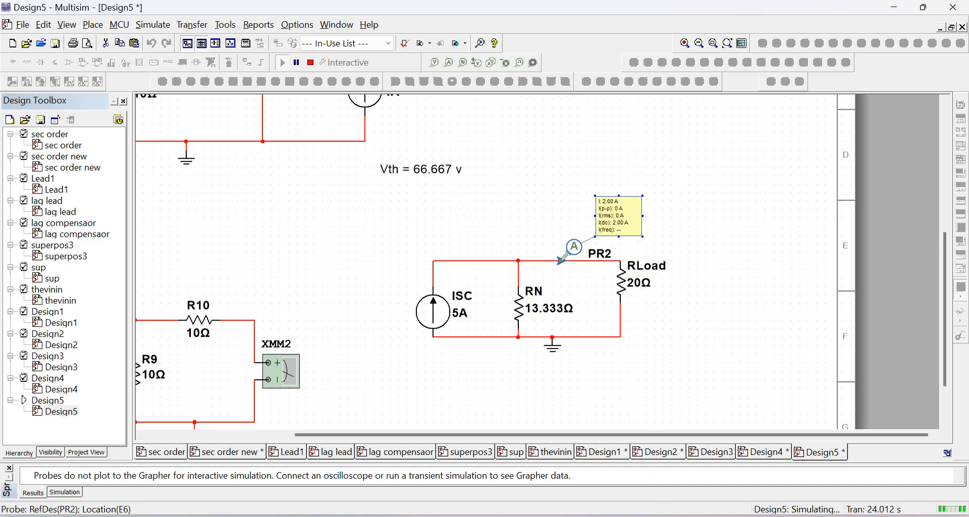
mouse_move(623, 515)
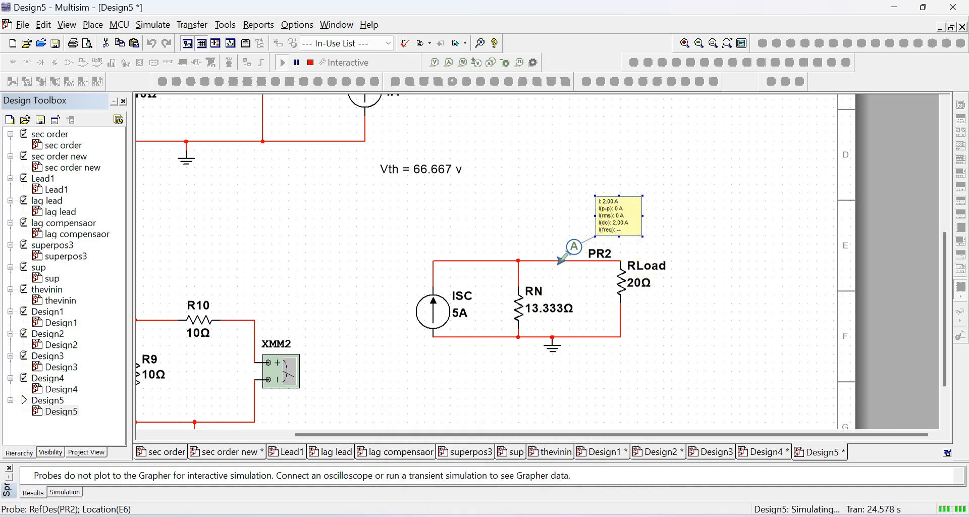
mouse_move(586, 514)
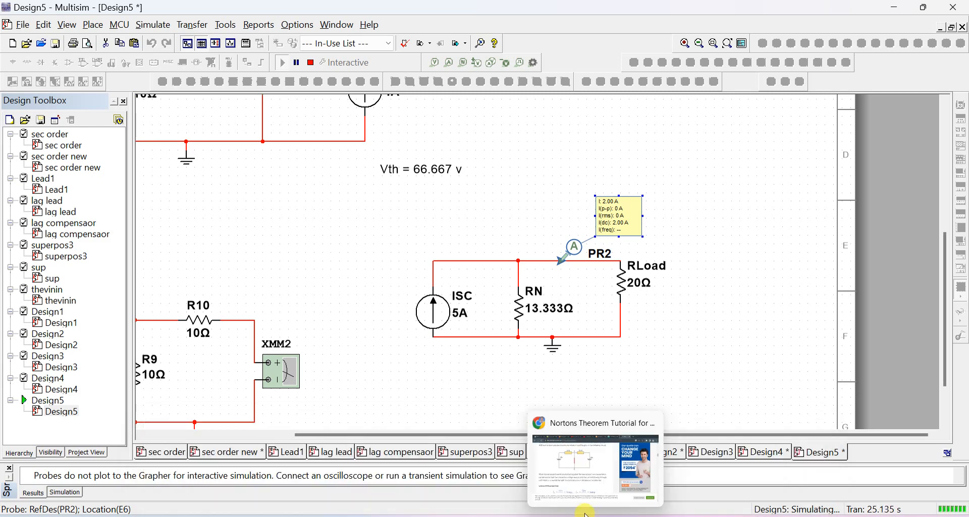
mouse_move(402, 514)
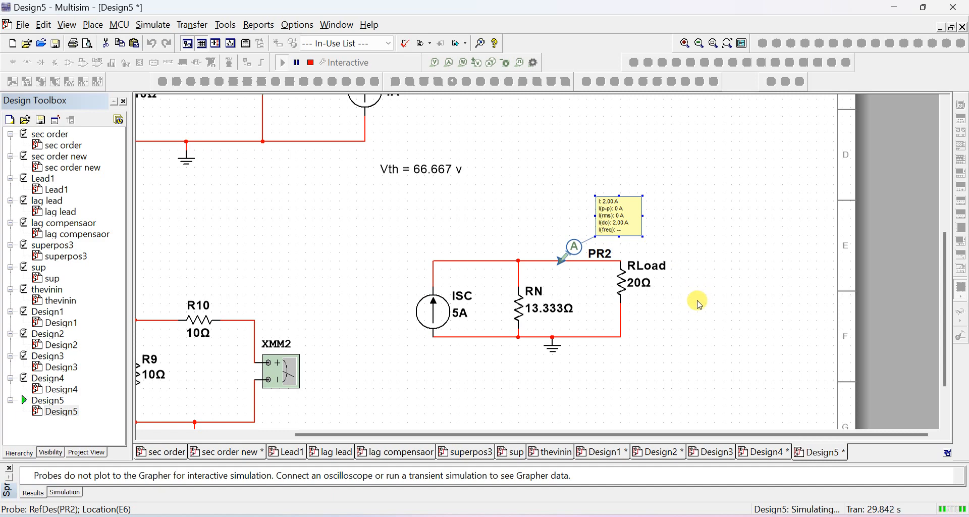
left_click_drag(948, 235, 949, 114)
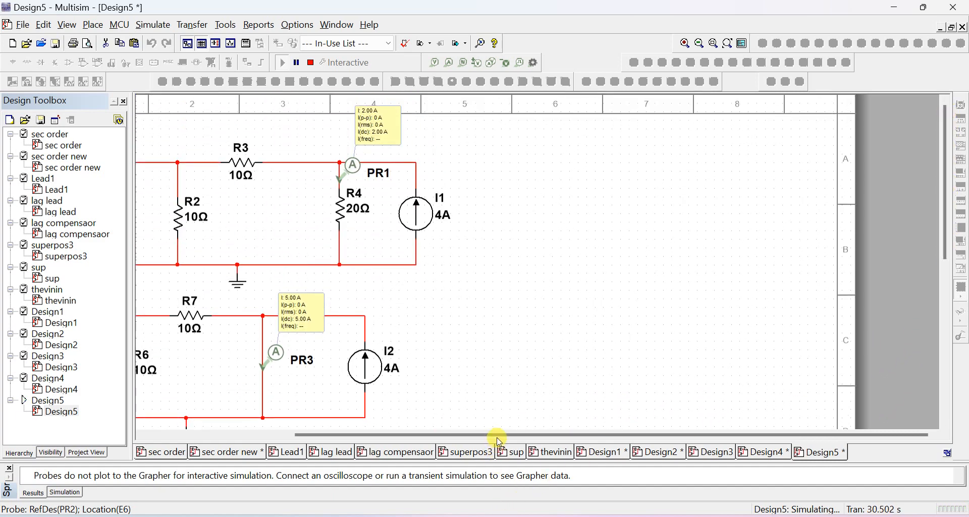
left_click_drag(495, 436, 283, 405)
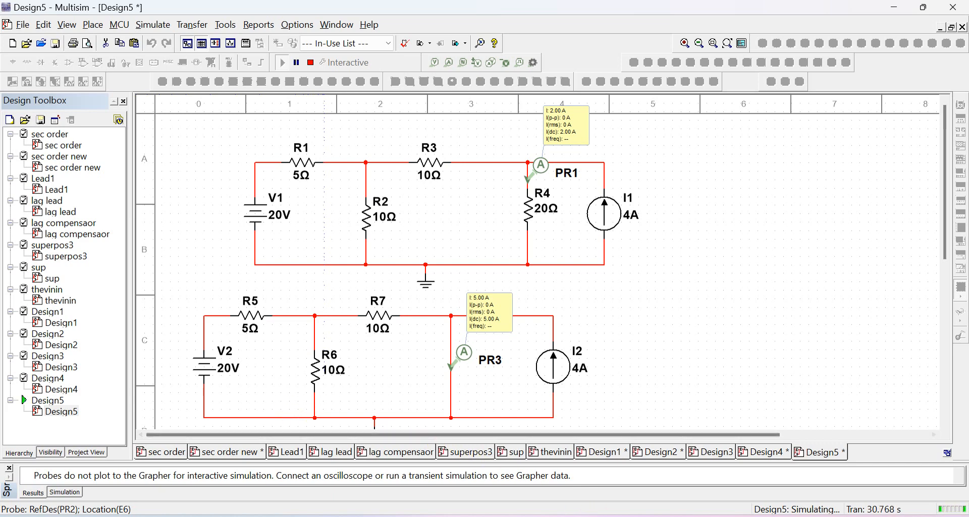
mouse_move(667, 492)
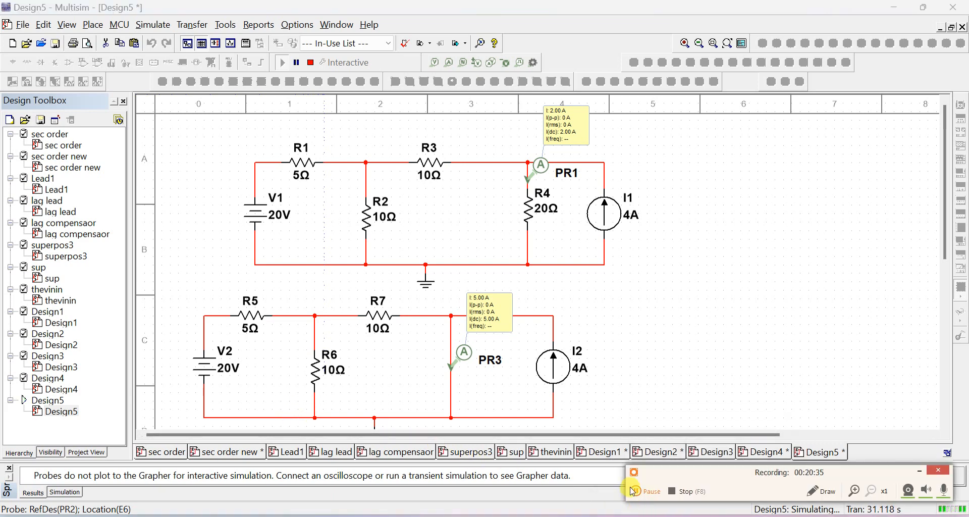